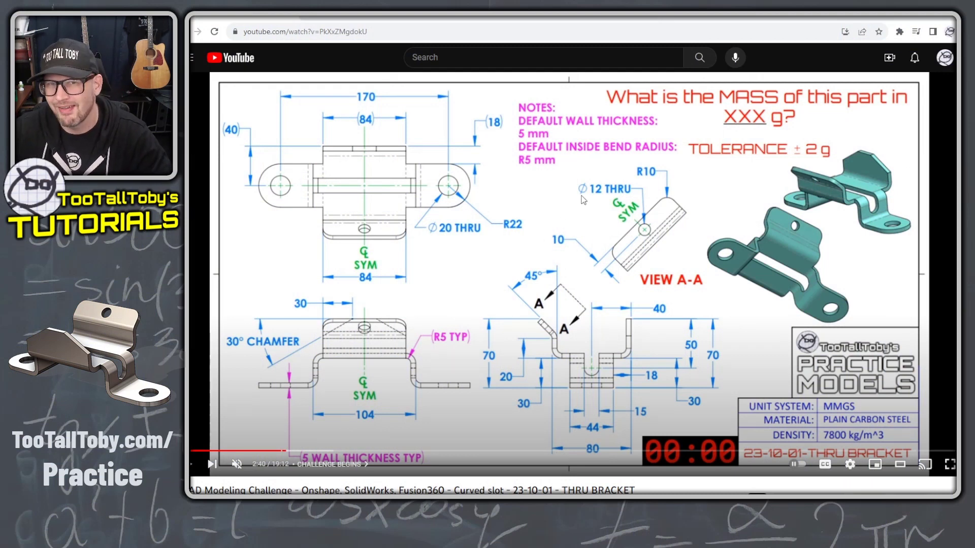
Resume the challenge video and trace the side view's bent profile and base flange in red.
left_click(553, 208)
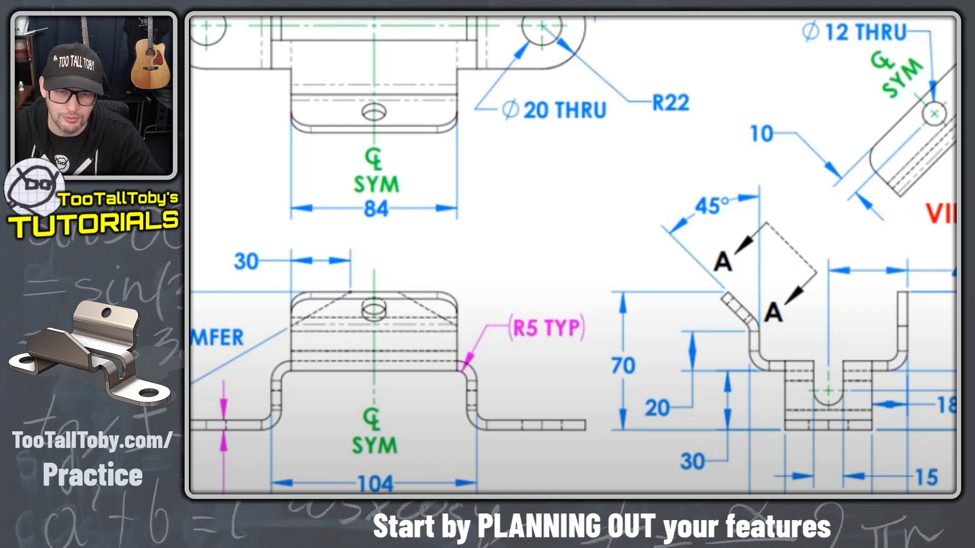
left_click_drag(374, 366, 414, 362)
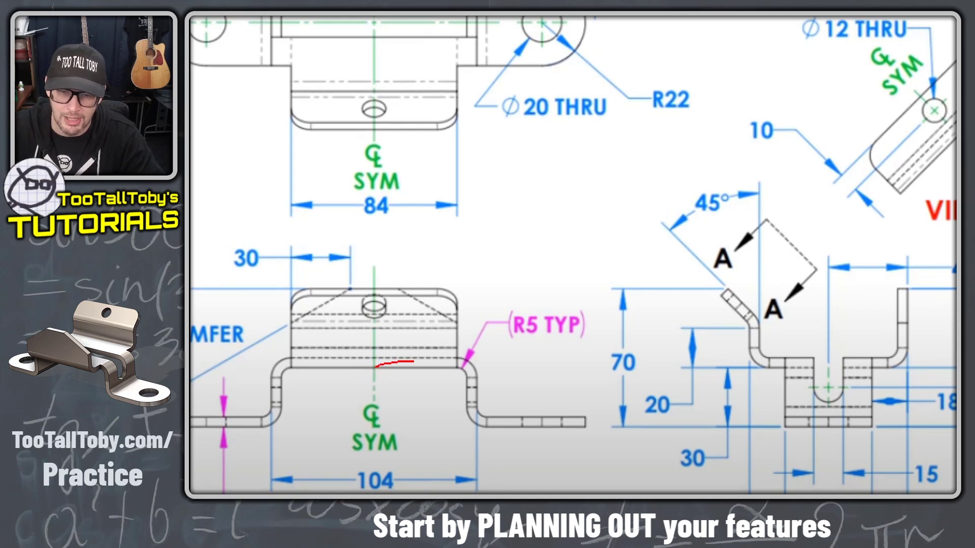
left_click_drag(473, 423, 574, 422)
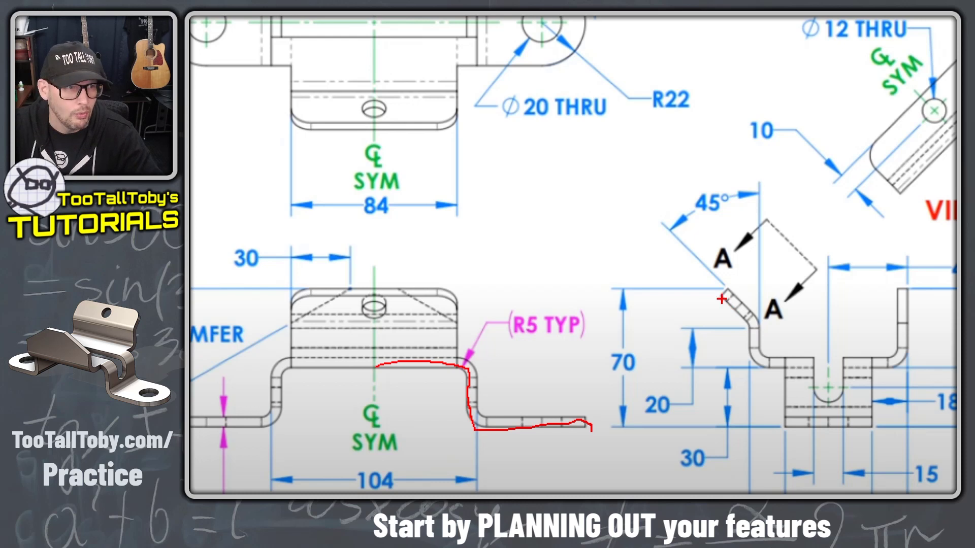
left_click_drag(757, 369, 852, 371)
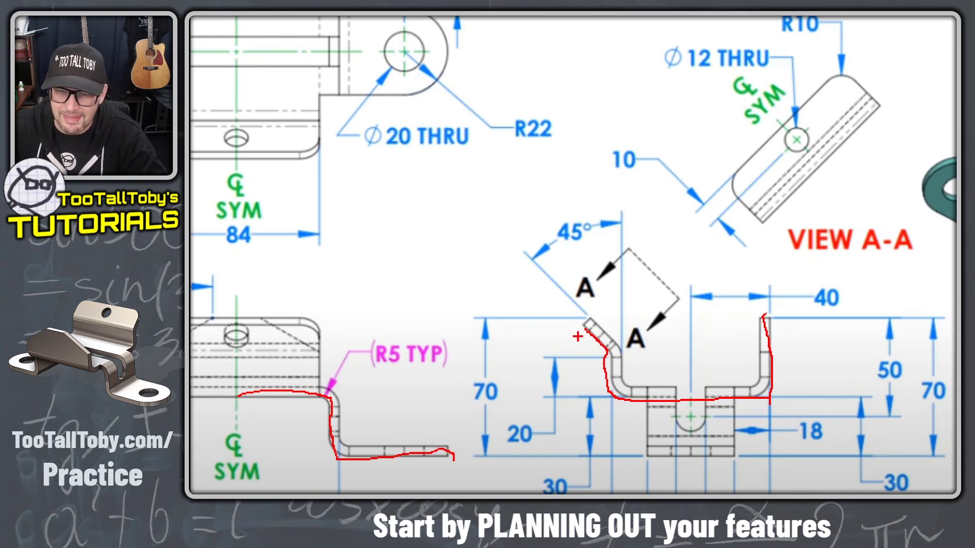
Circle the U-shaped end view, trace VIEW A-A's profile and mark the left bend height.
mouse_move(714, 263)
left_mouse_down()
mouse_move(622, 260)
mouse_move(831, 351)
mouse_move(621, 275)
left_mouse_up()
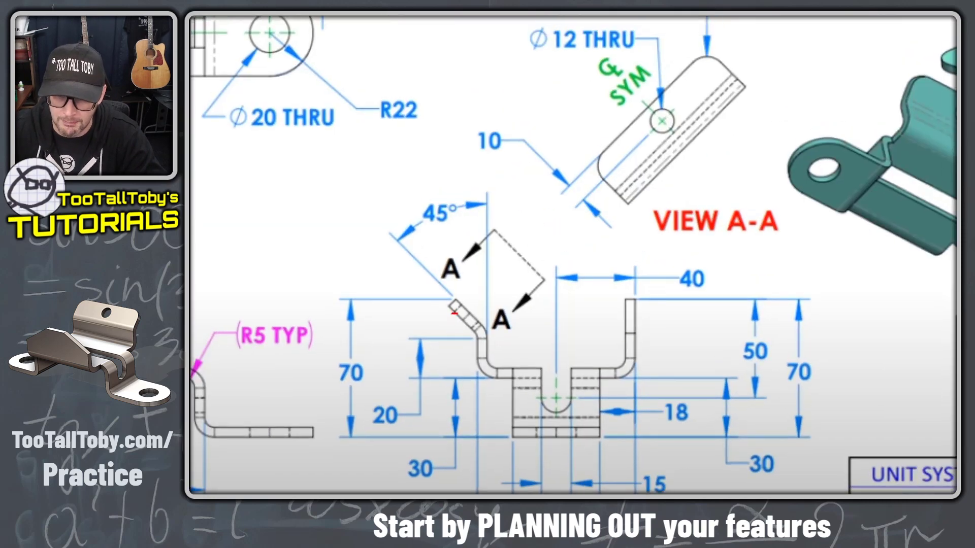
mouse_move(481, 368)
left_mouse_down()
mouse_move(498, 382)
mouse_move(624, 377)
mouse_move(640, 315)
left_mouse_up()
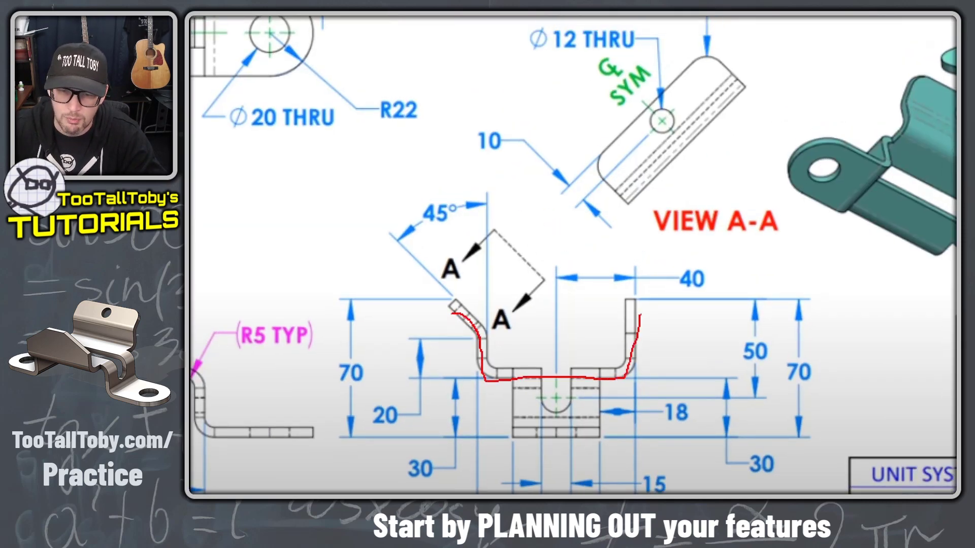
left_click_drag(404, 338, 477, 339)
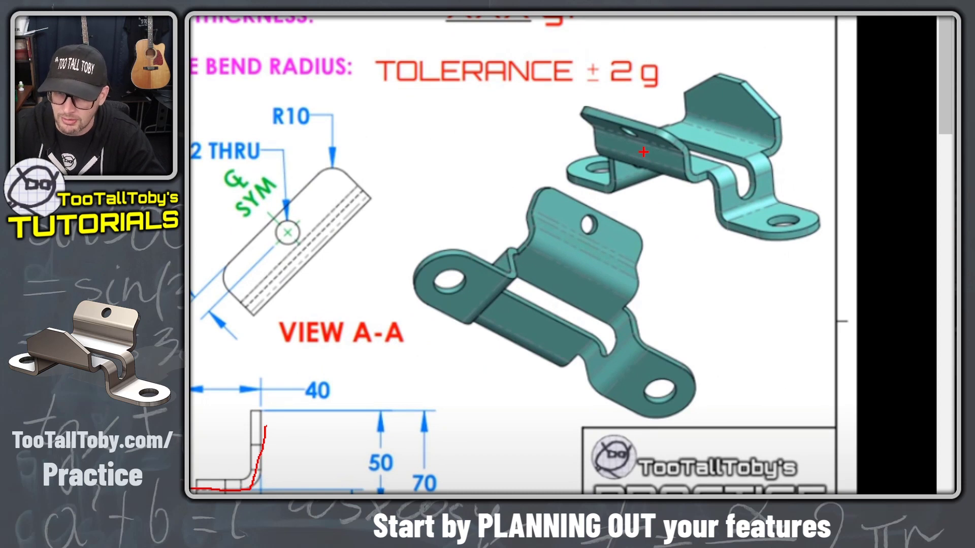
Mark the upper 3D model's raised flange and bent profile, and the 70 dimension level.
left_click_drag(729, 155, 741, 79)
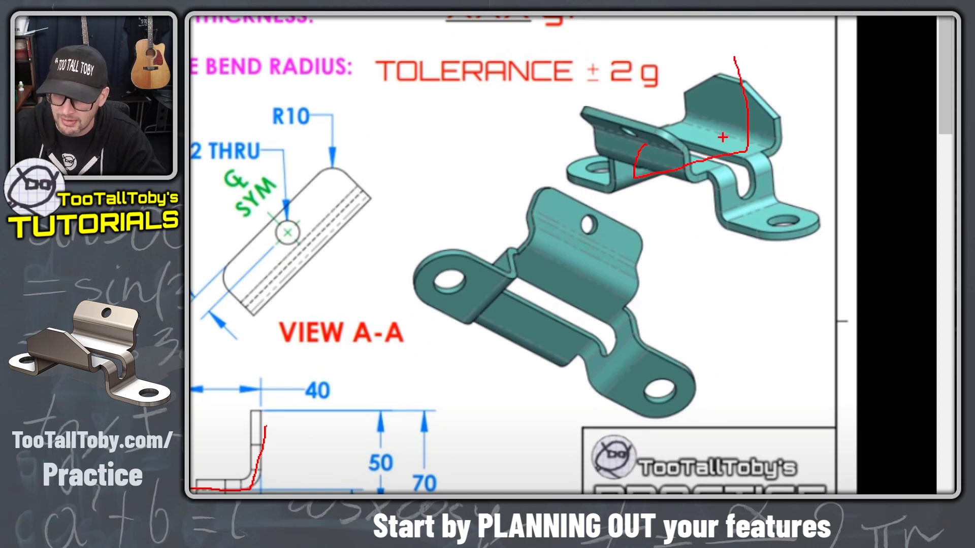
mouse_move(692, 146)
left_mouse_down()
mouse_move(803, 178)
mouse_move(794, 149)
mouse_move(801, 158)
mouse_move(744, 186)
left_mouse_up()
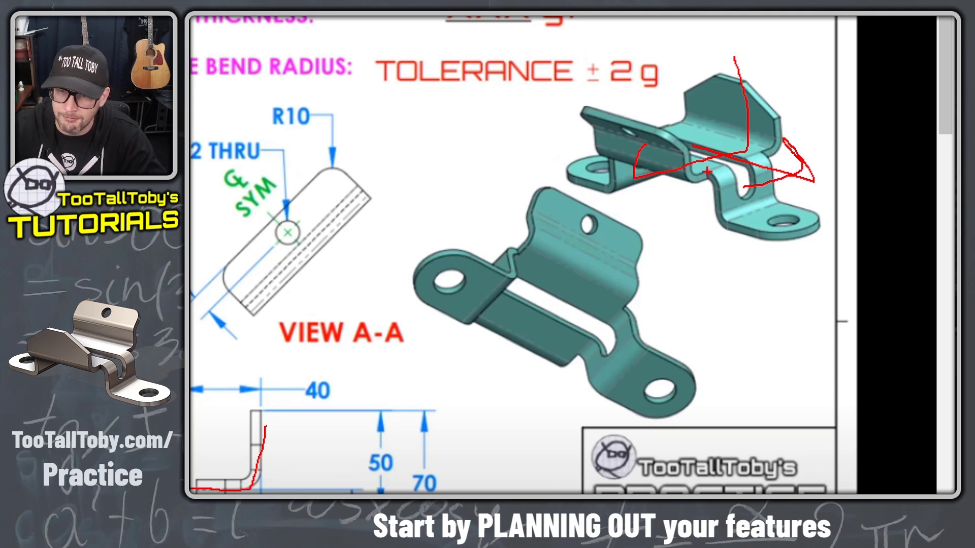
left_click_drag(661, 127, 589, 77)
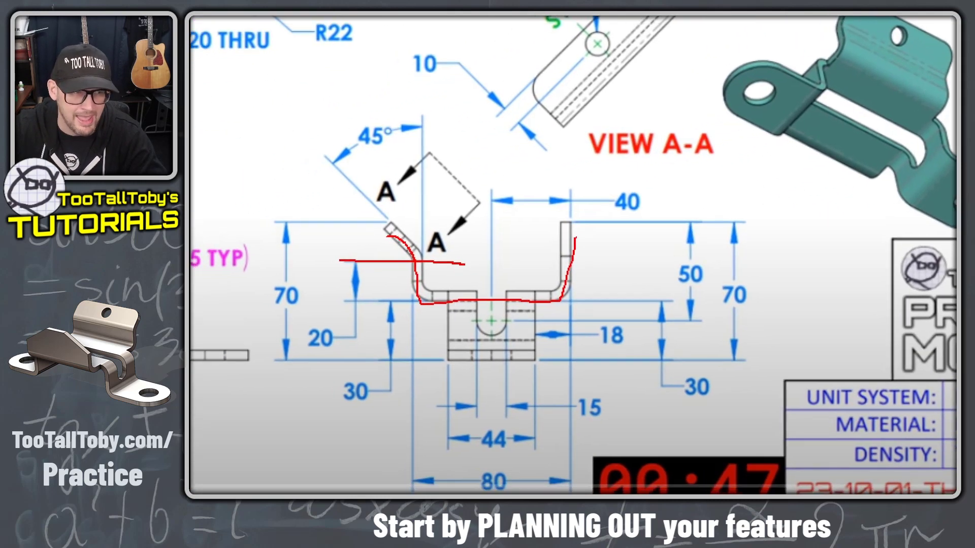
left_click_drag(305, 300, 360, 304)
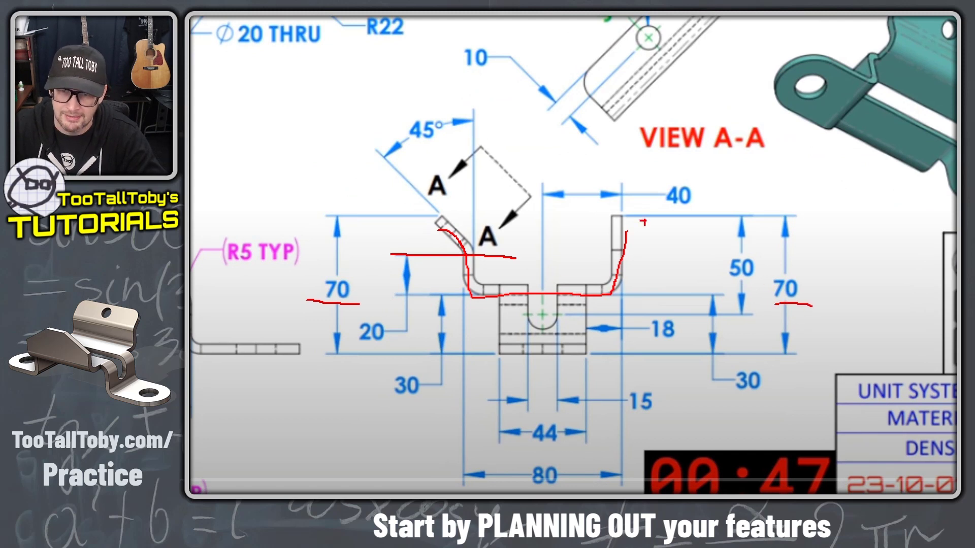
mouse_move(625, 210)
left_mouse_down()
mouse_move(507, 224)
mouse_move(393, 214)
mouse_move(494, 219)
left_mouse_up()
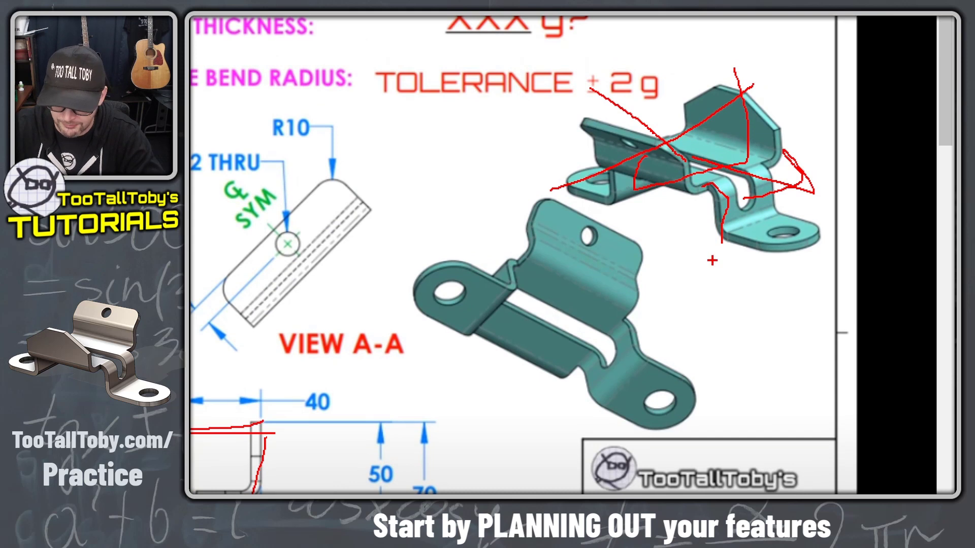
Outline the bottom edge, curved slot, chamfered corner and hole in blue, then clear the markings.
mouse_move(726, 238)
left_mouse_down()
mouse_move(794, 254)
mouse_move(819, 243)
left_mouse_up()
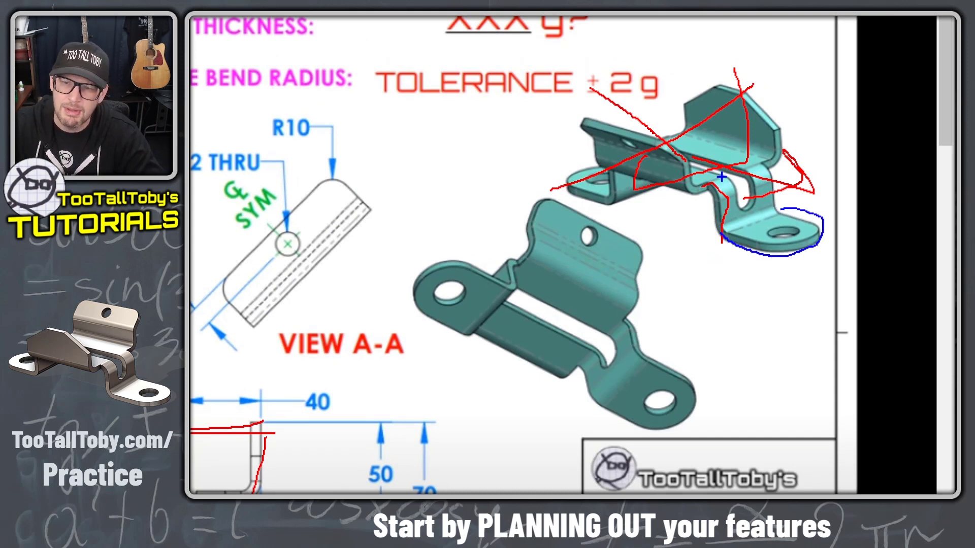
mouse_move(721, 177)
left_mouse_down()
mouse_move(757, 189)
mouse_move(754, 168)
mouse_move(746, 187)
mouse_move(668, 142)
left_mouse_up()
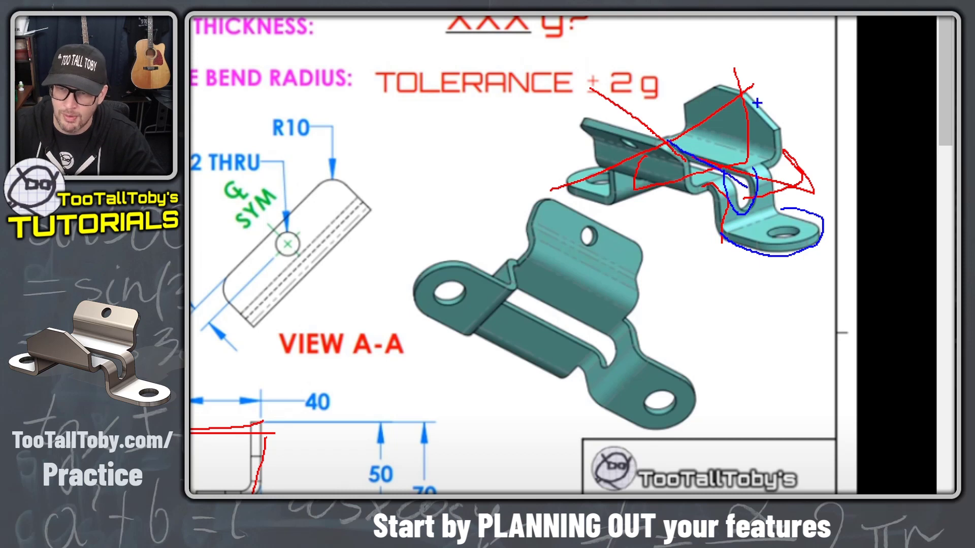
mouse_move(759, 102)
left_mouse_down()
mouse_move(791, 85)
mouse_move(776, 69)
mouse_move(808, 97)
left_mouse_up()
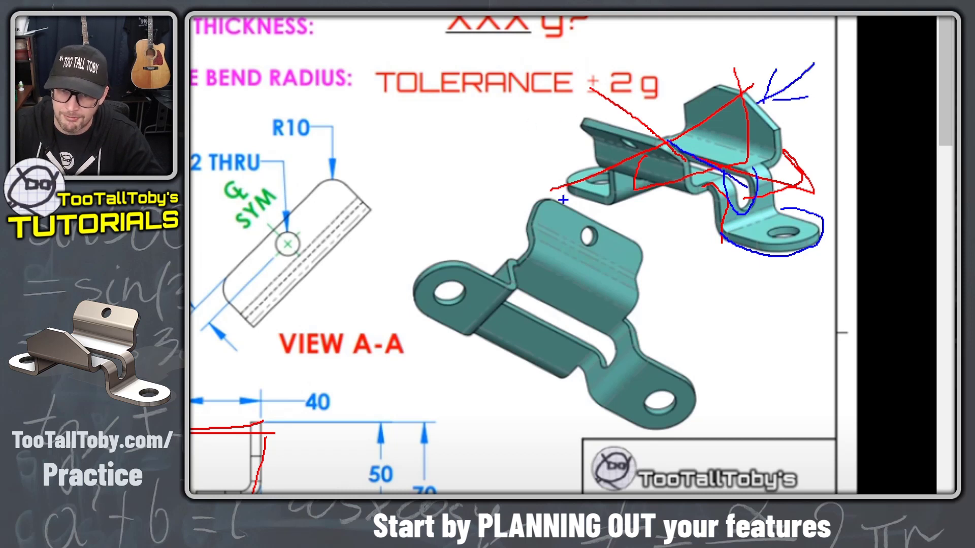
mouse_move(545, 198)
left_mouse_down()
mouse_move(517, 157)
mouse_move(547, 196)
left_mouse_up()
left_click_drag(547, 196, 551, 171)
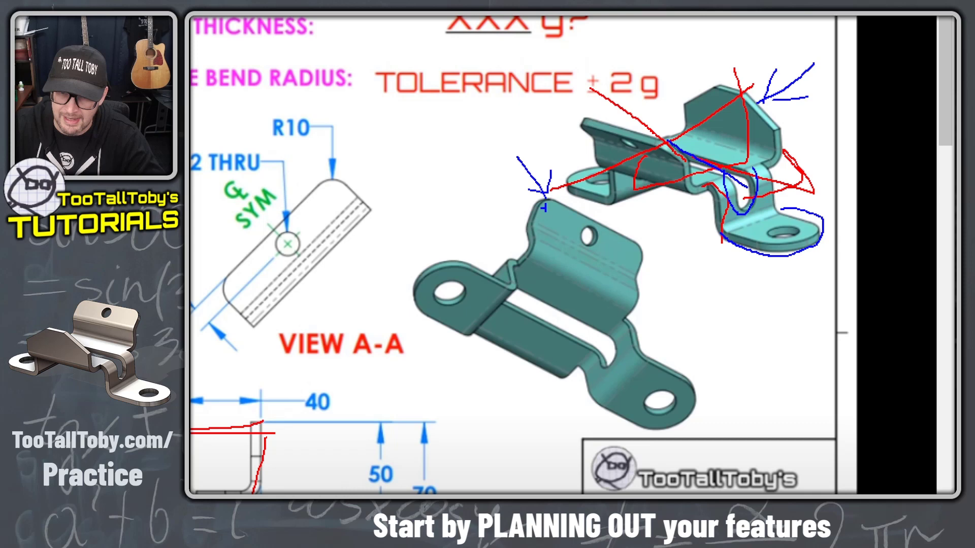
mouse_move(600, 223)
left_mouse_down()
mouse_move(619, 236)
mouse_move(577, 222)
mouse_move(619, 248)
left_mouse_up()
key("Escape")
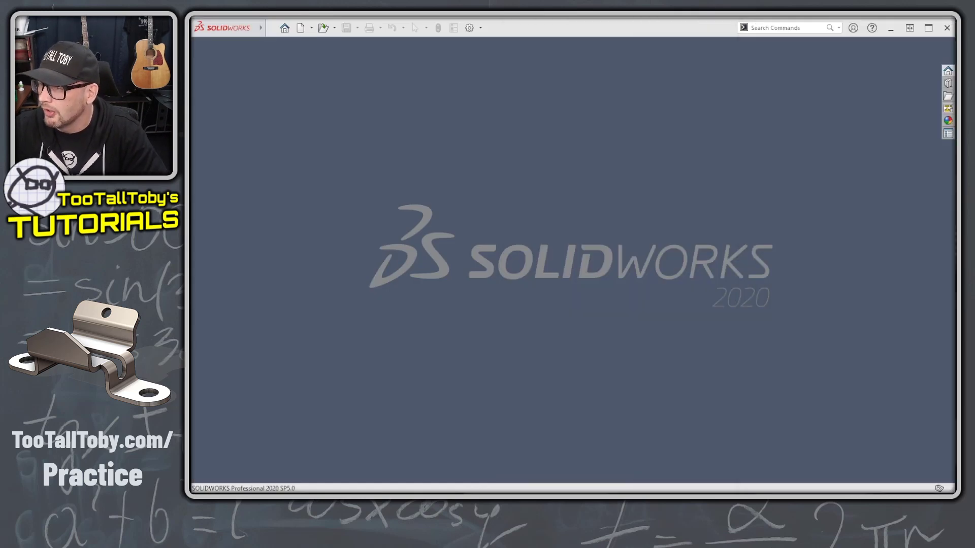
Create a new part from the TTT Part - Plain Carbon - MMGS template.
left_click(301, 28)
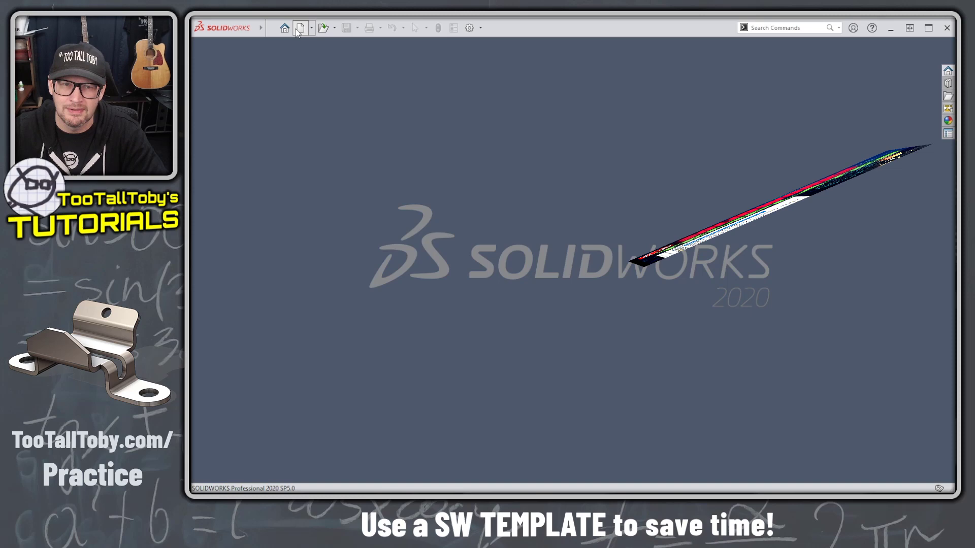
left_click(358, 245)
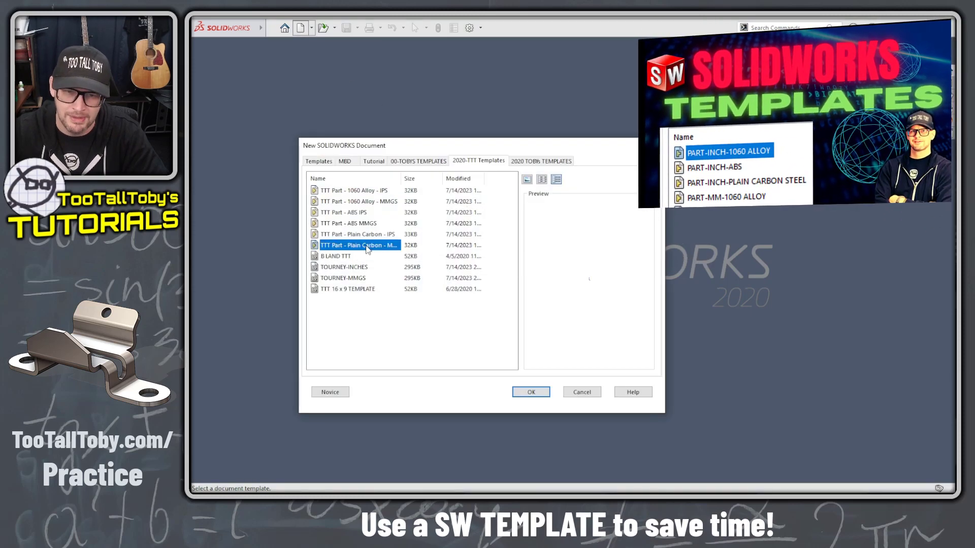
double_click(402, 179)
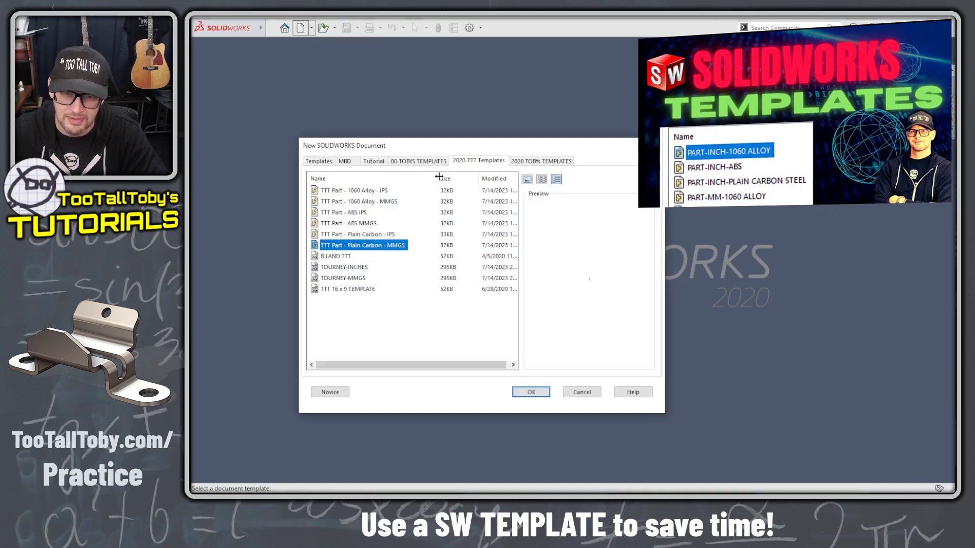
double_click(392, 246)
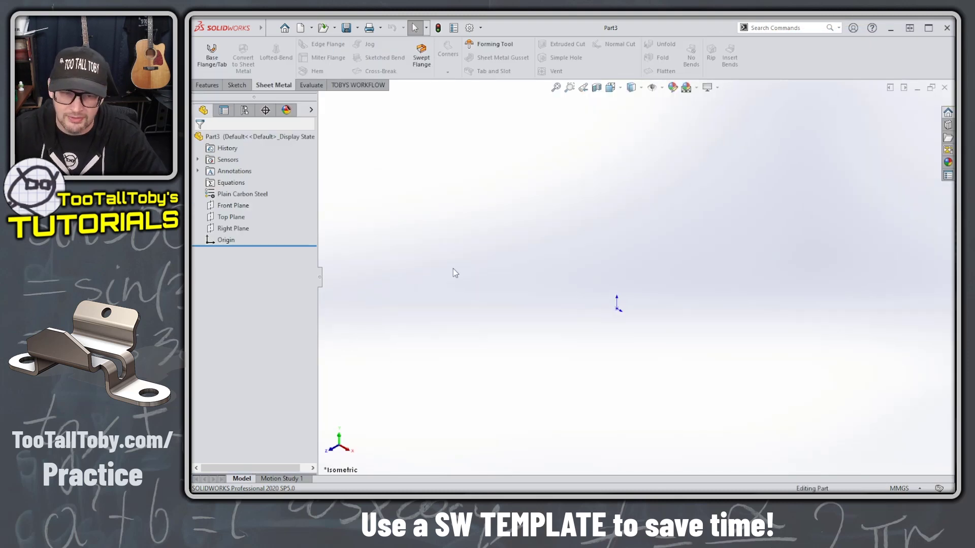
Open a sketch on the Right Plane and pick the Line tool.
left_click(229, 230)
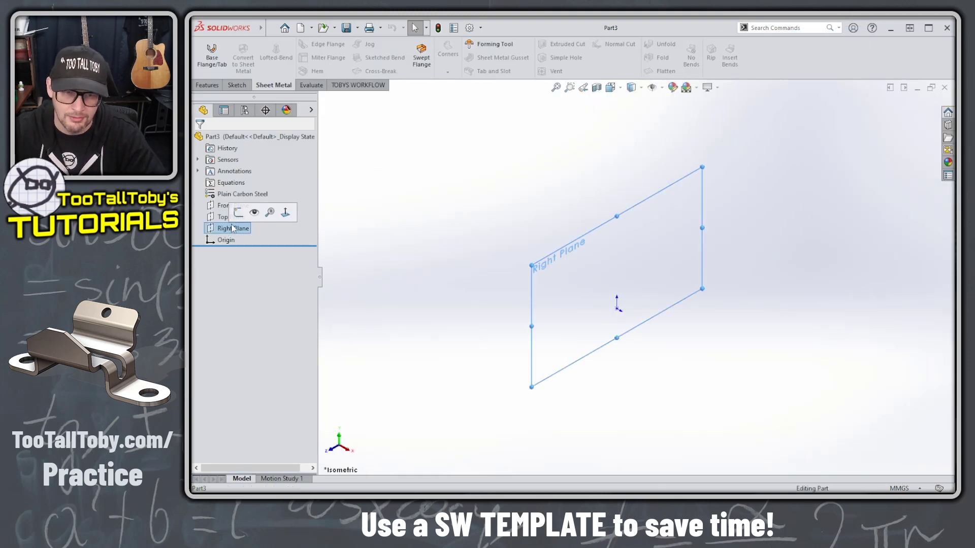
left_click(237, 212)
key("s")
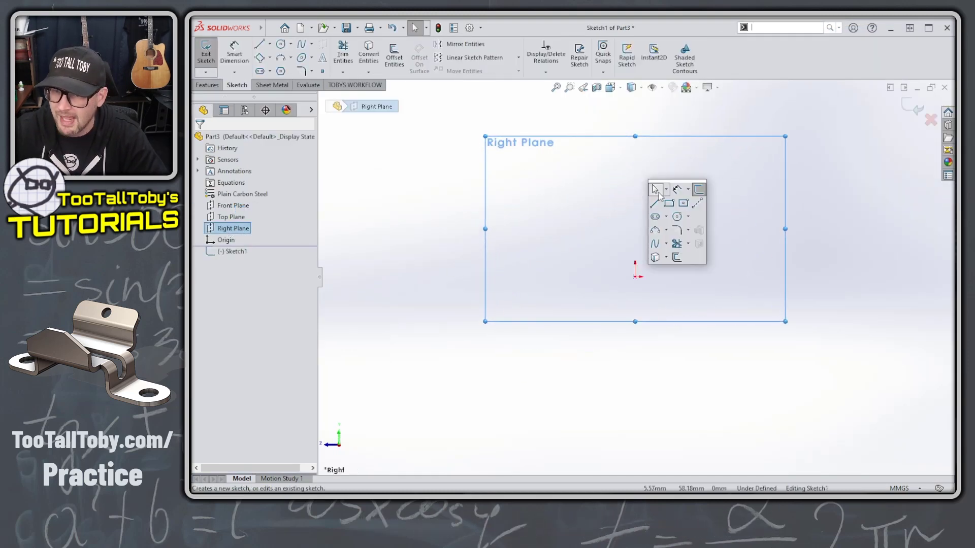
left_click(688, 191)
Draw the profile lines: a 40 mm vertical riser, an 80 mm base and a 20 mm leg.
left_click(693, 141)
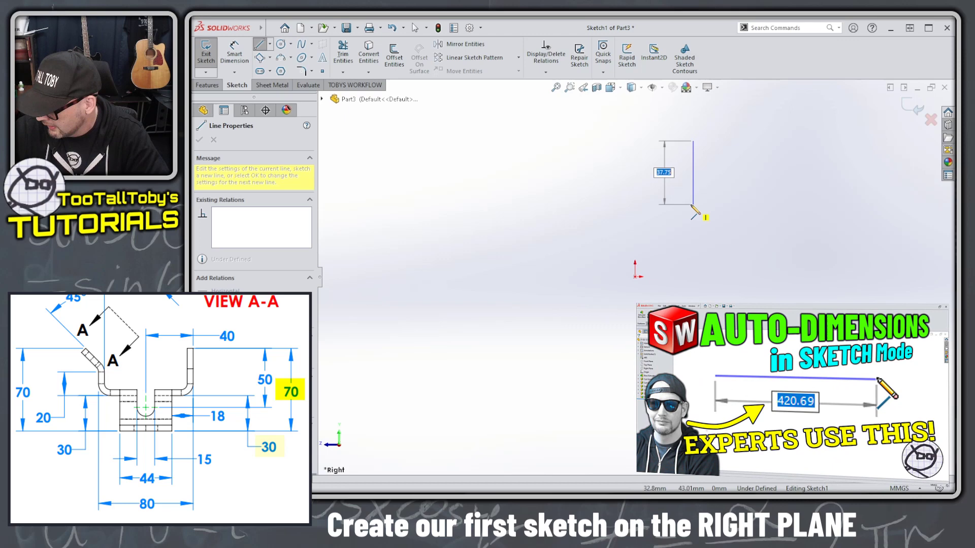
type("40")
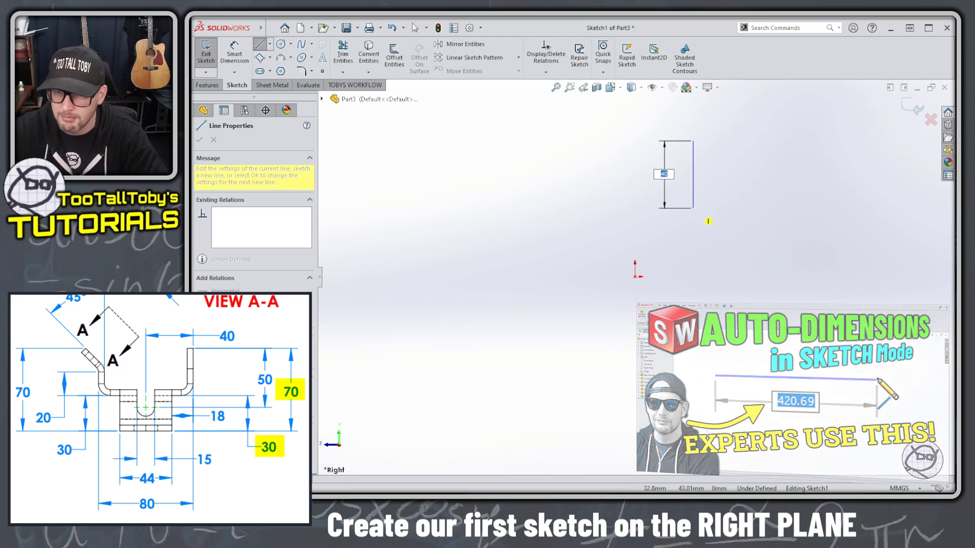
key("Return")
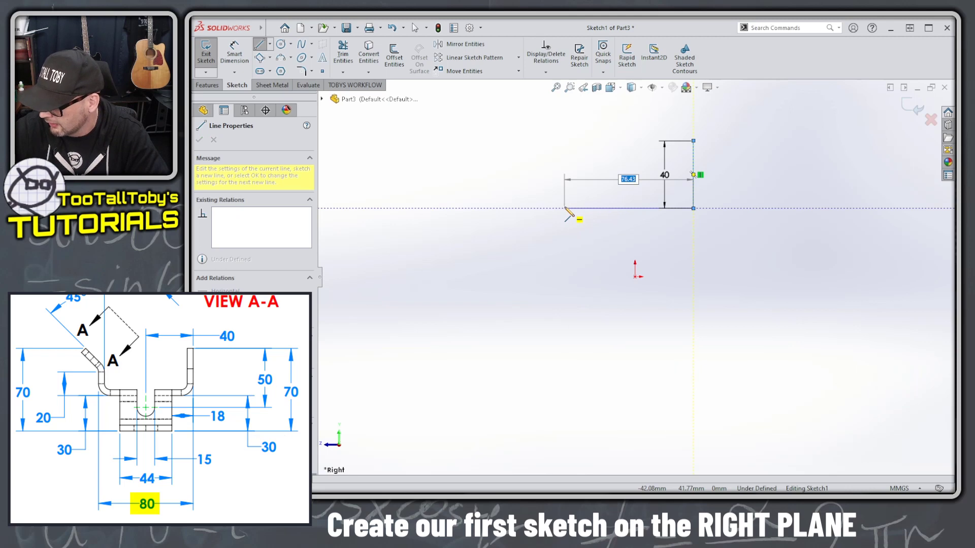
type("80")
key("Return")
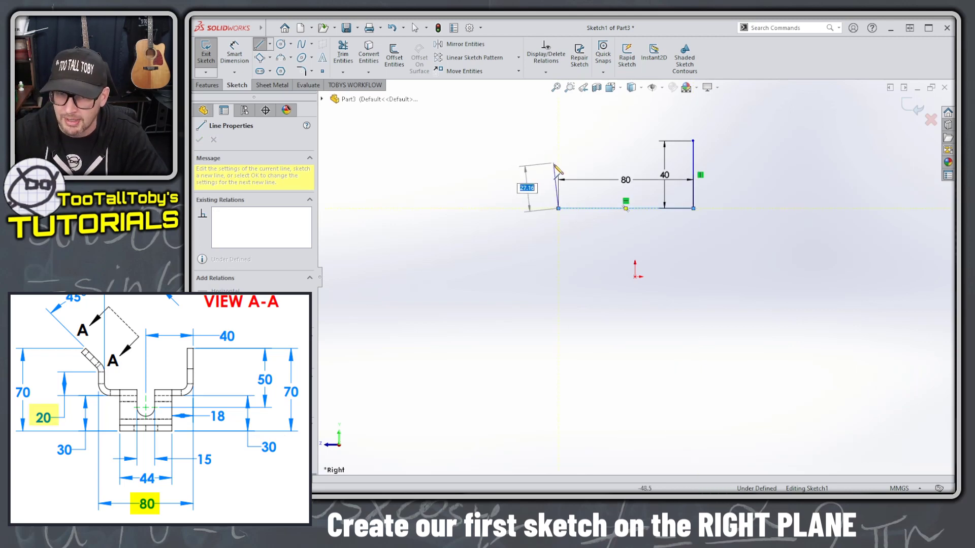
type("20")
key("Return")
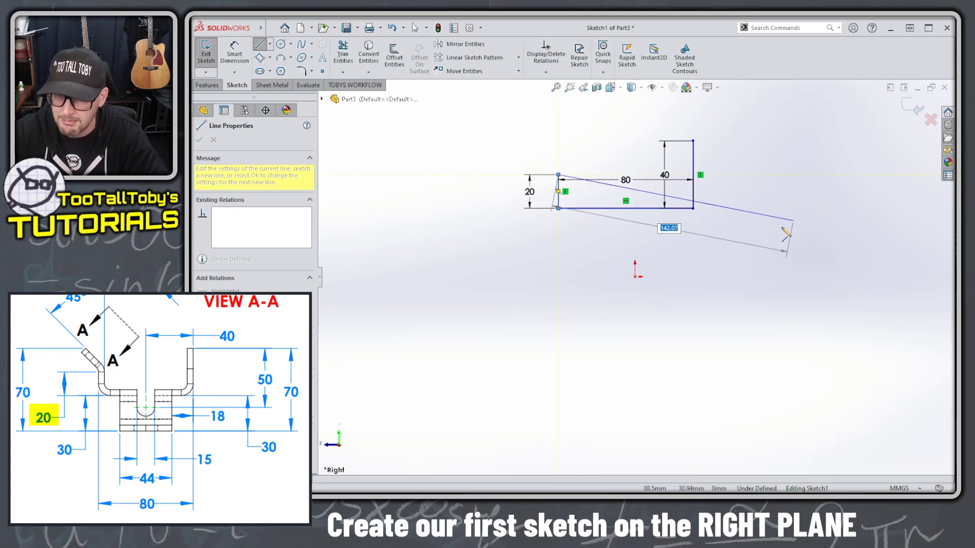
key("Escape")
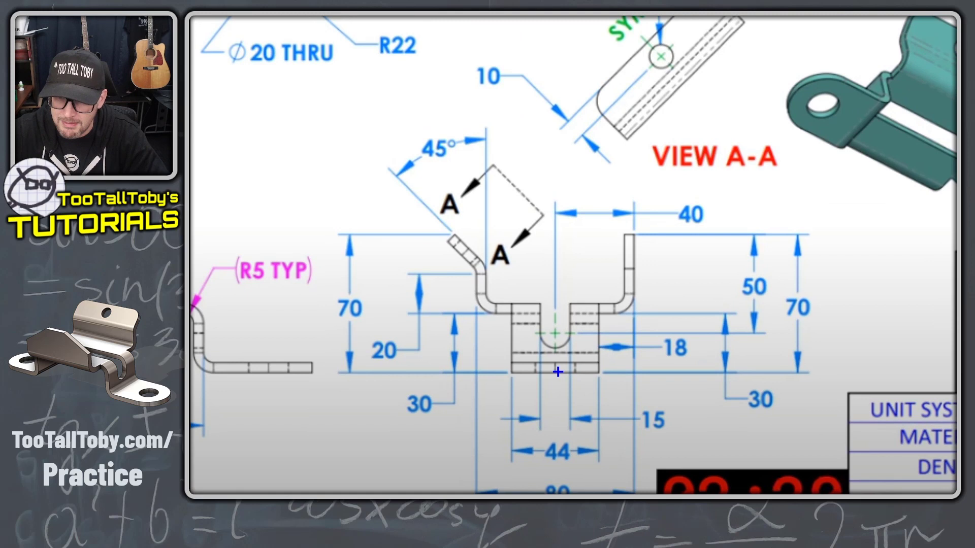
Mark the origin, lower outline, wall, rounded lug and 40 dimension on the drawing, then exit the zoom.
mouse_move(564, 384)
left_mouse_down()
mouse_move(558, 368)
mouse_move(554, 379)
left_mouse_up()
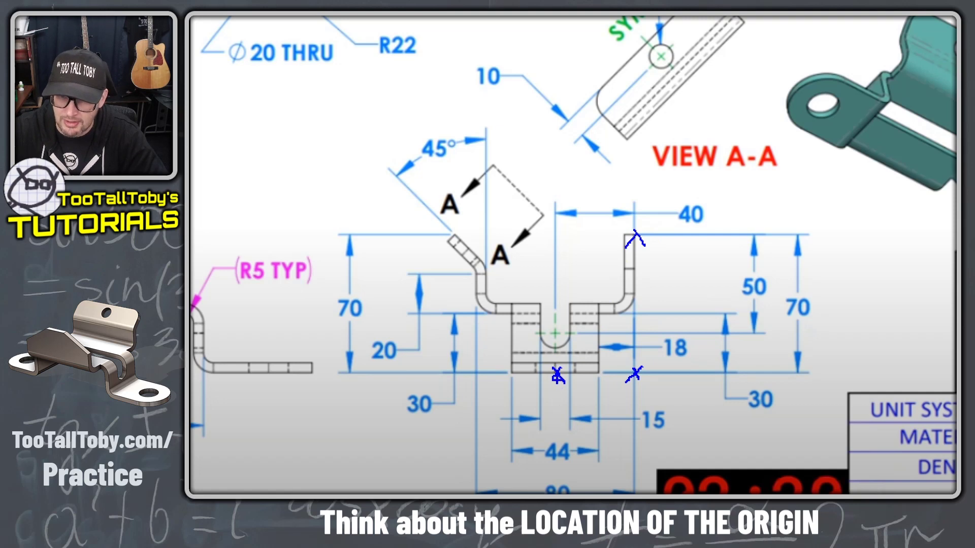
mouse_move(513, 305)
left_mouse_down()
mouse_move(516, 389)
mouse_move(557, 377)
left_mouse_up()
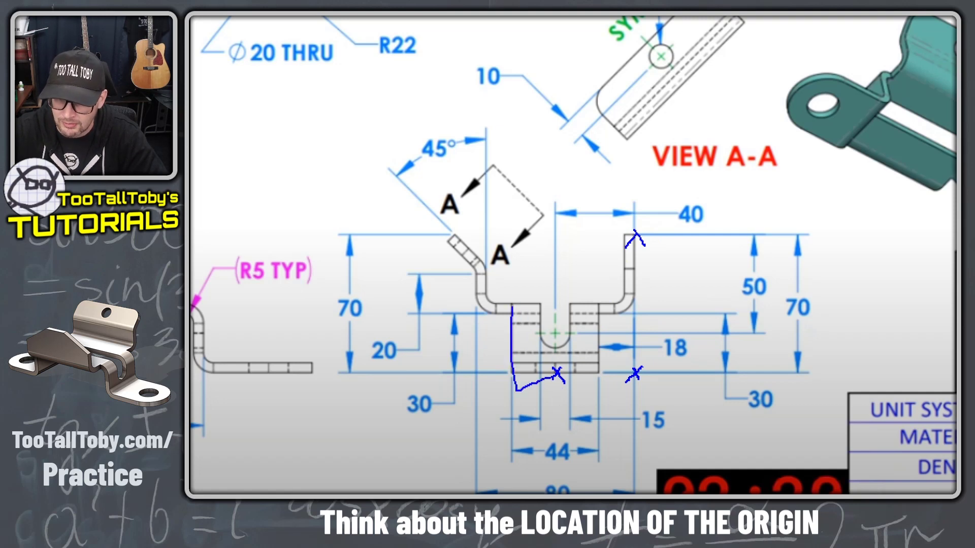
left_click_drag(601, 327, 599, 276)
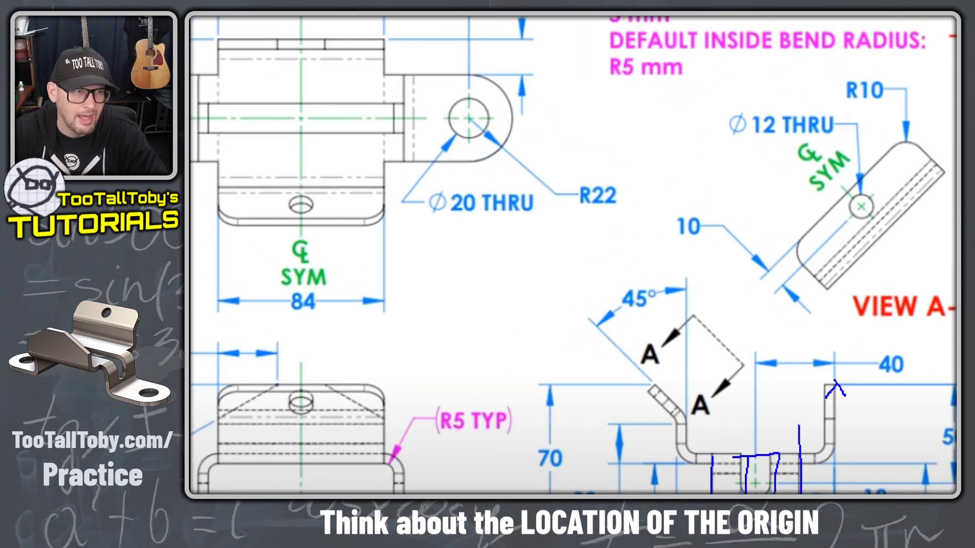
mouse_move(381, 75)
left_mouse_down()
mouse_move(492, 87)
mouse_move(521, 113)
mouse_move(437, 163)
left_mouse_up()
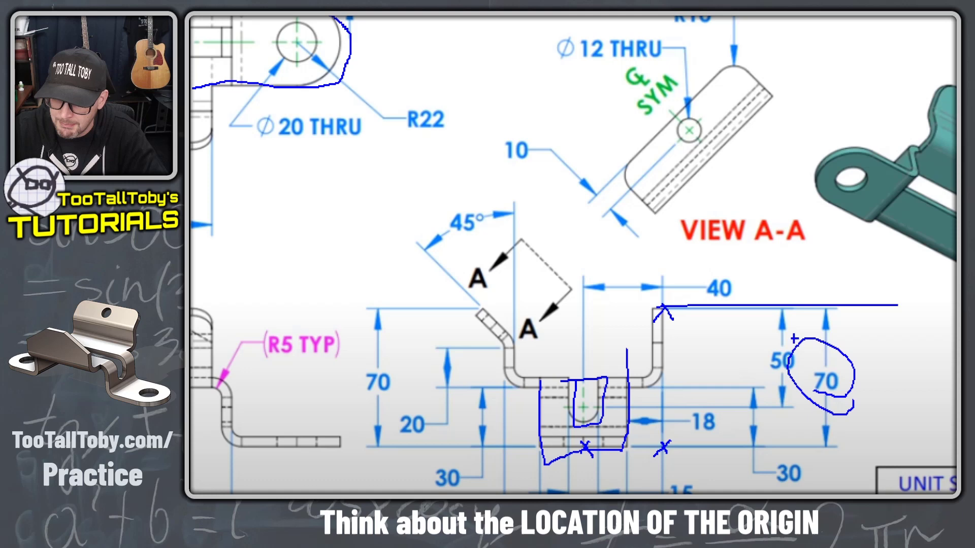
mouse_move(734, 256)
left_mouse_down()
mouse_move(762, 325)
mouse_move(686, 248)
left_mouse_up()
key("Escape")
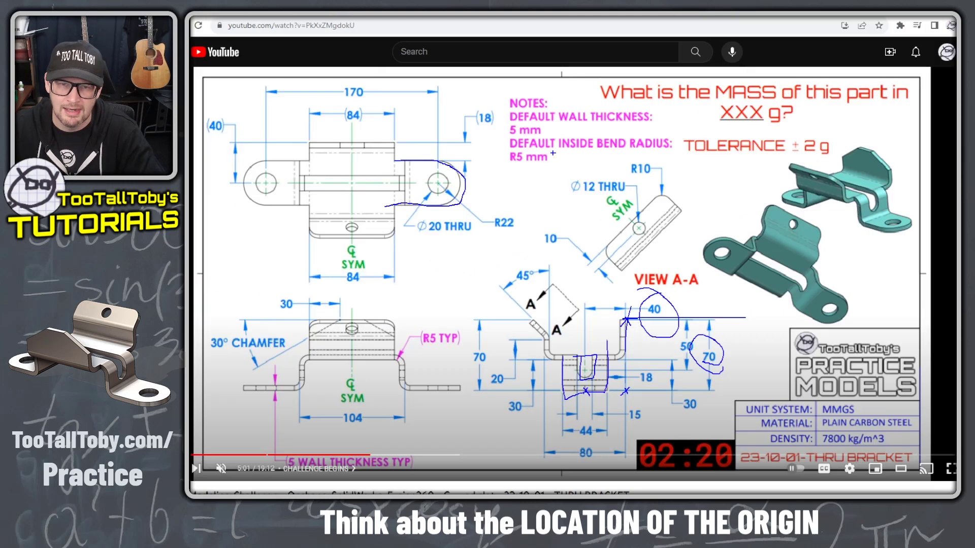
Dimension the origin to the profile's top vertex as 70 mm vertically.
key("alt+Tab")
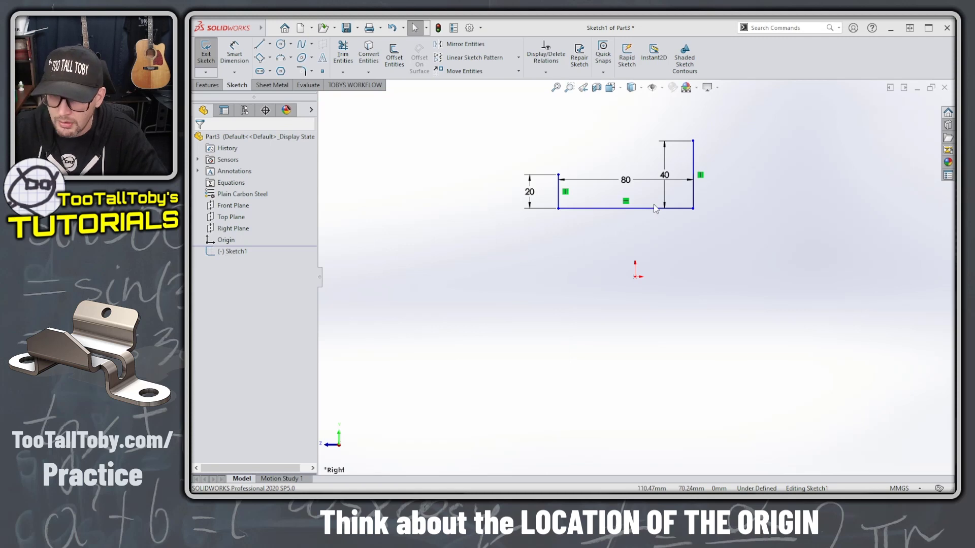
key("s")
left_click(641, 269)
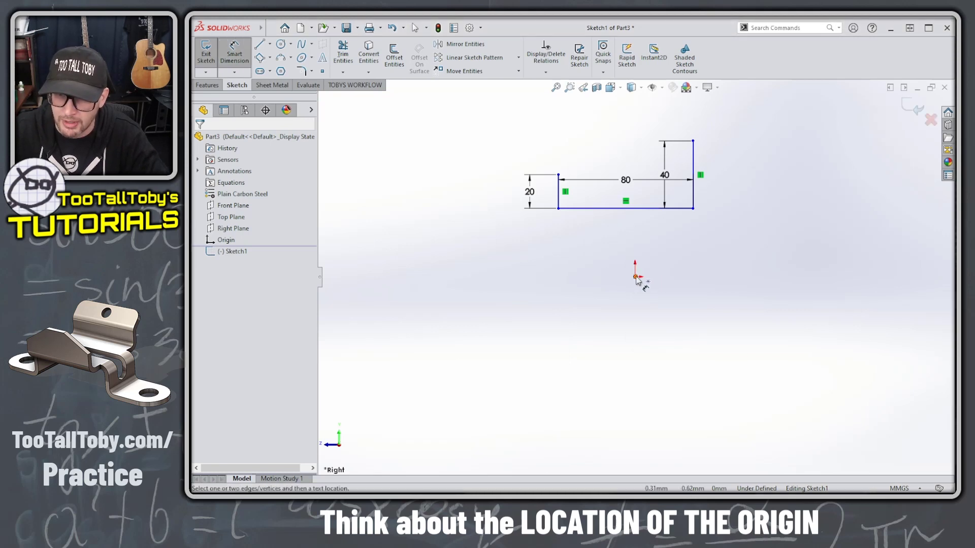
left_click(635, 277)
left_click(694, 141)
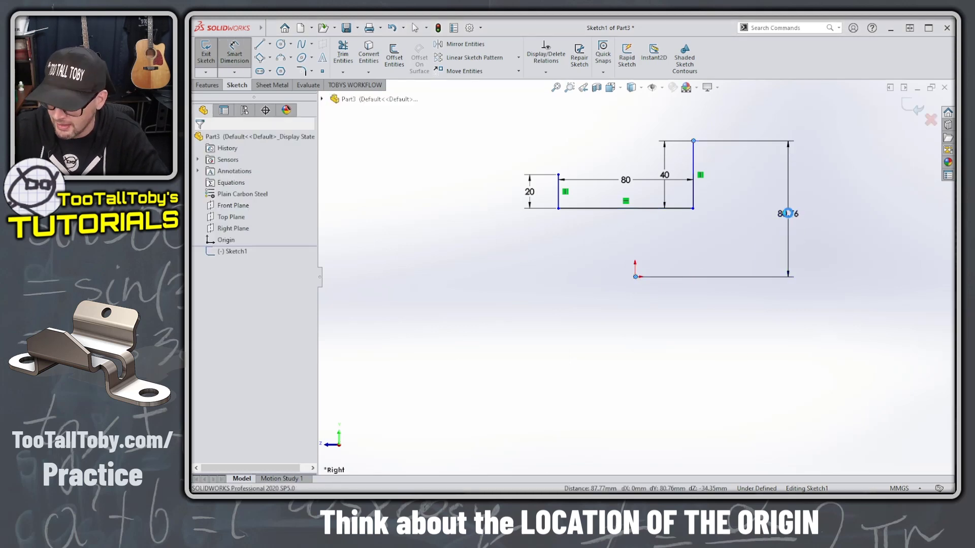
left_click(786, 216)
type("70")
key("Return")
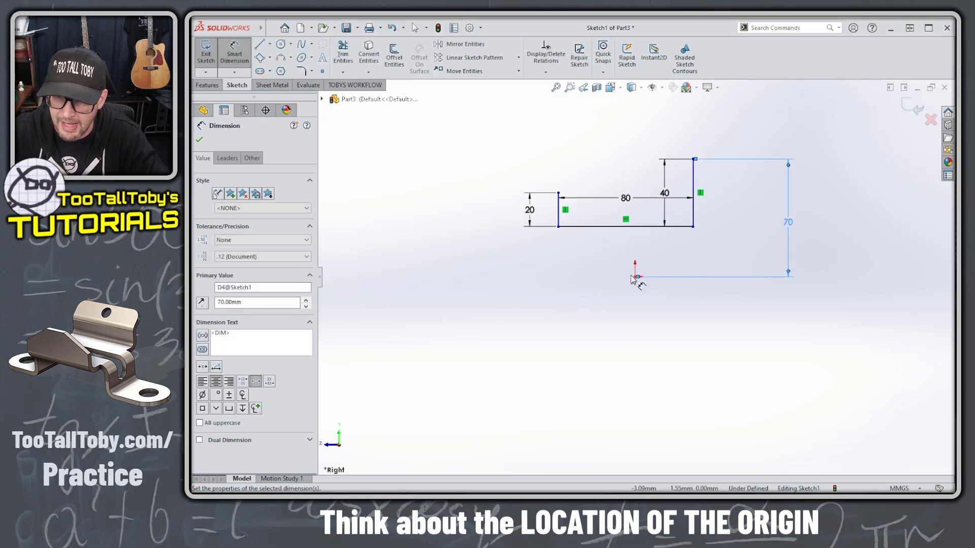
Dimension the origin to the bottom-right corner as 40 mm horizontally, fully defining the sketch.
left_click(636, 276)
left_click(692, 227)
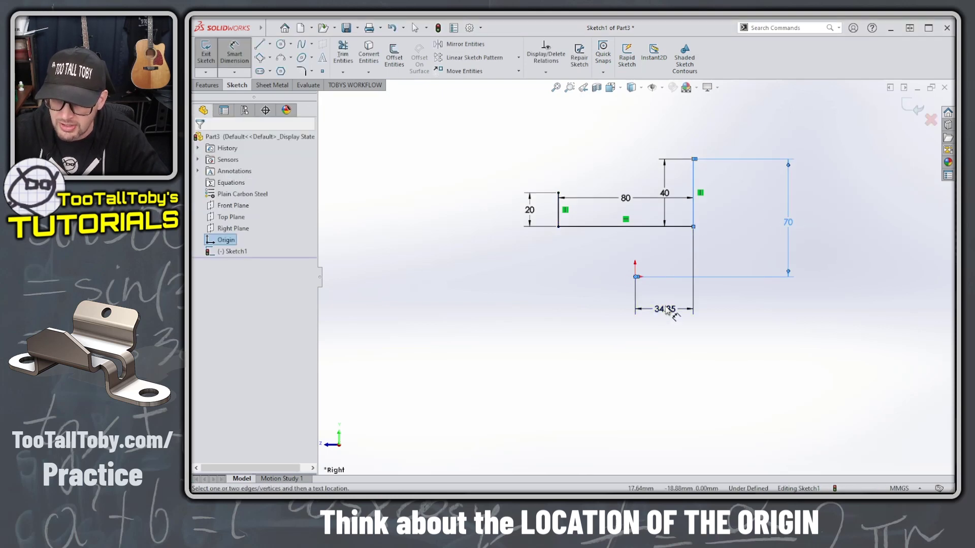
left_click(667, 309)
type("40")
key("Return")
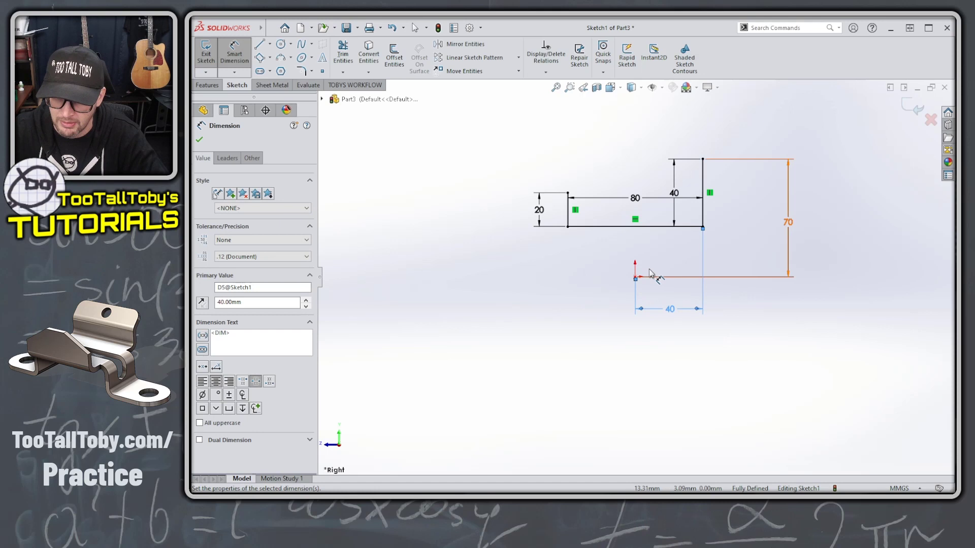
middle_click_drag(603, 272, 636, 297)
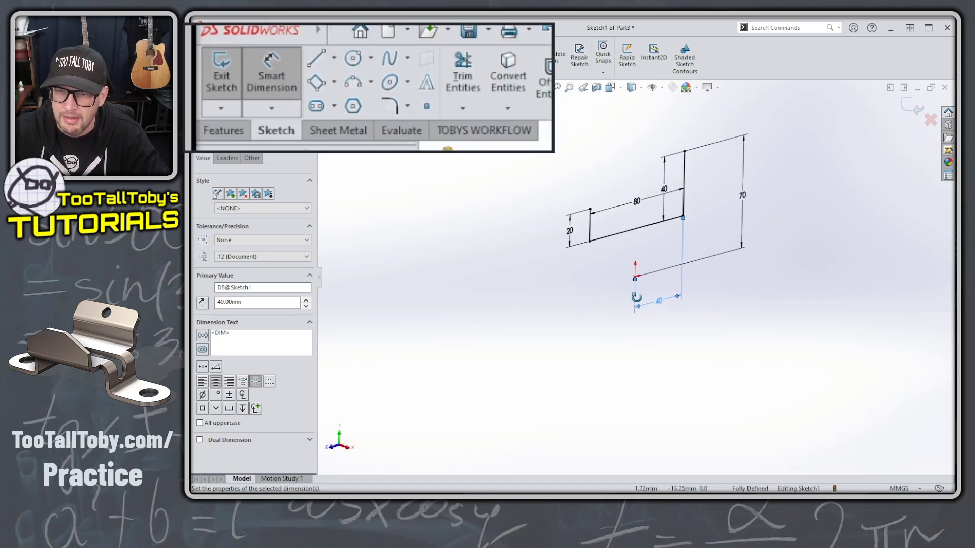
Start a Base Flange/Tab from the sketch with a 42 mm depth.
left_click(318, 131)
left_click(251, 87)
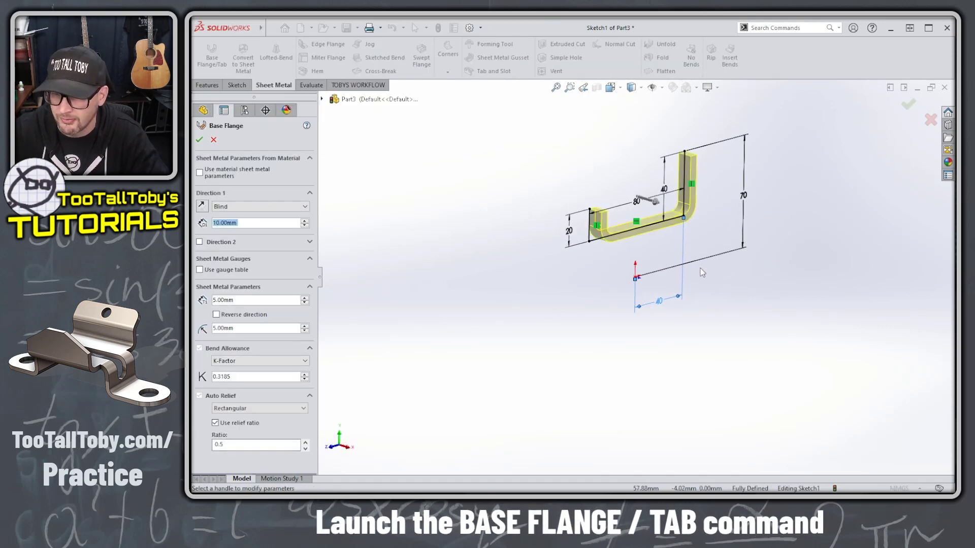
type("1")
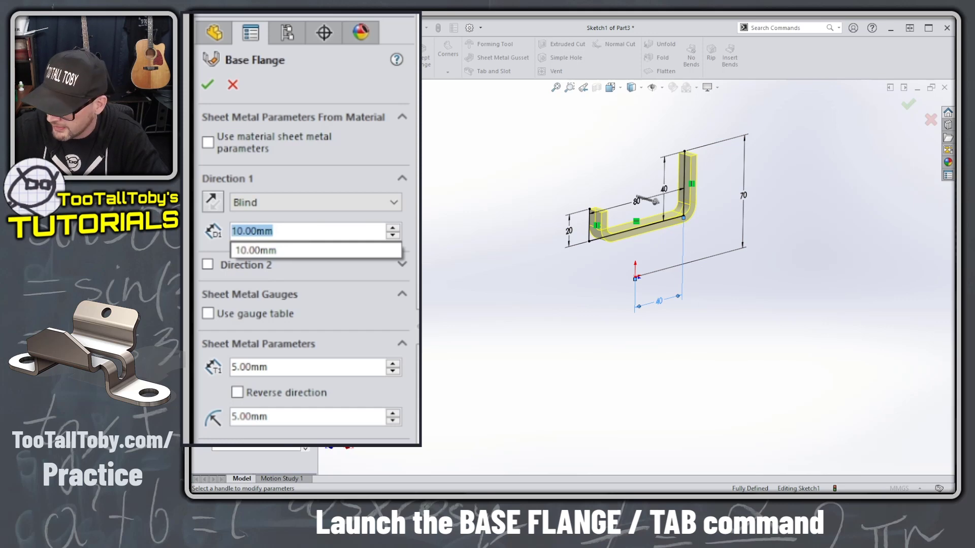
type("42")
key("Return")
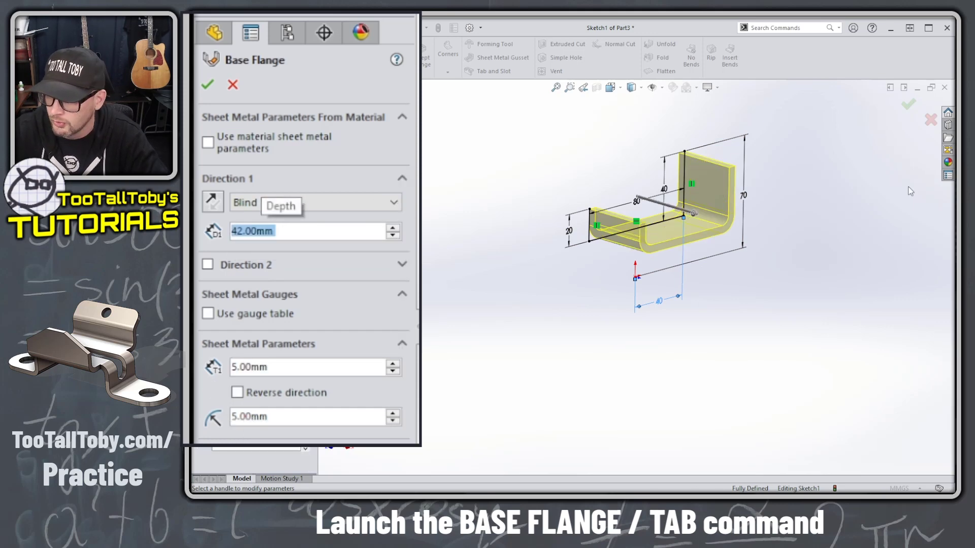
Check the drawing's 84 width dimension and mark it halved to 42.
key("alt+Tab")
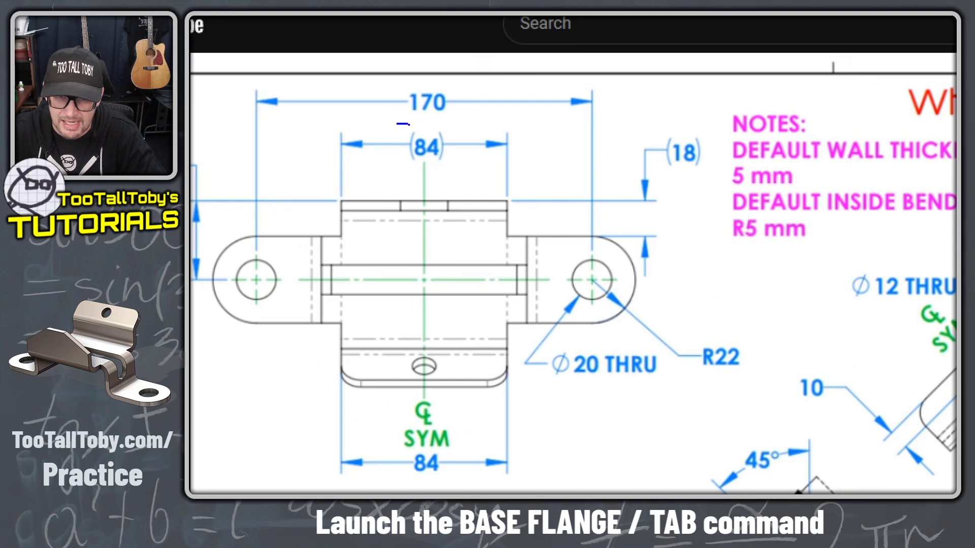
left_click_drag(409, 123, 353, 122)
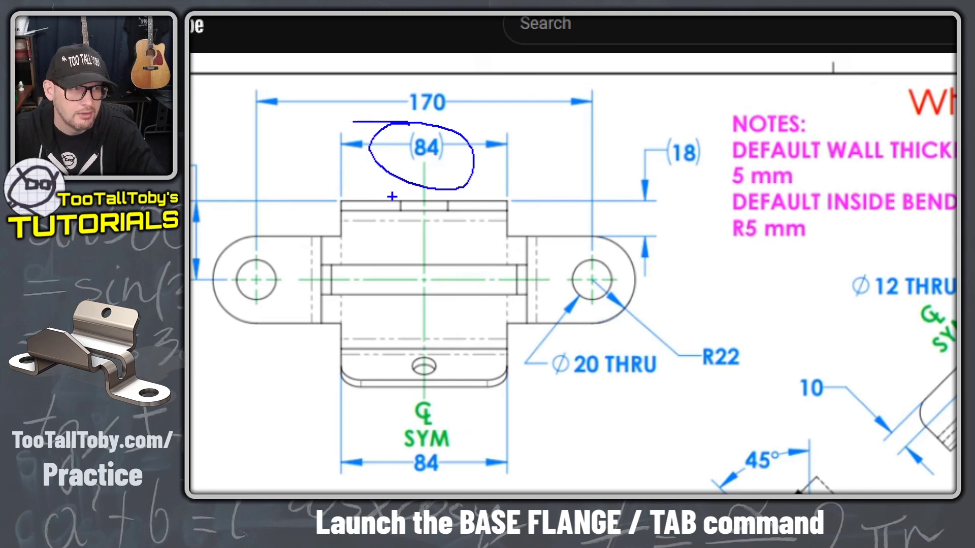
left_click_drag(409, 172, 551, 65)
left_click_drag(478, 155, 510, 188)
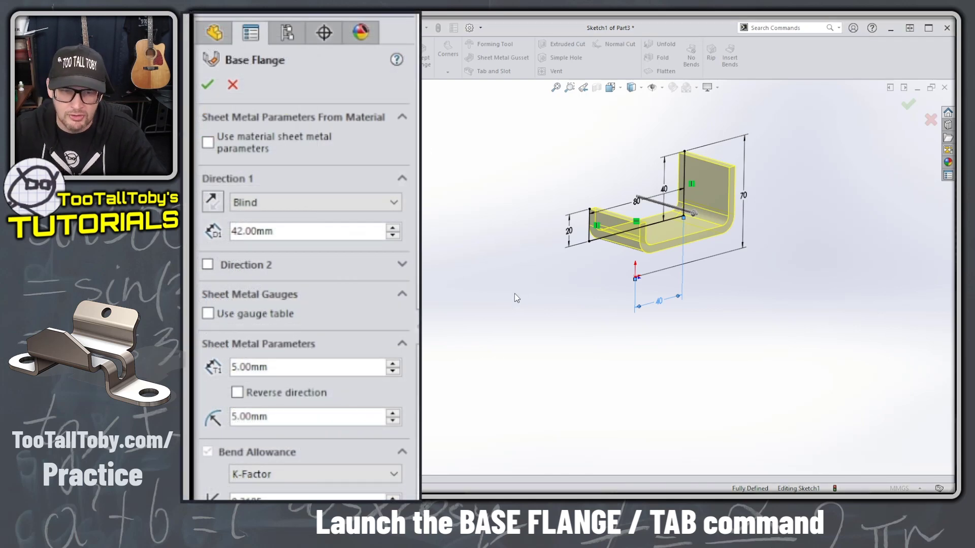
Set 5 mm thickness with Reverse direction and 5 mm bend radius, viewing the profile Normal To.
double_click(249, 368)
key("Tab")
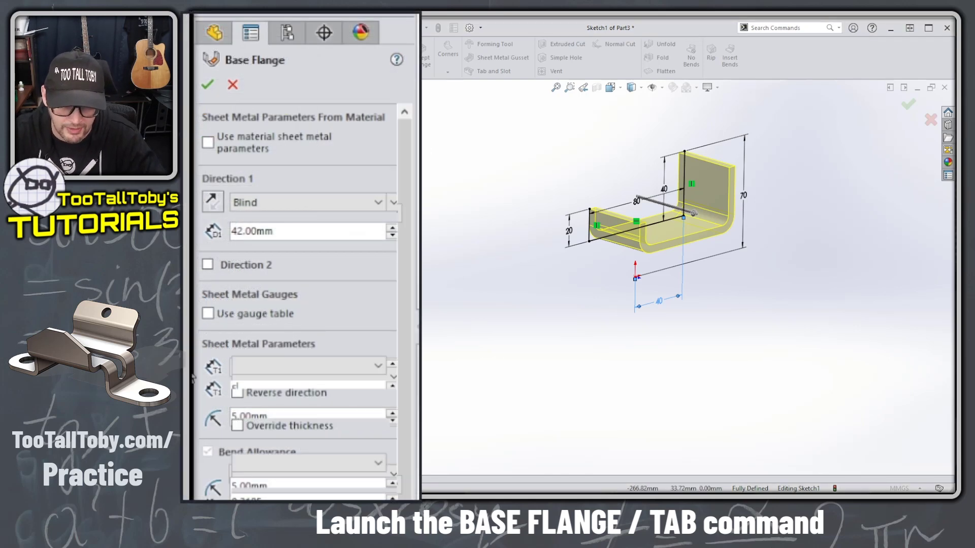
key("space")
key("Tab")
type("5")
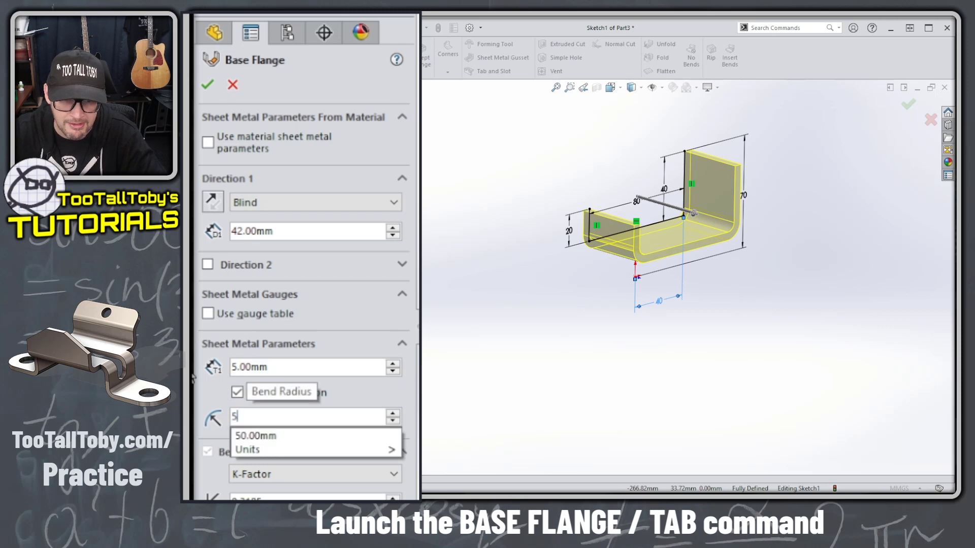
key("Tab")
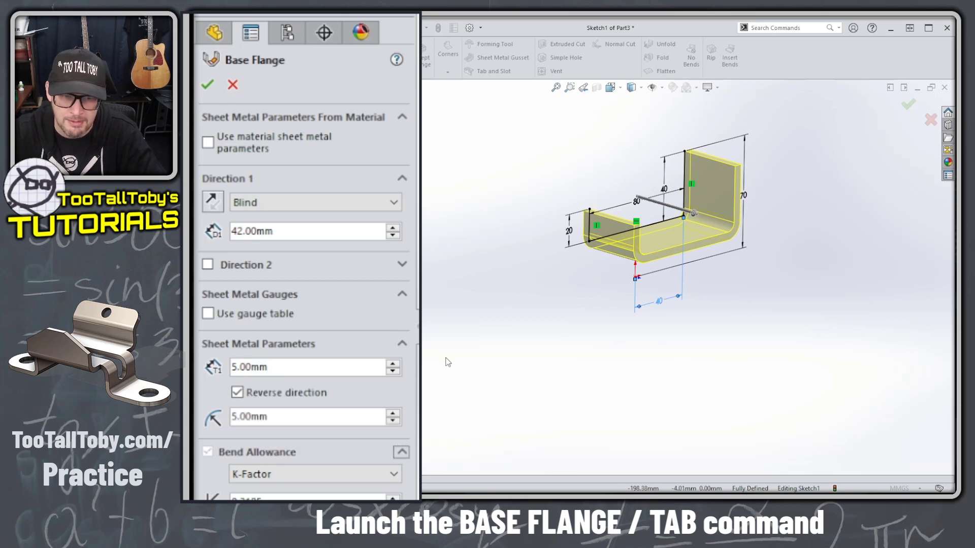
double_click(298, 373)
double_click(277, 415)
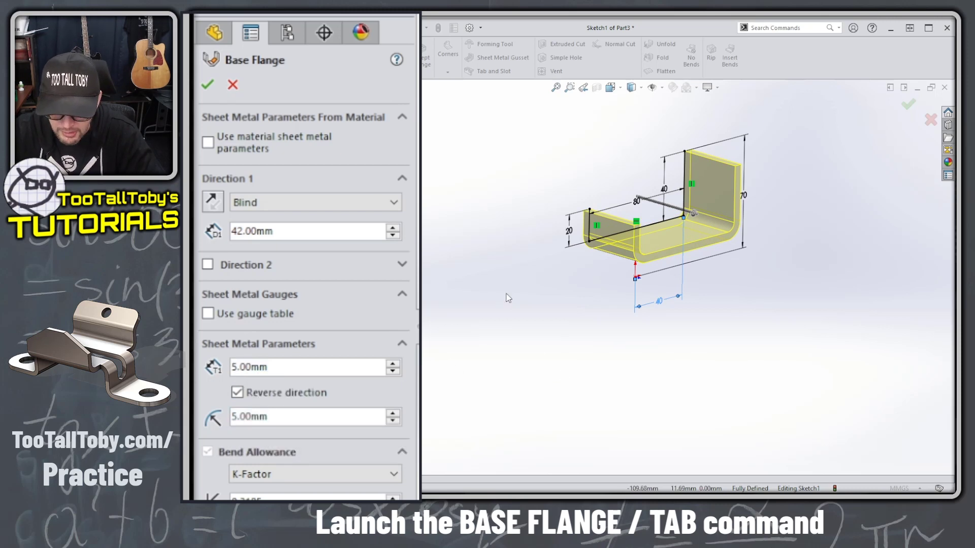
key("ctrl+8")
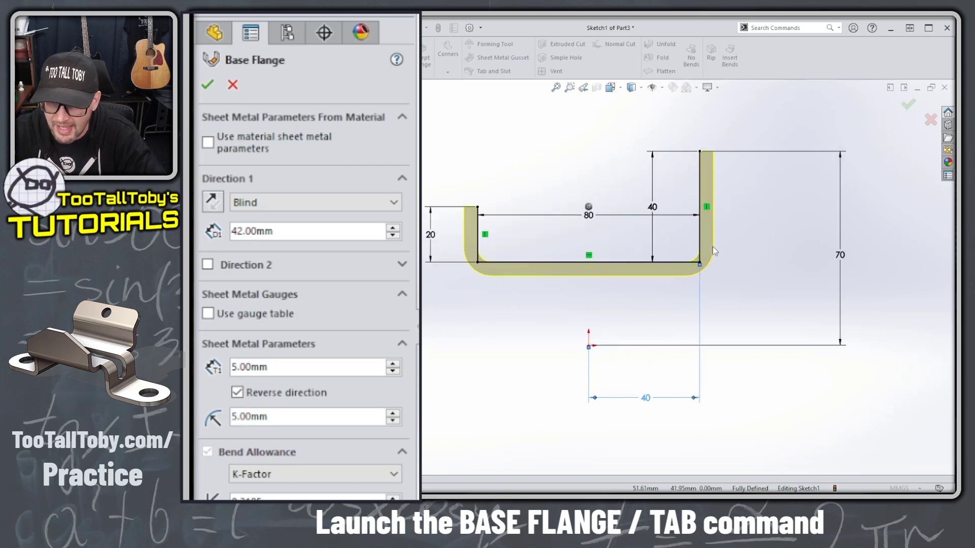
scroll(488, 256, "down", 3)
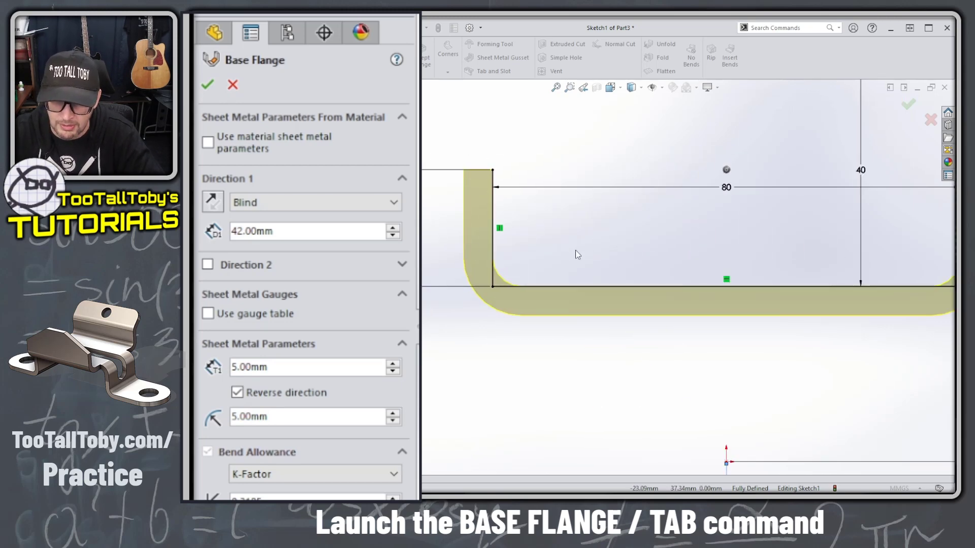
scroll(579, 255, "up", 3)
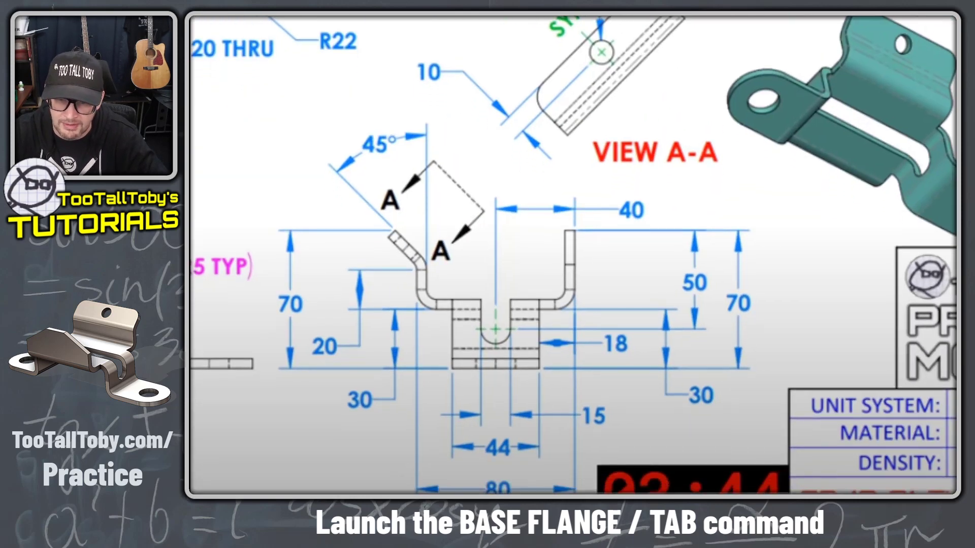
Circle the 80, 30 and 70 dimensions and draw a guide line from the flange bottom.
mouse_move(517, 468)
left_mouse_down()
mouse_move(461, 493)
mouse_move(522, 492)
left_mouse_up()
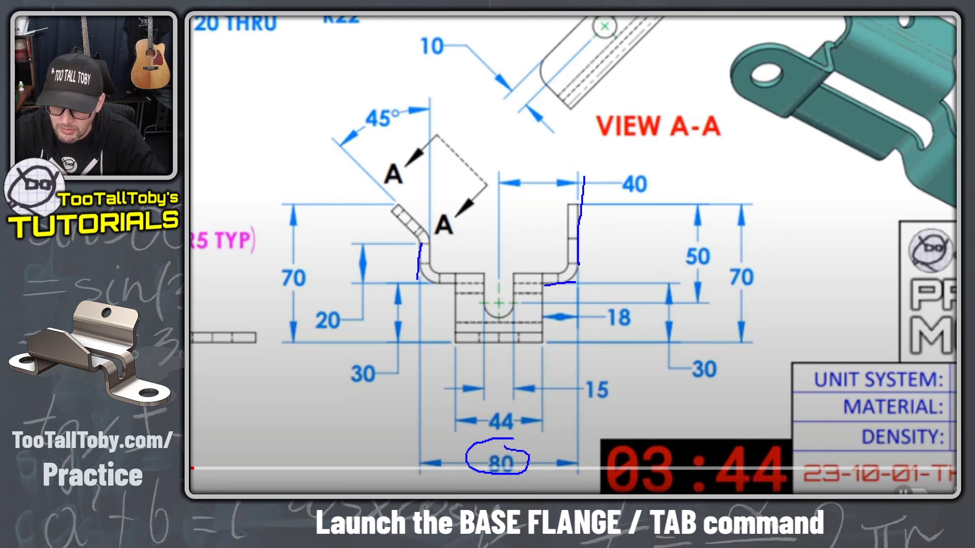
left_click_drag(576, 283, 677, 279)
left_click_drag(725, 352, 718, 351)
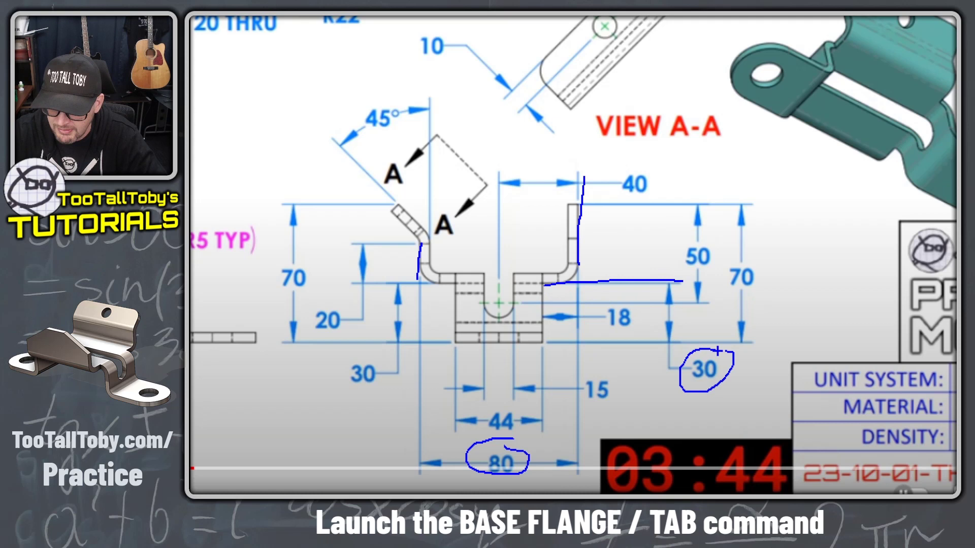
left_click_drag(726, 262, 736, 238)
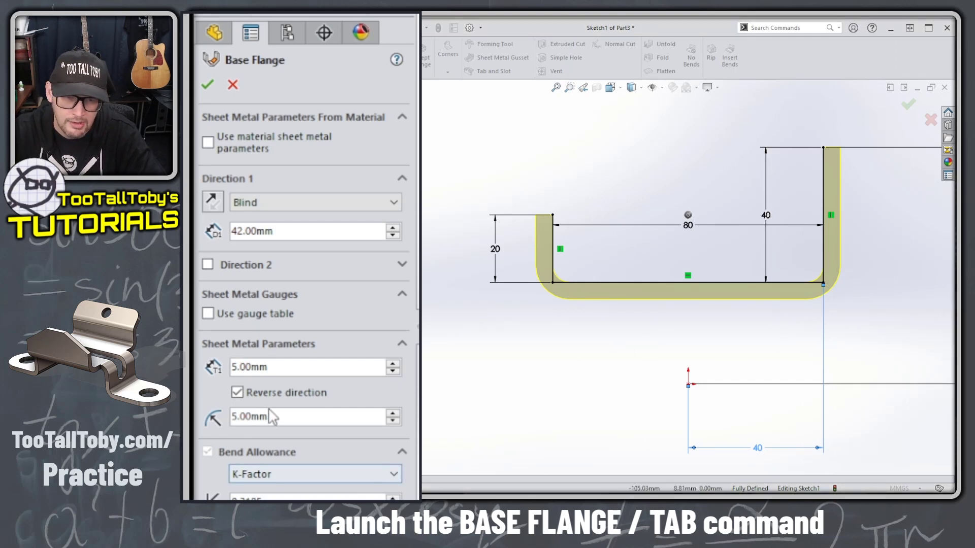
Uncheck Reverse direction to keep thickness inside, then accept Base-Flange1 in isometric view.
left_click(259, 395)
left_click(257, 397)
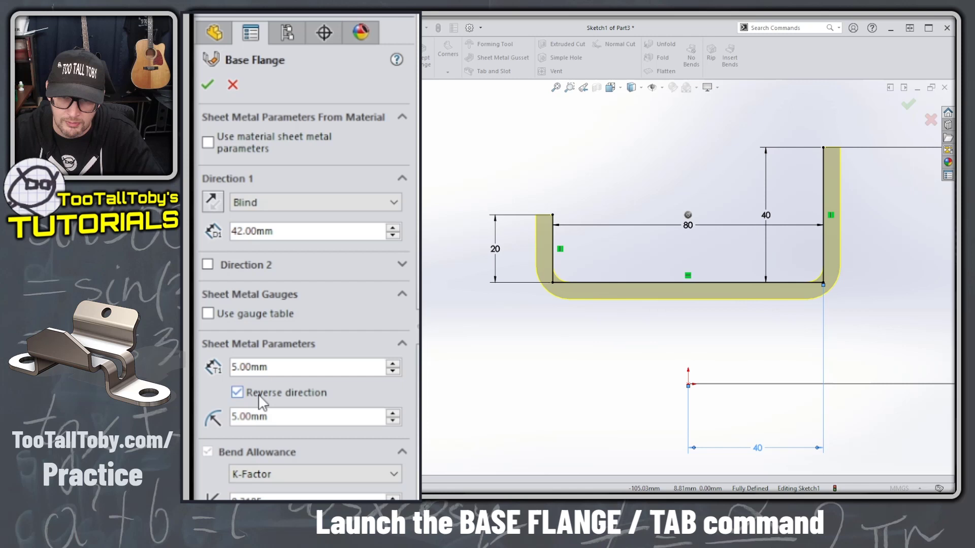
left_click(257, 397)
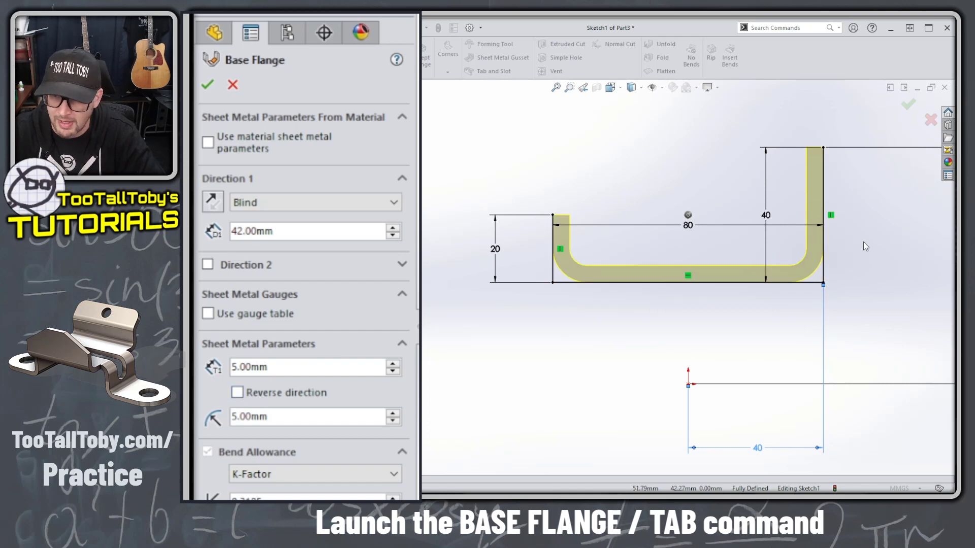
key("ctrl+7")
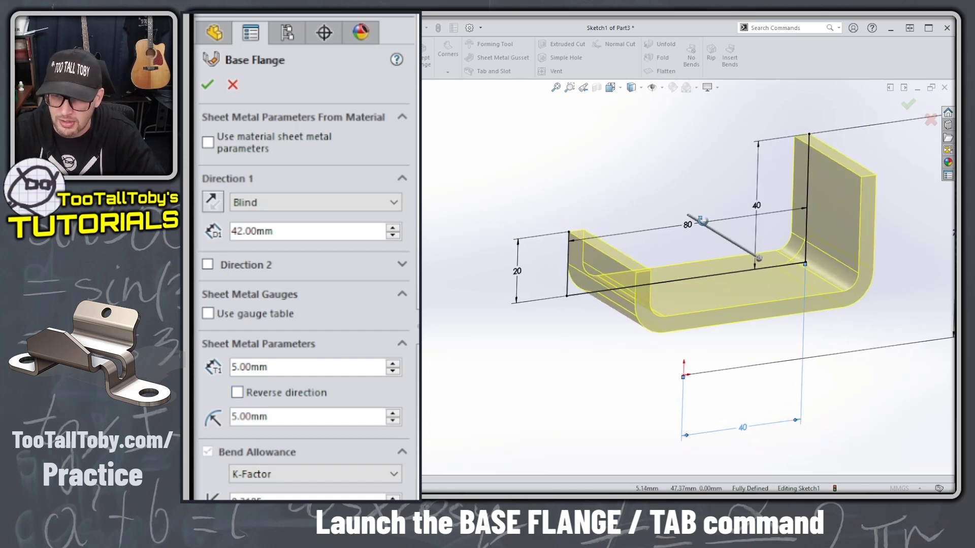
left_click(908, 104)
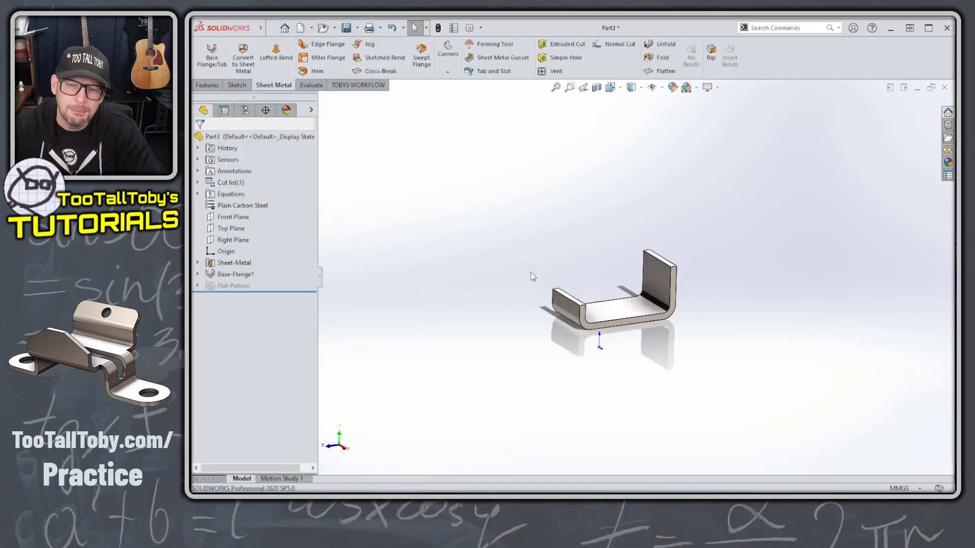
Select the left flange's top edge and open the shortcut bar's Customize dialog, then close it.
left_click(559, 294)
key("s")
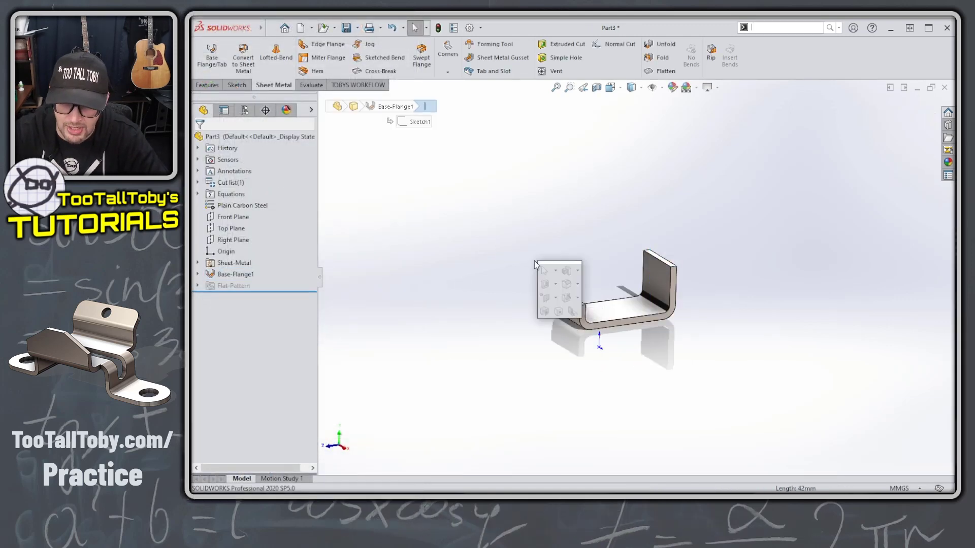
right_click(567, 298)
left_click(595, 303)
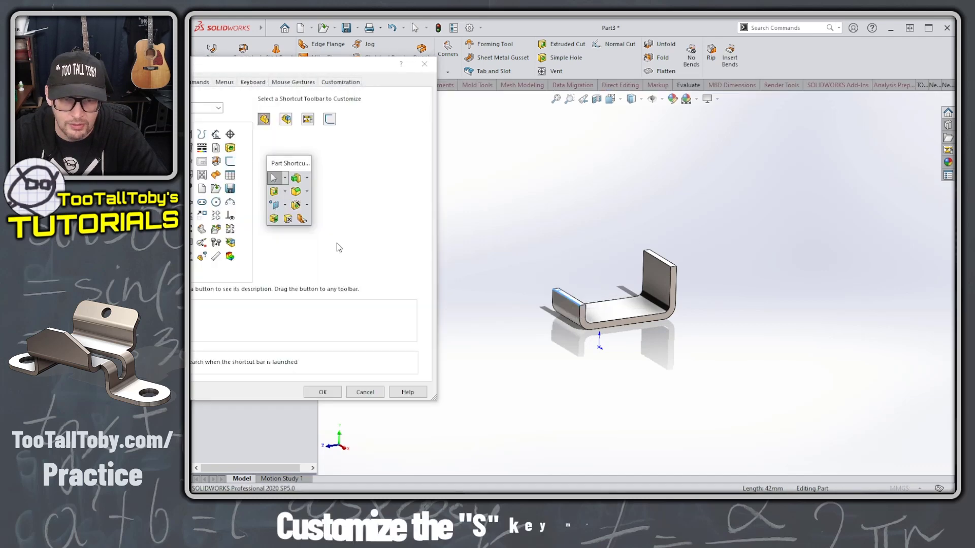
left_click(323, 392)
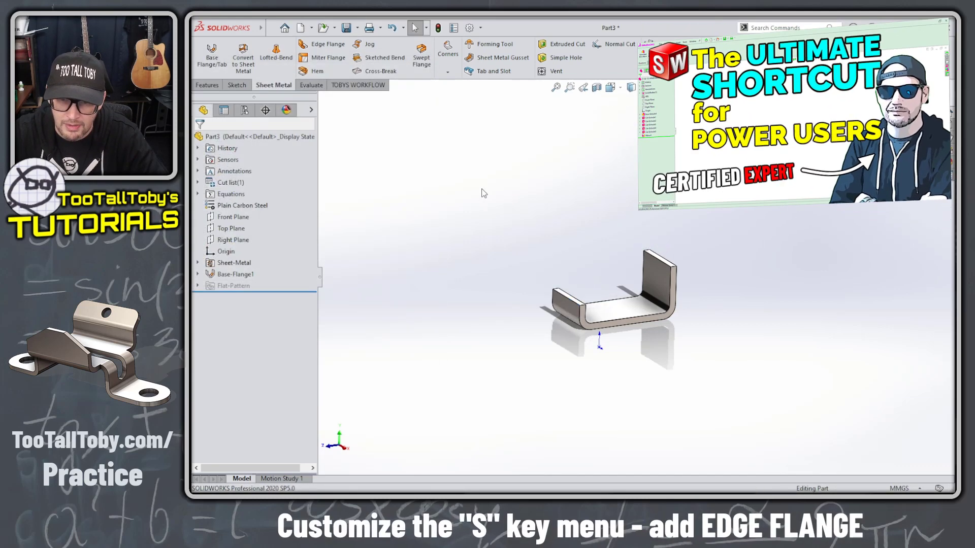
In Customize, choose the Sheet Metal toolbar and drag Edge Flange onto the Part shortcut bar.
key("s")
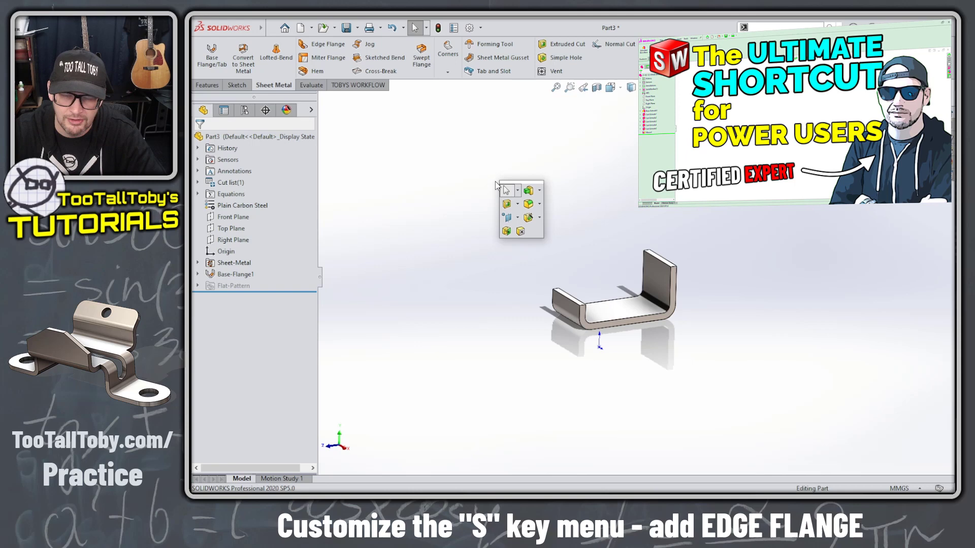
right_click(532, 227)
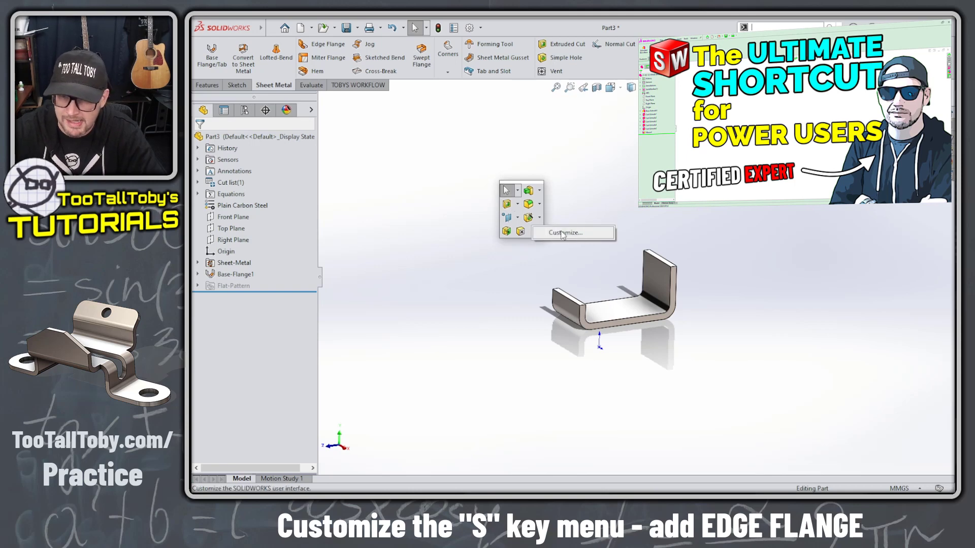
left_click(563, 233)
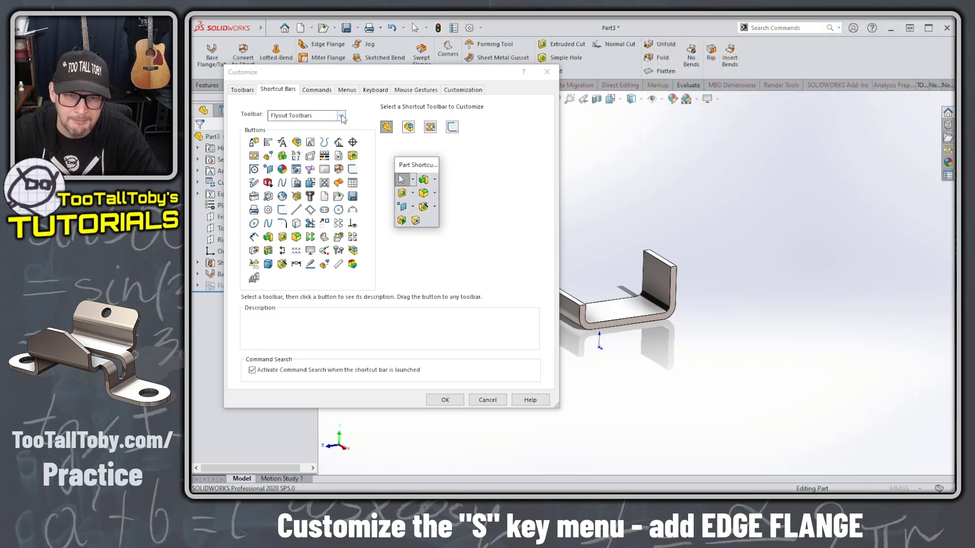
left_click(325, 115)
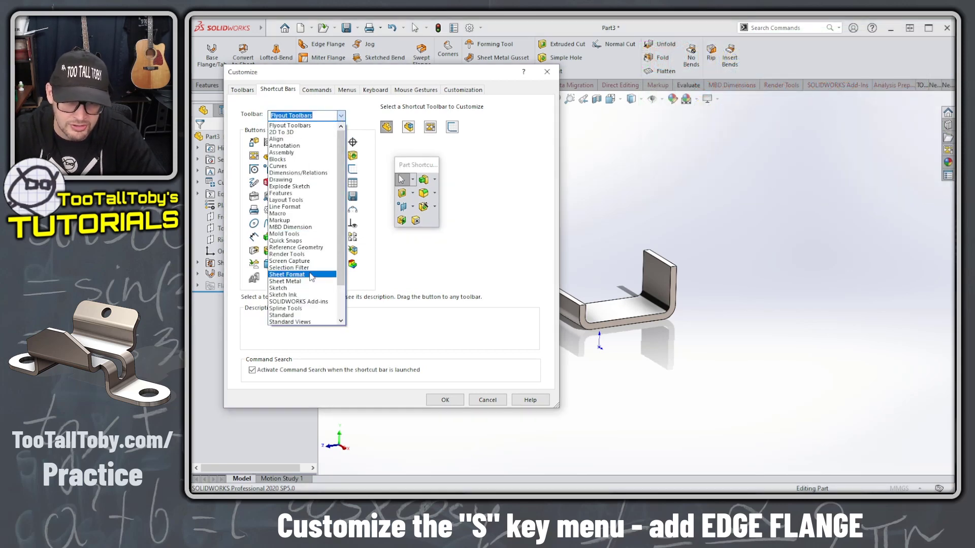
left_click(288, 274)
left_click(338, 119)
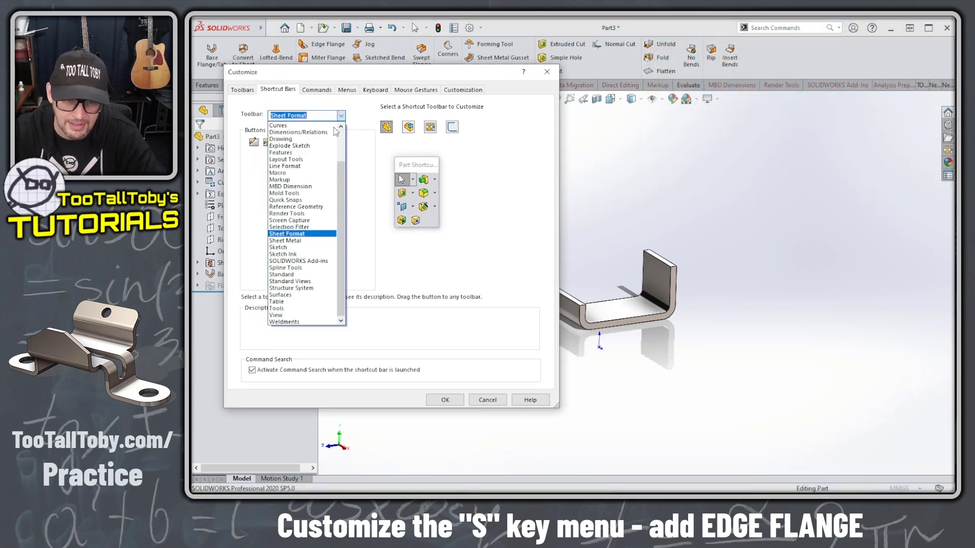
left_click(318, 246)
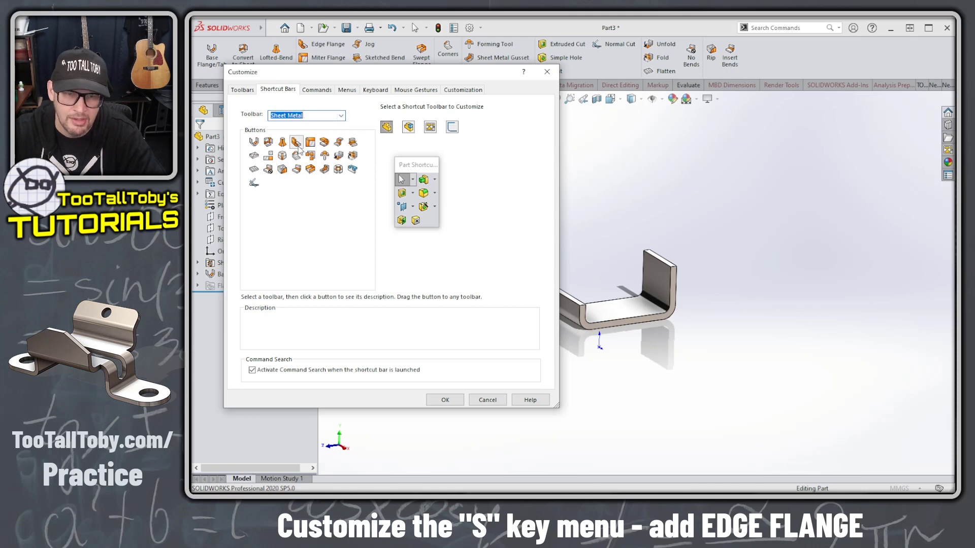
mouse_move(296, 142)
left_mouse_down()
mouse_move(406, 222)
mouse_move(434, 222)
left_mouse_up()
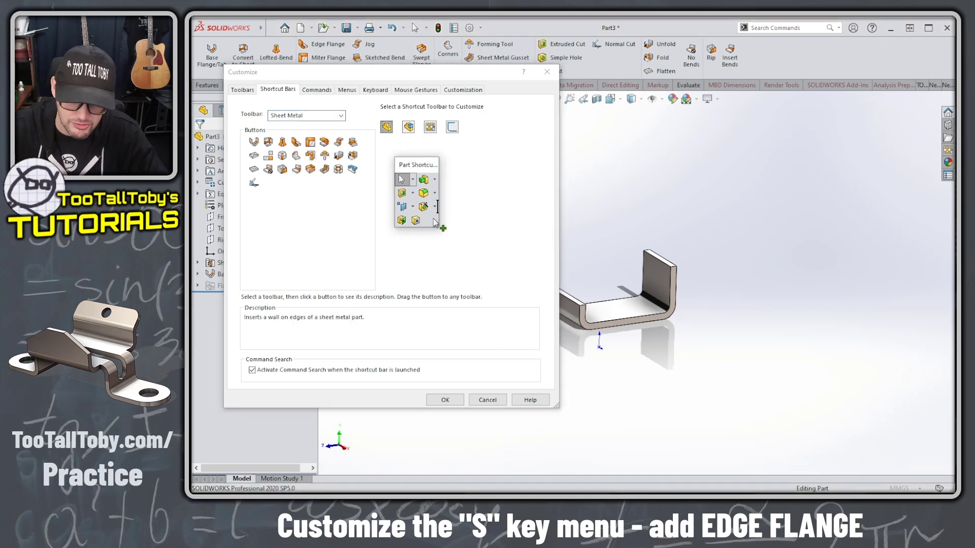
left_click(445, 399)
left_click(208, 85)
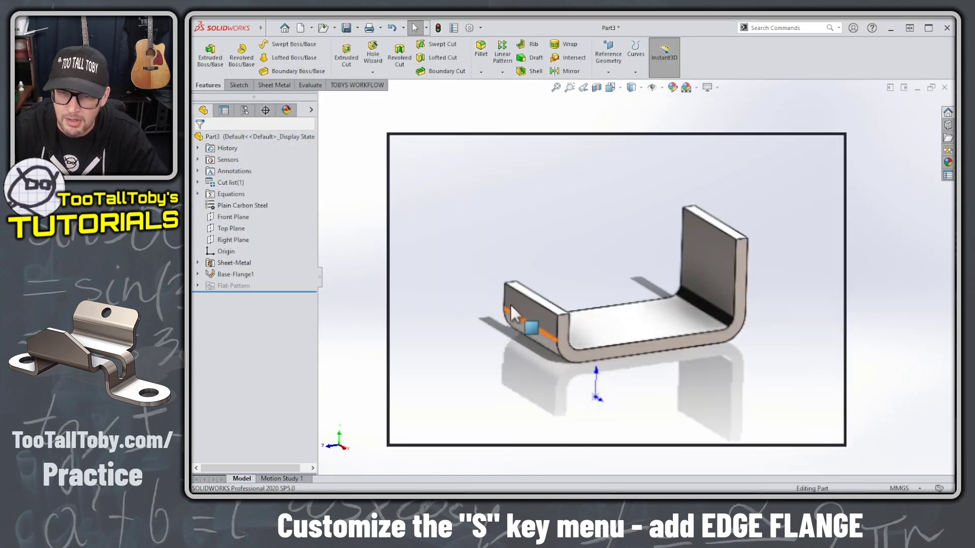
Start an edge flange on the left flange's top edge with a 45° flange angle.
left_click(560, 292)
key("s")
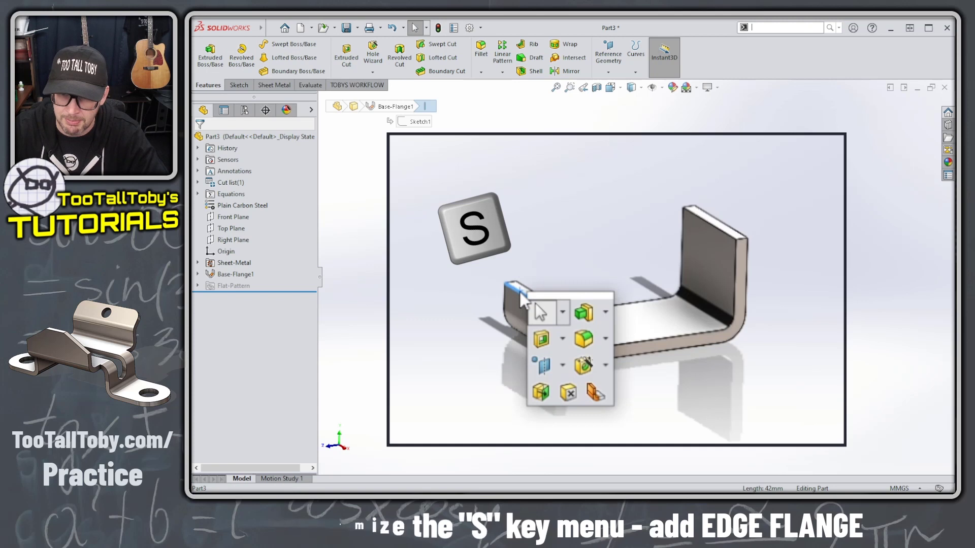
left_click(595, 394)
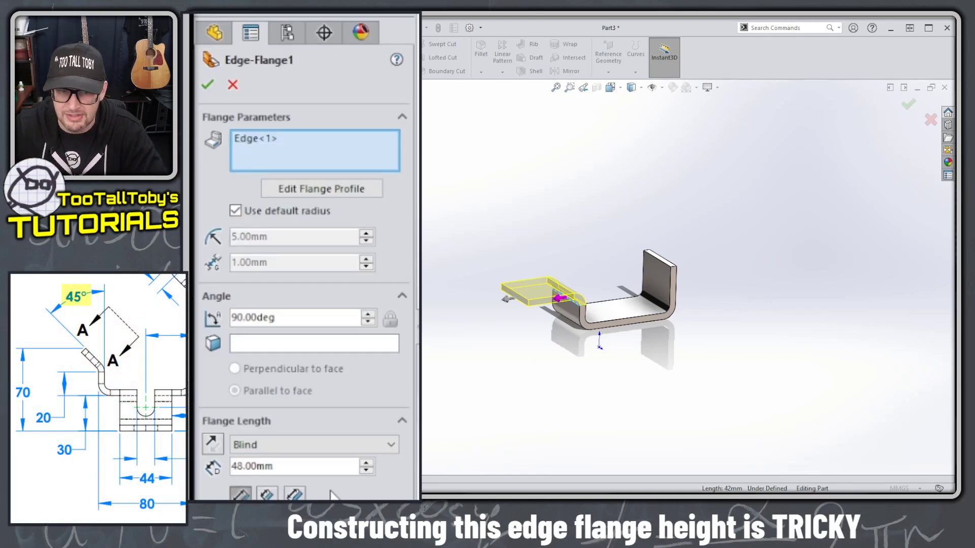
double_click(297, 318)
type("45")
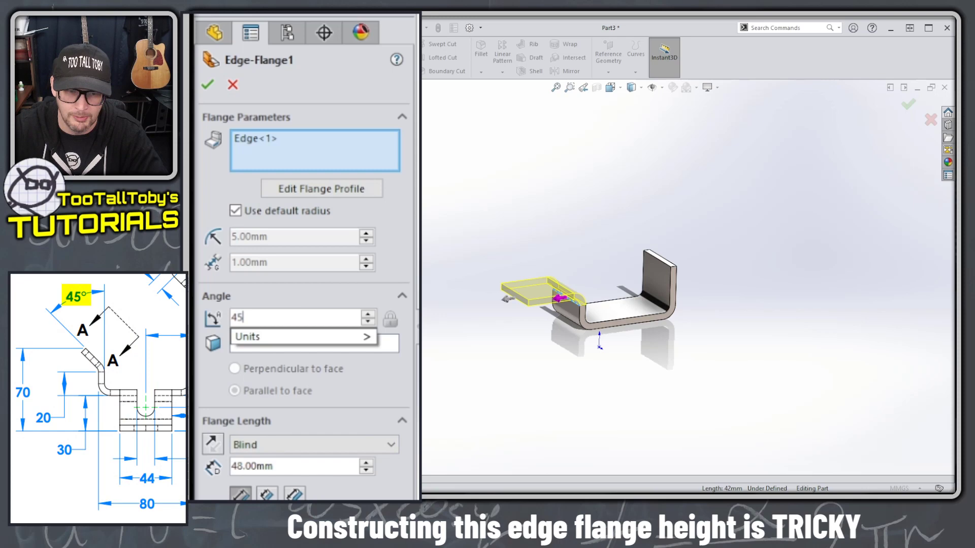
key("Return")
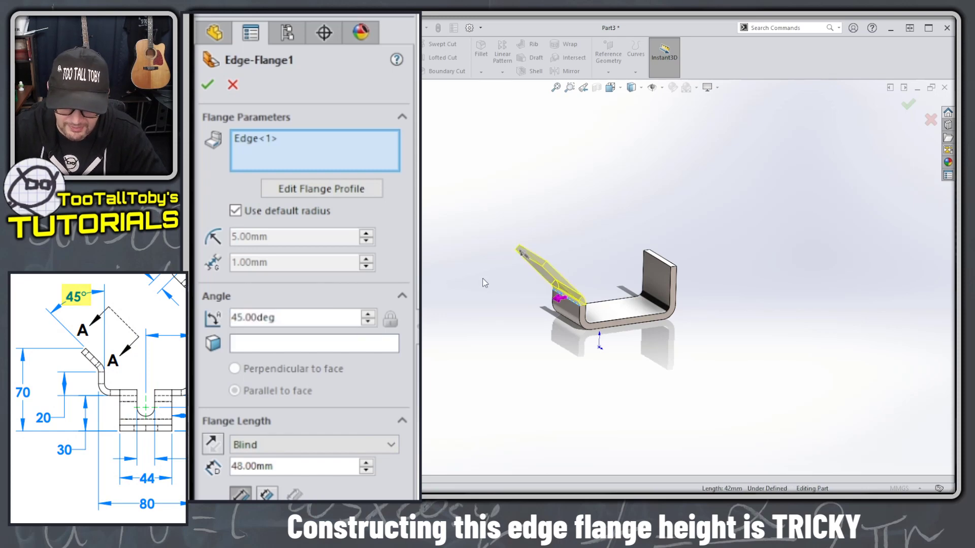
Compare the flange position options on the edge, then return to the original position.
scroll(587, 302, "down", 5)
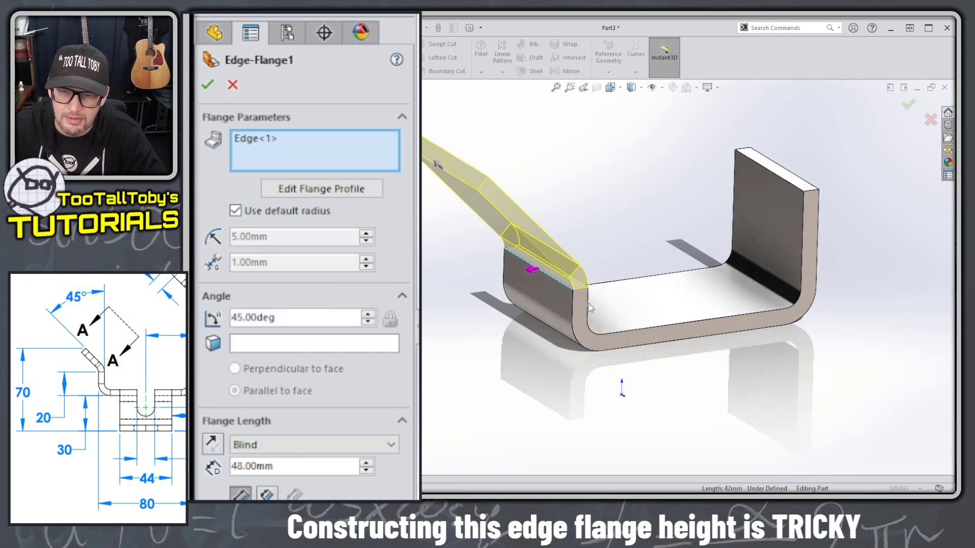
middle_click_drag(578, 295, 578, 309)
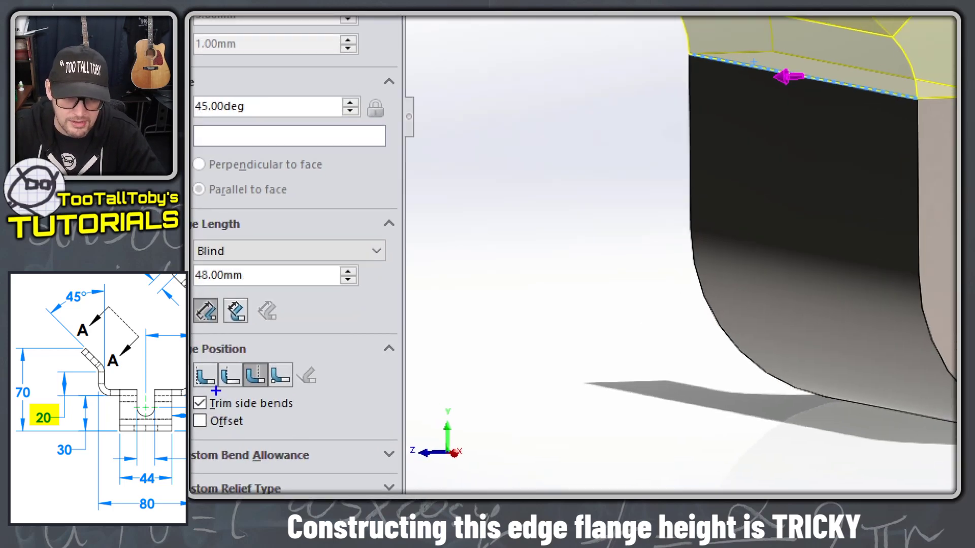
left_click_drag(214, 396, 242, 434)
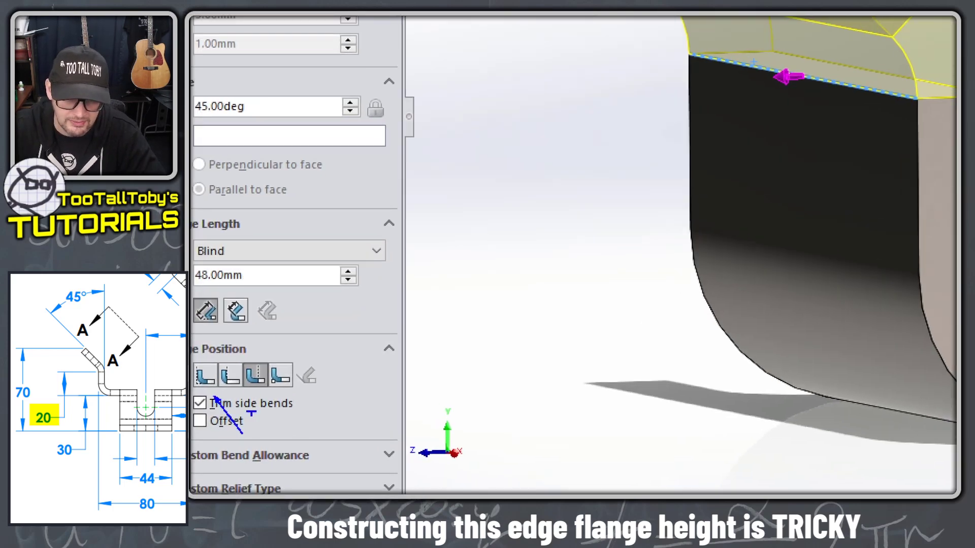
left_click_drag(242, 390, 282, 430)
left_click_drag(272, 393, 309, 425)
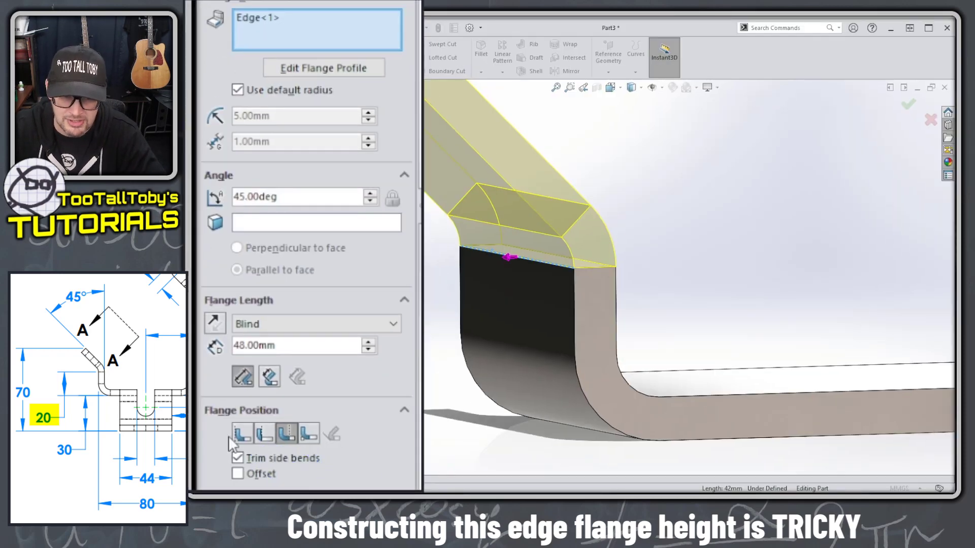
left_click(241, 434)
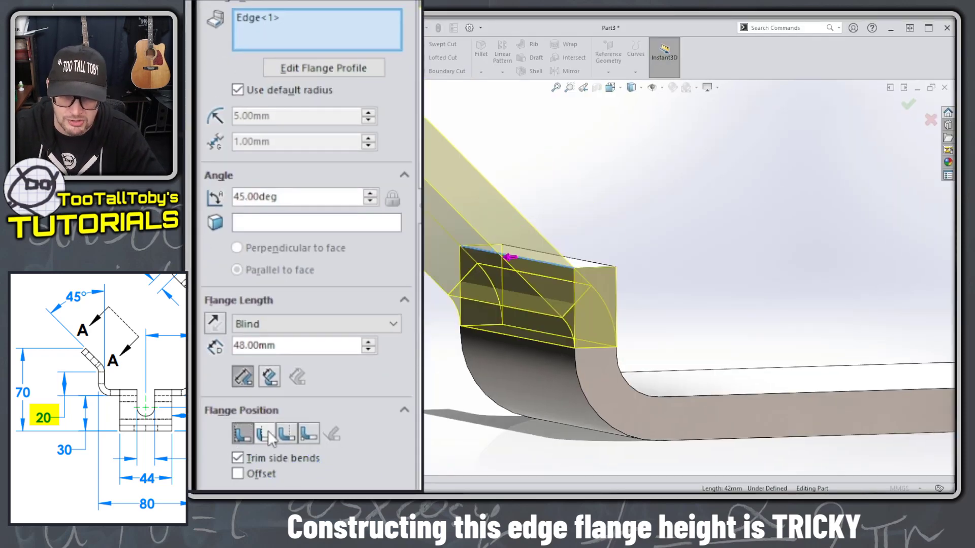
left_click(264, 434)
left_click(286, 435)
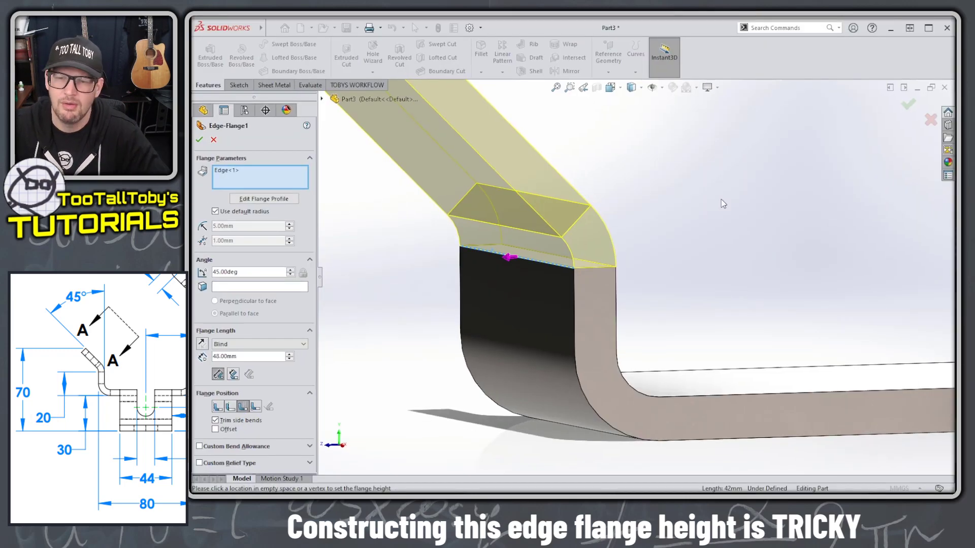
Keep the Blind length condition, set the flange length to 60 mm, and accept the flange.
scroll(497, 199, "up", 6)
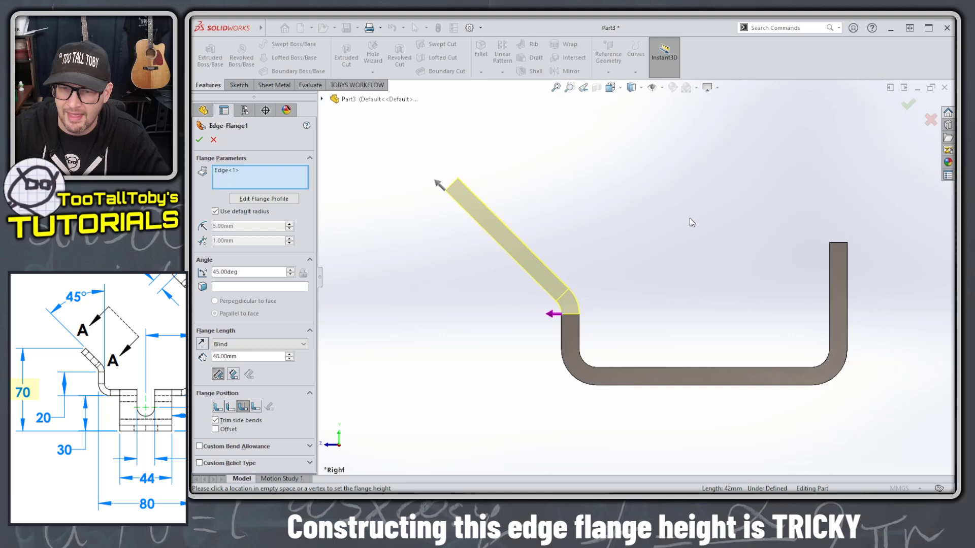
scroll(847, 252, "up", 2)
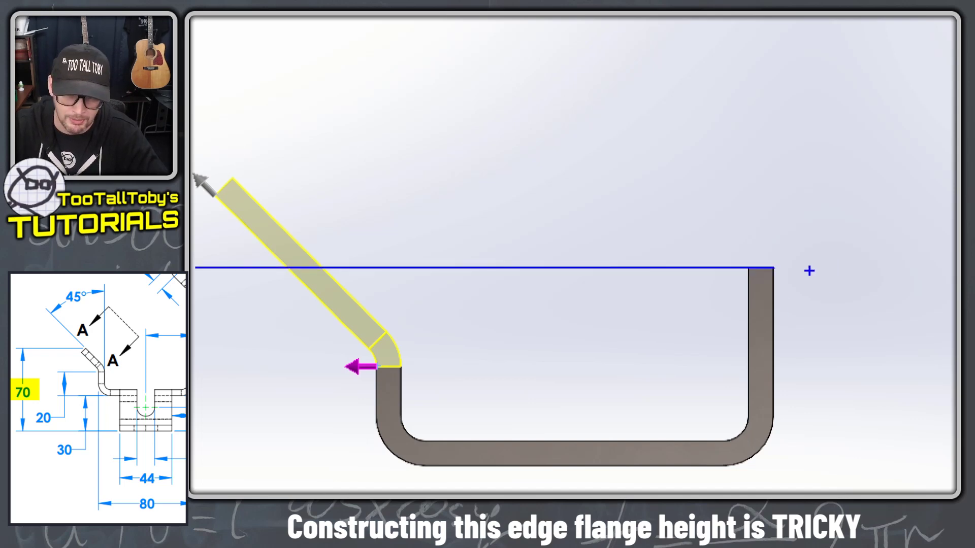
left_click_drag(843, 308, 822, 448)
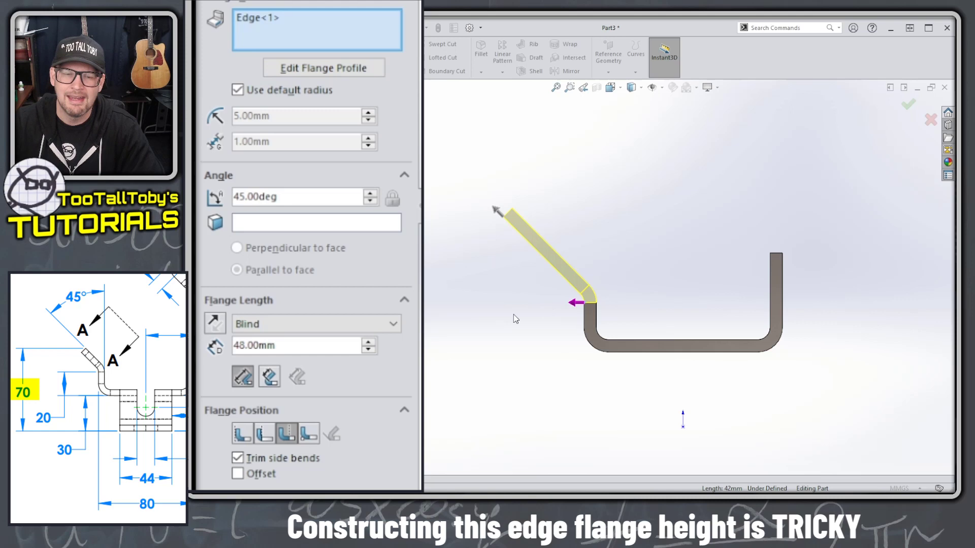
left_click(322, 325)
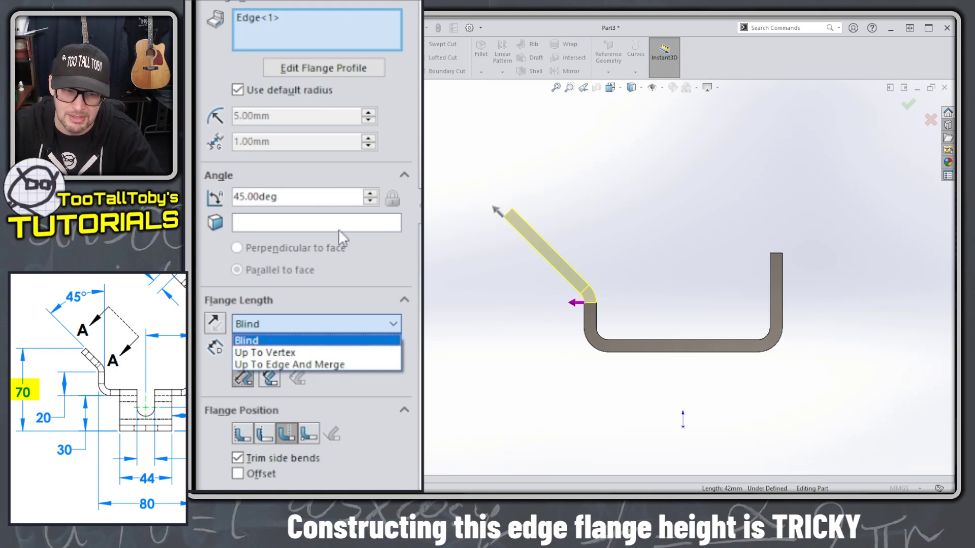
left_click(330, 306)
left_click_drag(301, 348, 200, 338)
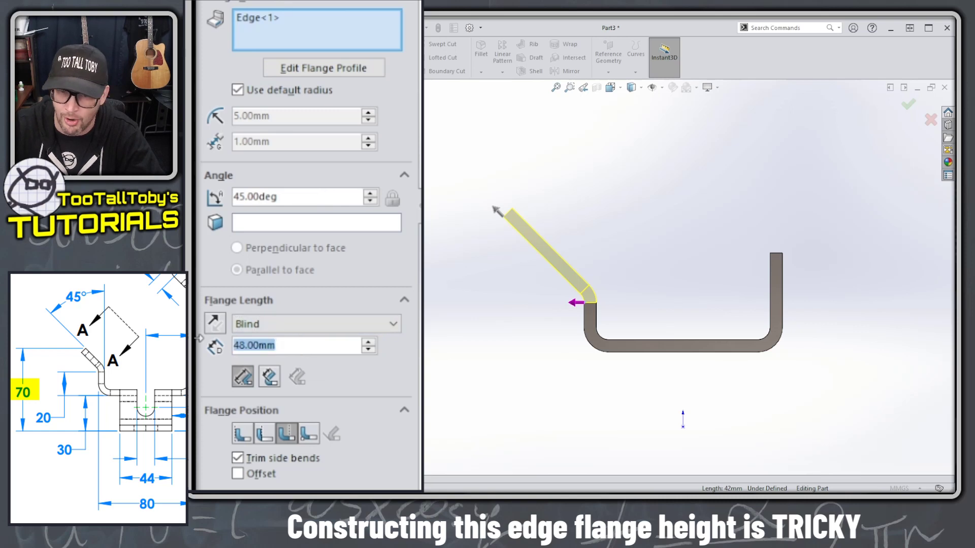
type("60")
key("Return")
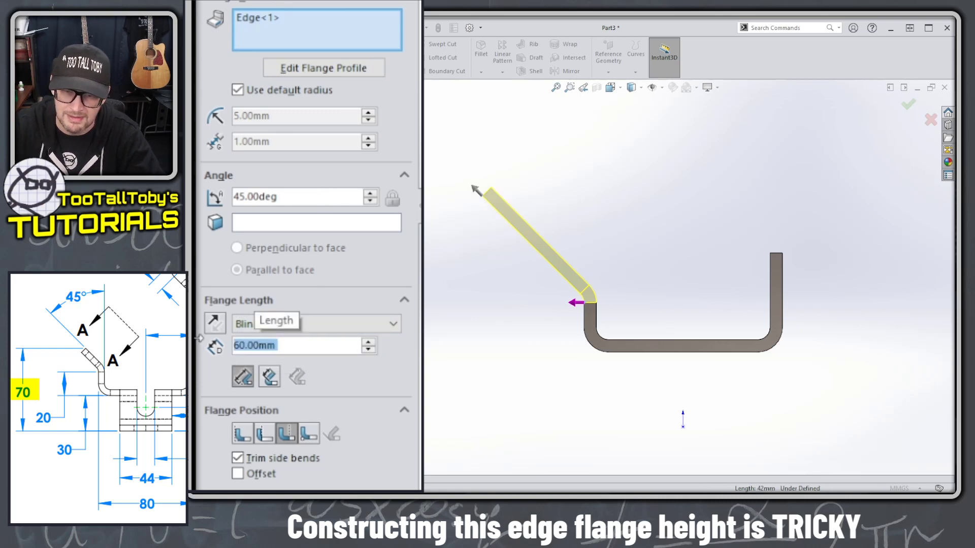
key("Return")
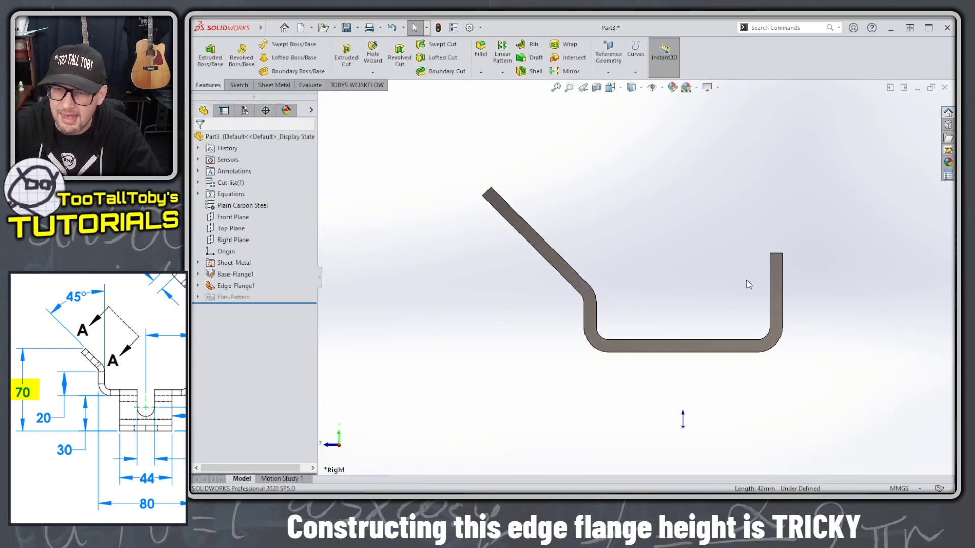
Sketch a horizontal line on the right flange's face, from its top corner past the angled flange.
left_click(777, 282)
left_click(825, 243)
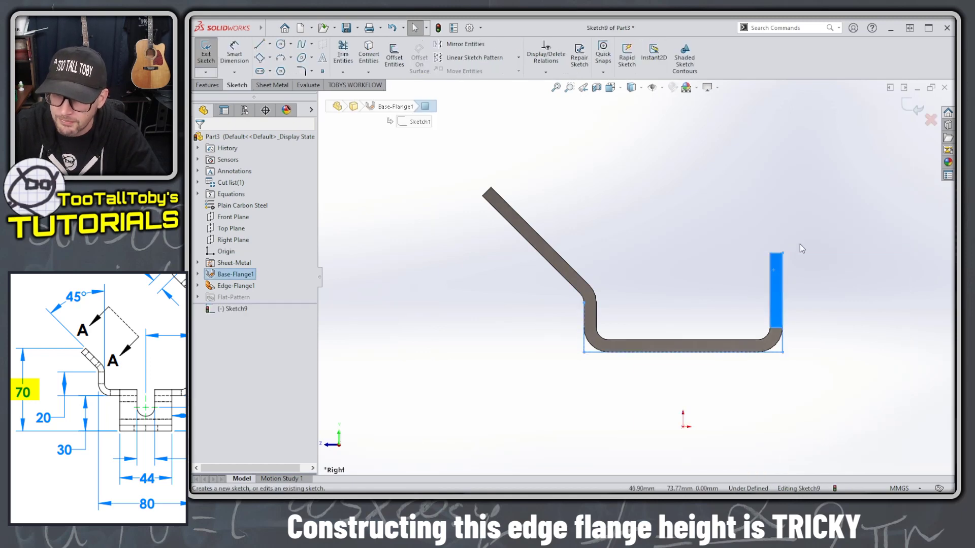
key("s")
left_click(813, 256)
left_click(782, 254)
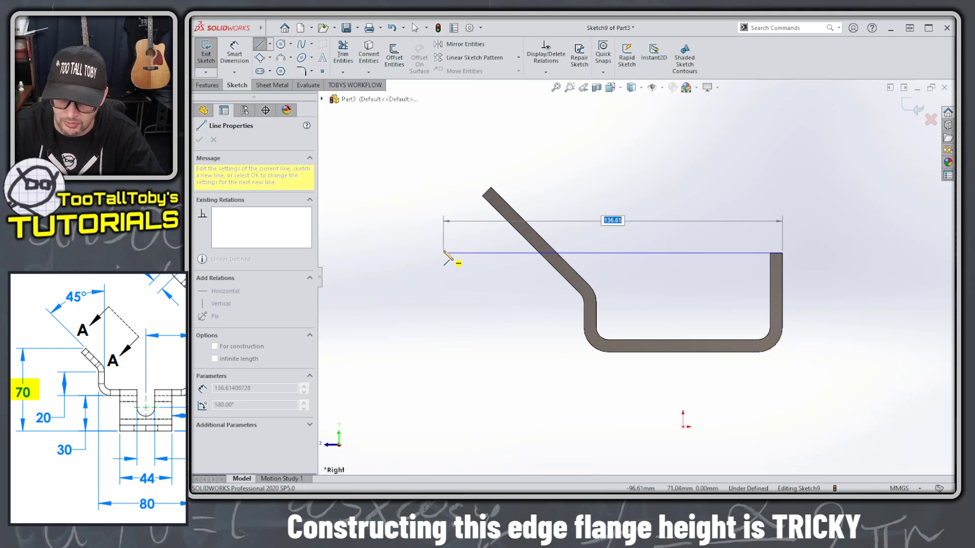
left_click(443, 253)
key("Escape")
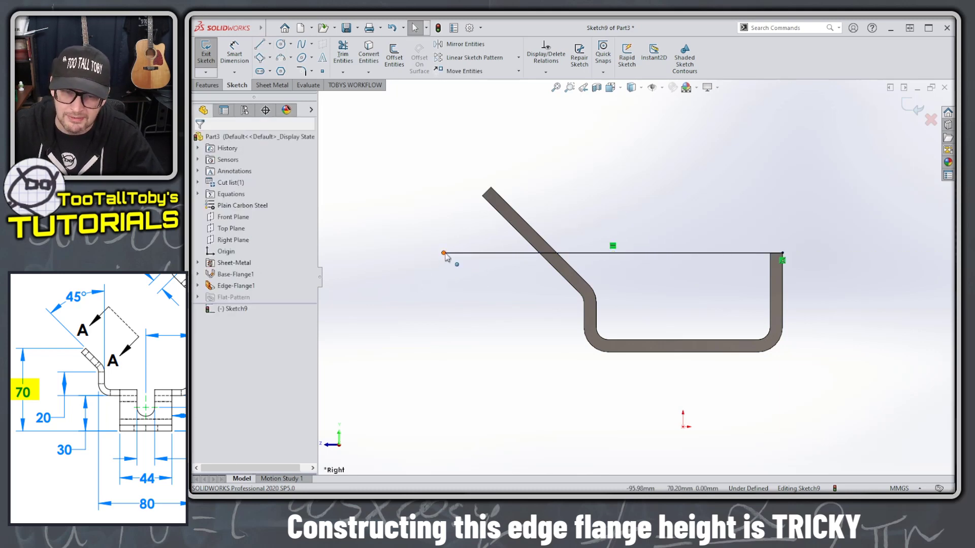
Make the line's left endpoint coincident with the angled flange edge.
left_click(444, 254)
left_click(567, 264, "ctrl")
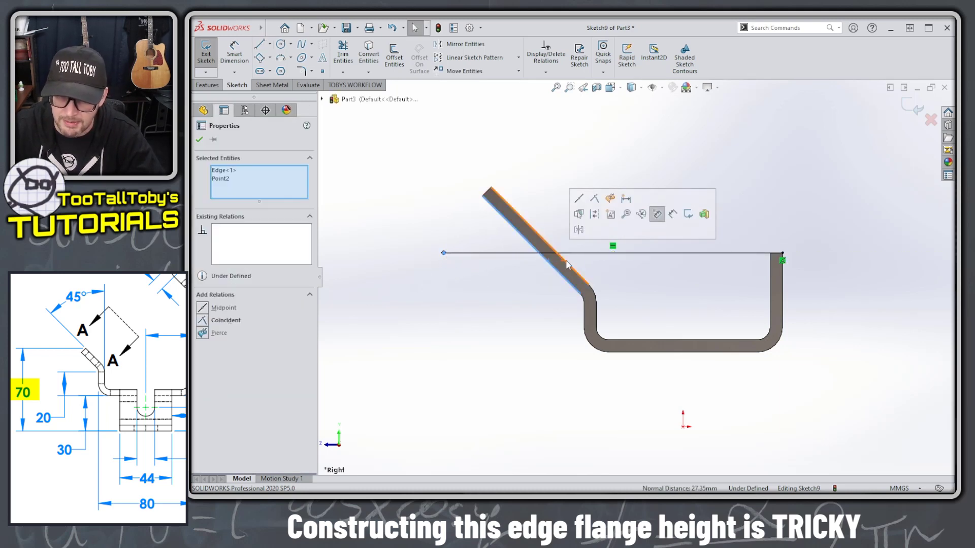
left_click(595, 199)
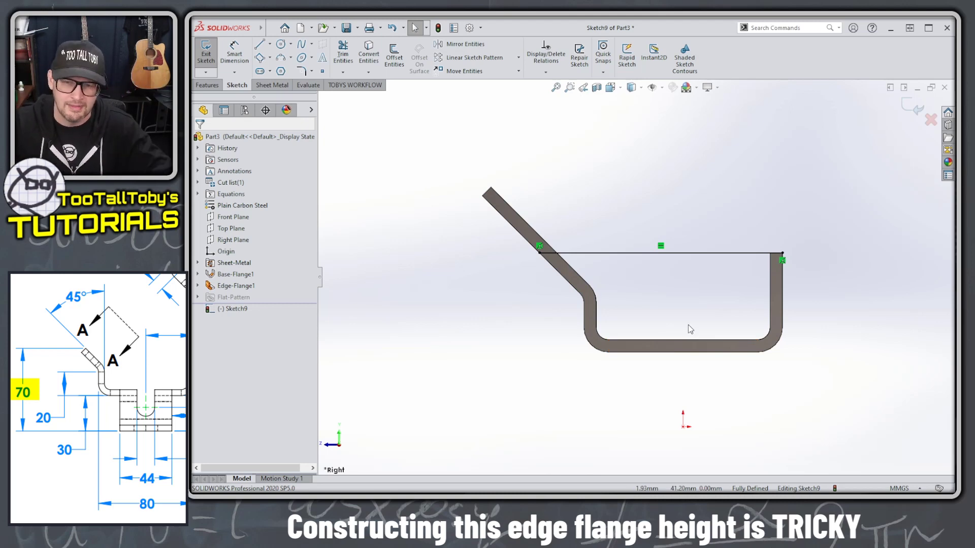
Check the shortcut toolbar customization without changes, then start an Extruded Cut from the sketch.
key("s")
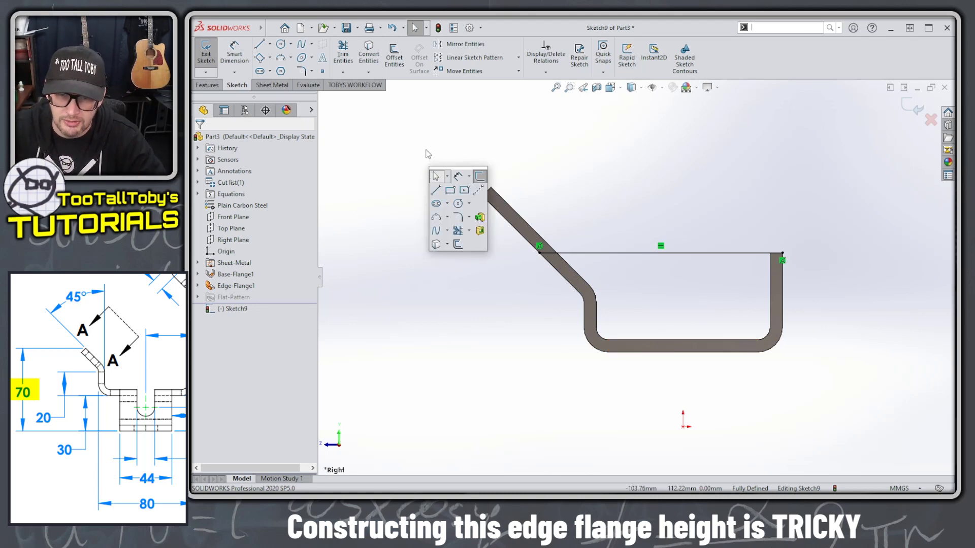
right_click(479, 242)
left_click(528, 256)
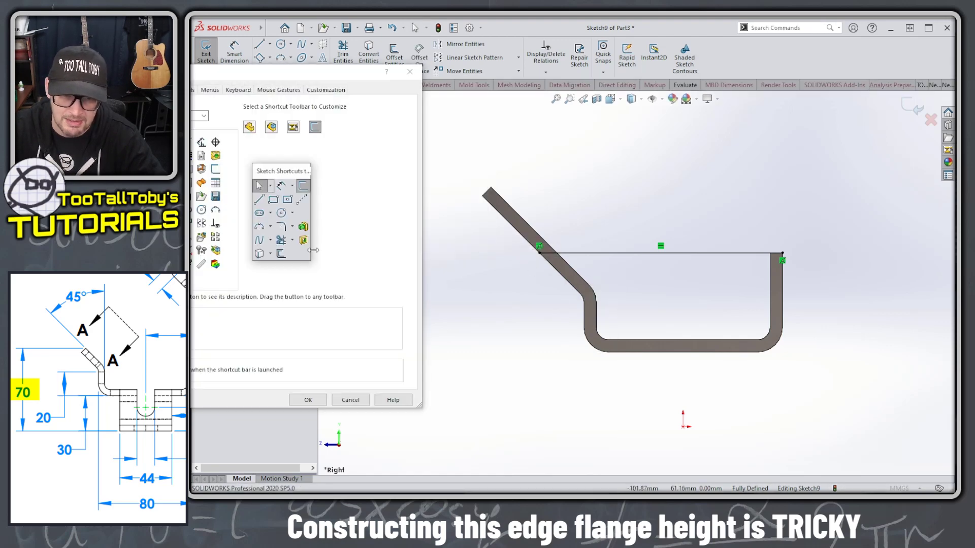
left_click(345, 392)
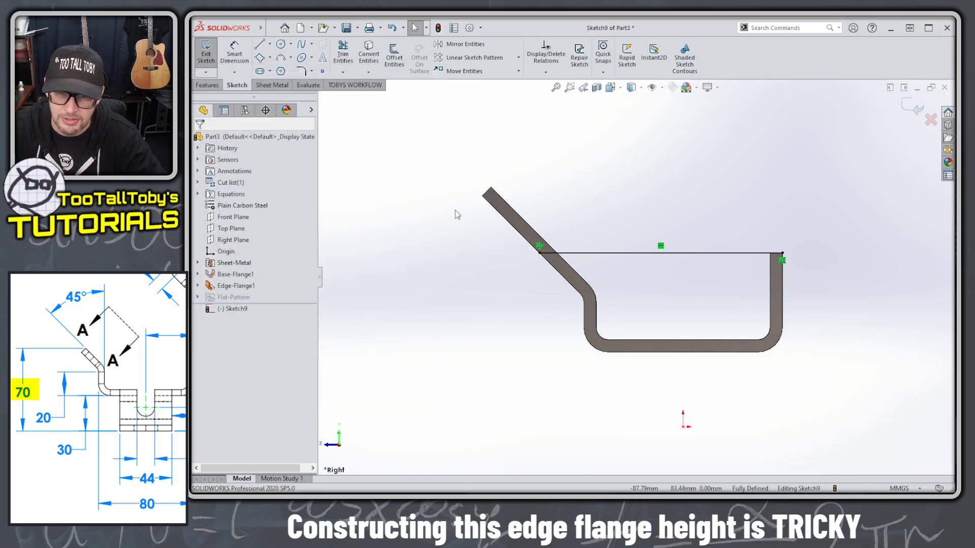
key("s")
left_click(496, 239)
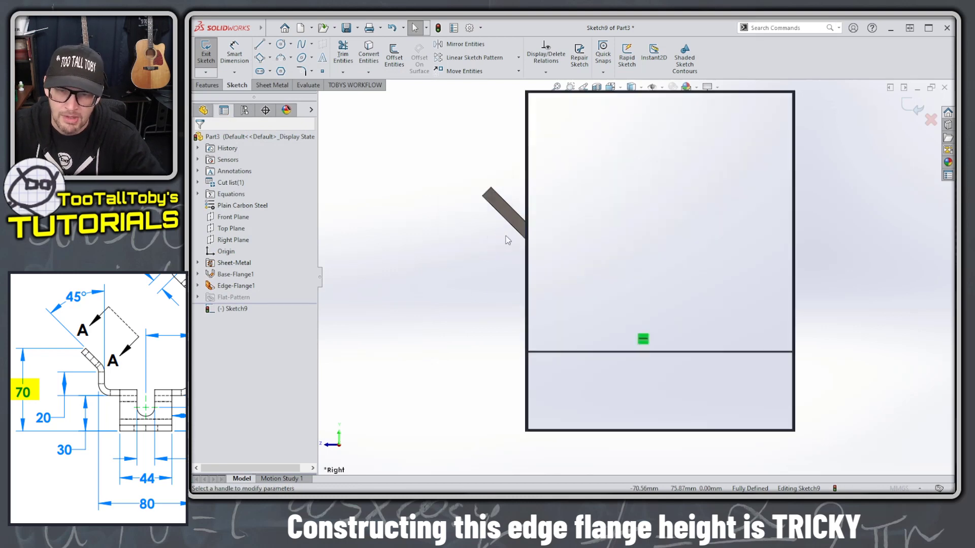
Cut Through All in both directions with the side flipped, trimming the legs level with the line.
right_click(552, 130)
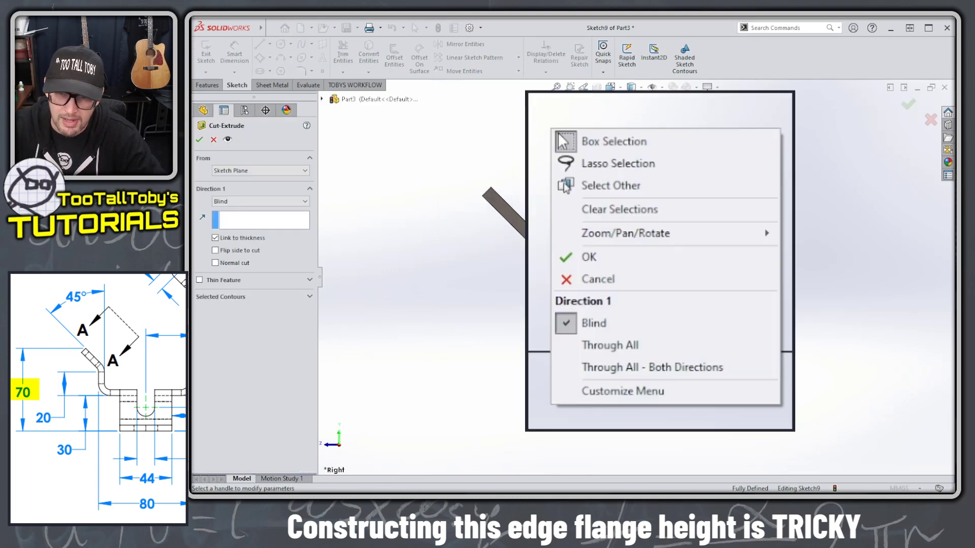
left_click(628, 367)
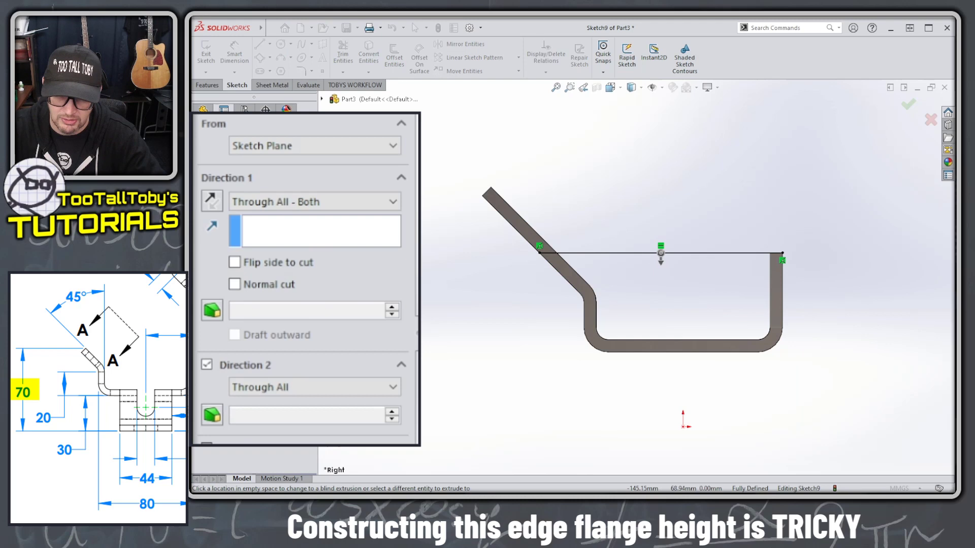
left_click(264, 263)
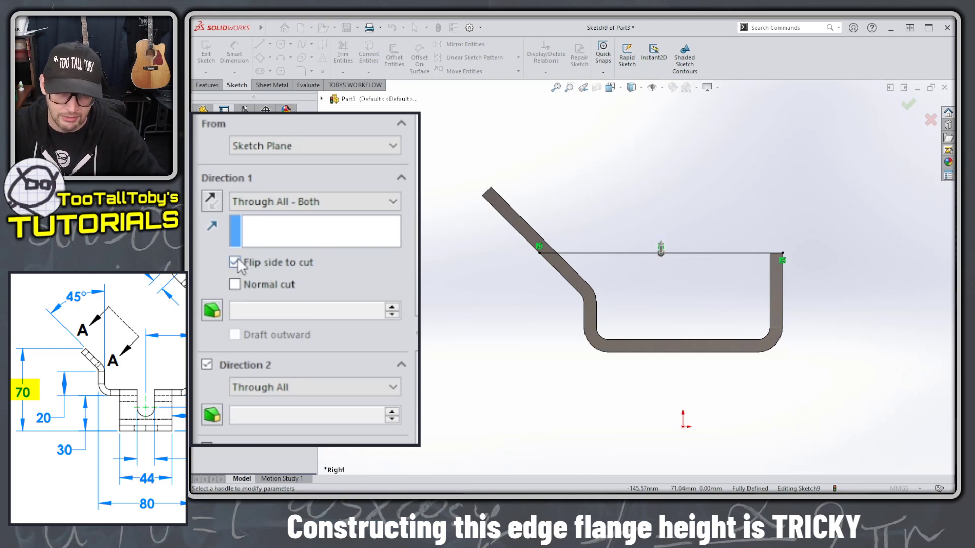
left_click(202, 123)
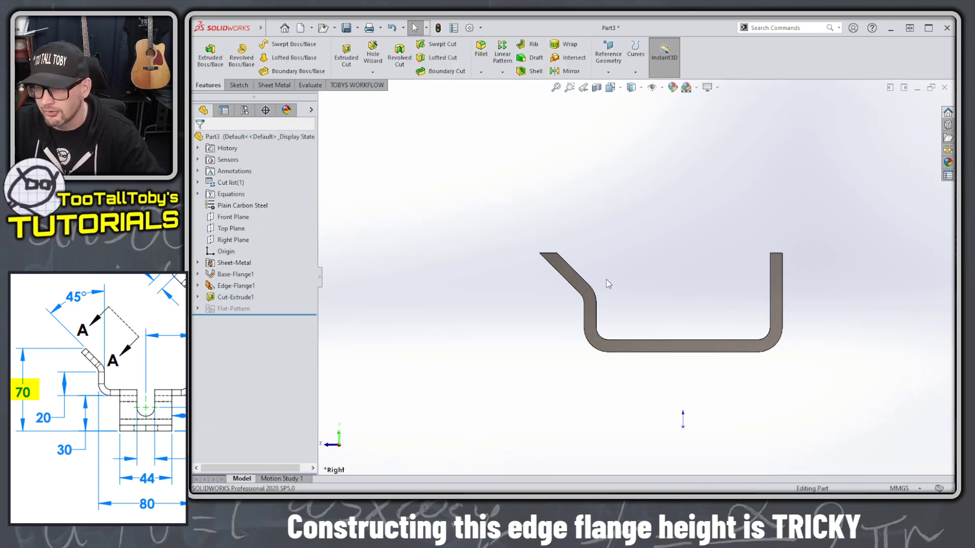
scroll(607, 281, "down", 5)
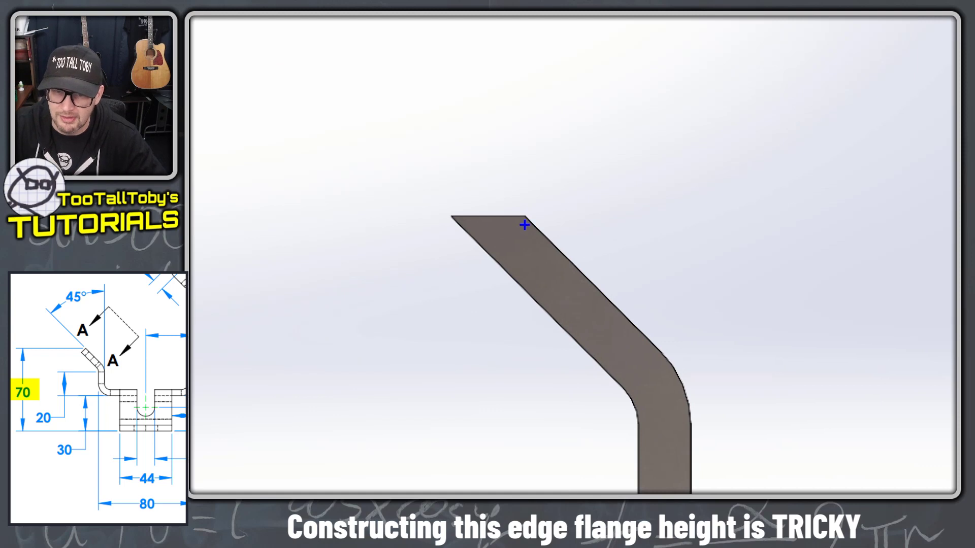
left_click(529, 217)
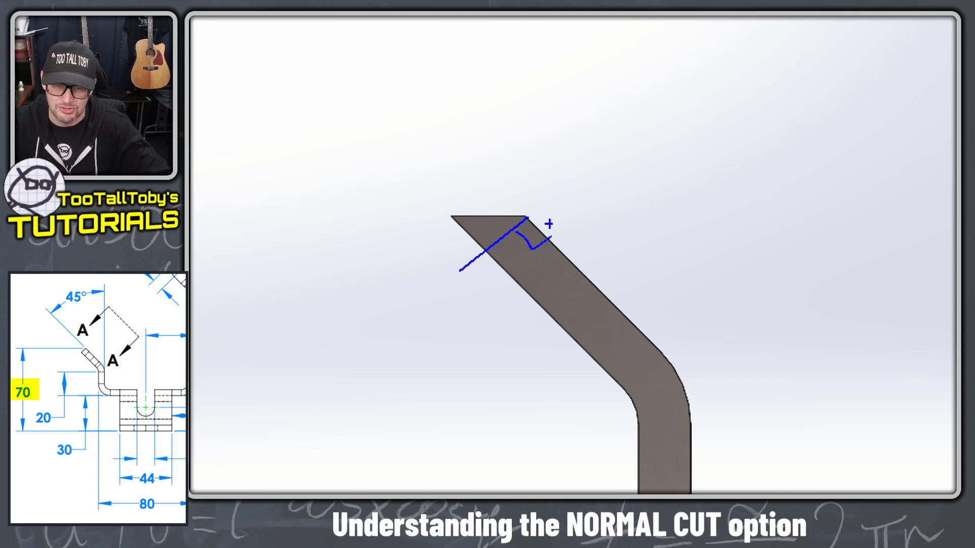
Edit Cut-Extrude1 to use a Normal cut.
key("Escape")
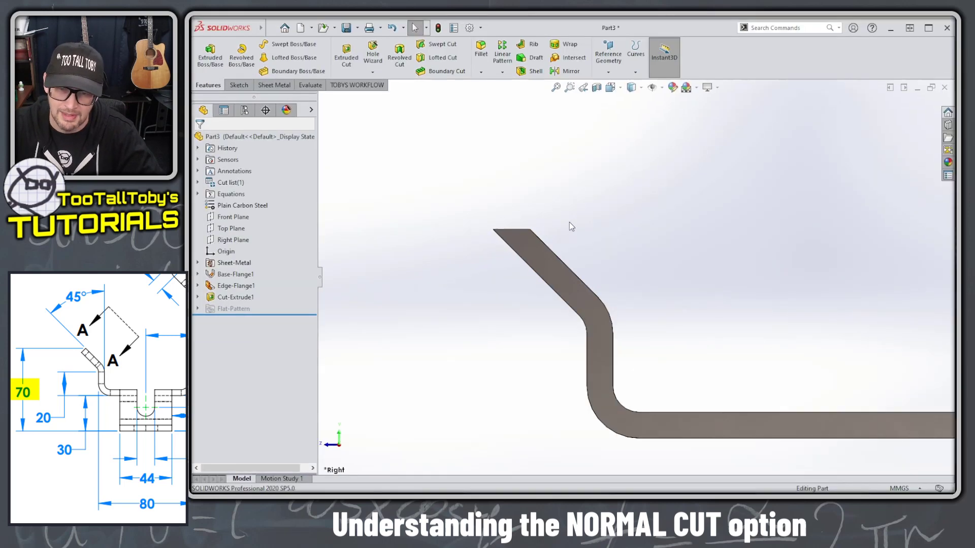
key("z")
key("z")
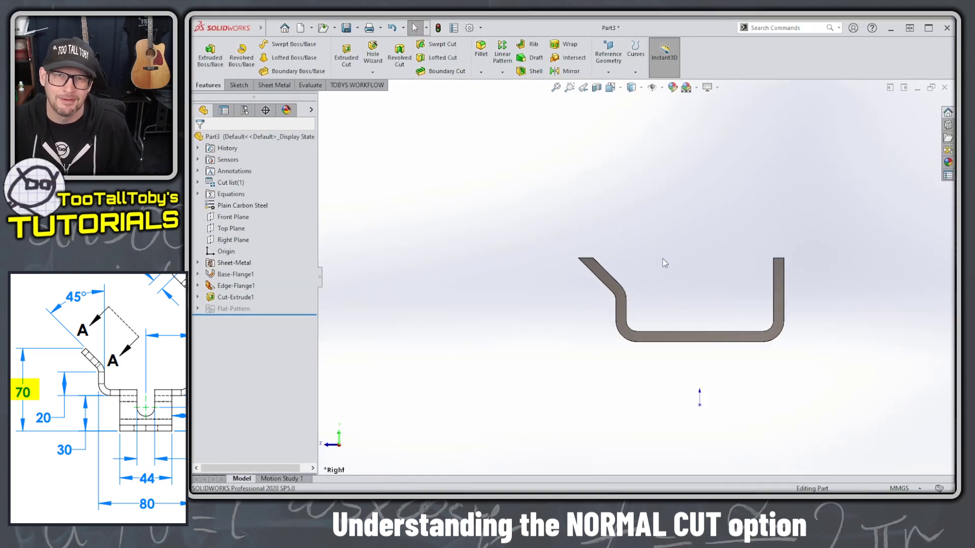
middle_click_drag(666, 263, 648, 250)
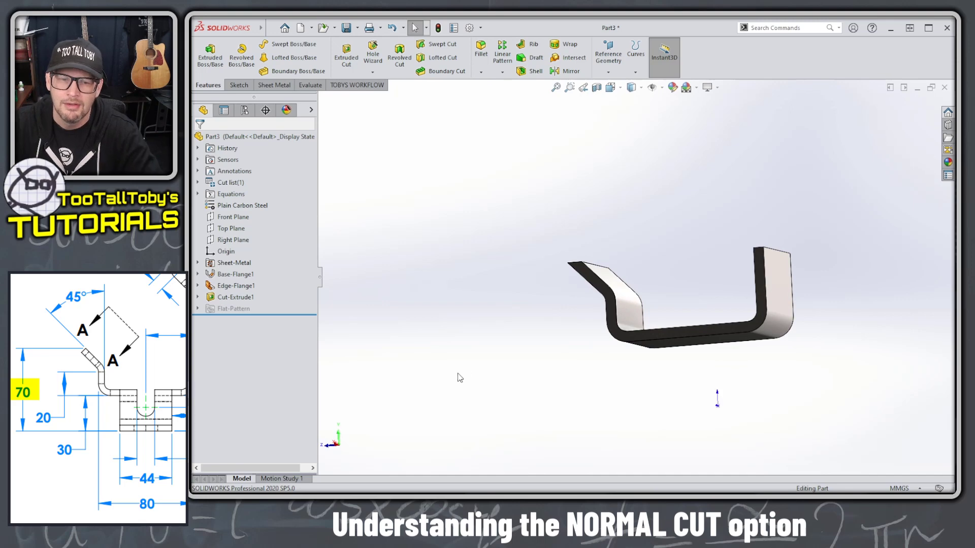
right_click(238, 297)
left_click(240, 270)
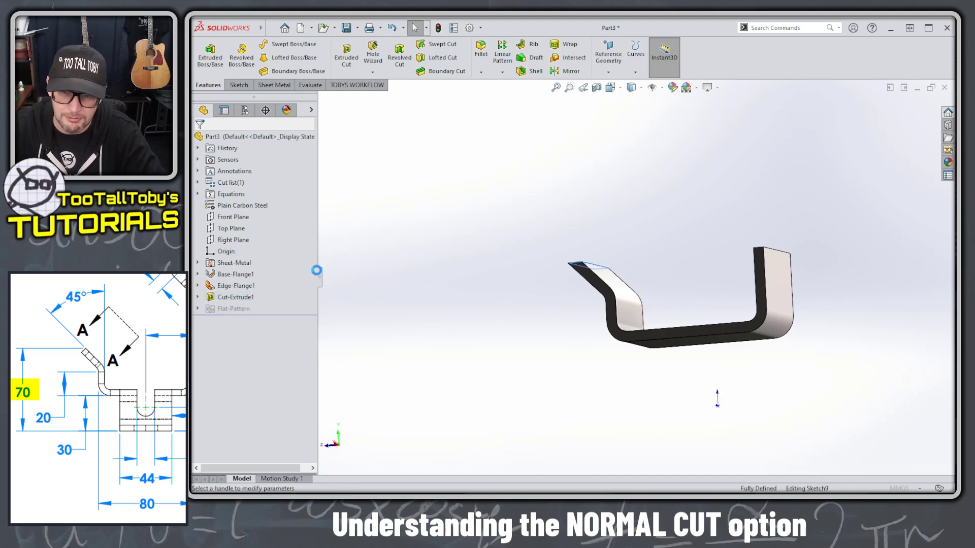
left_click(238, 251)
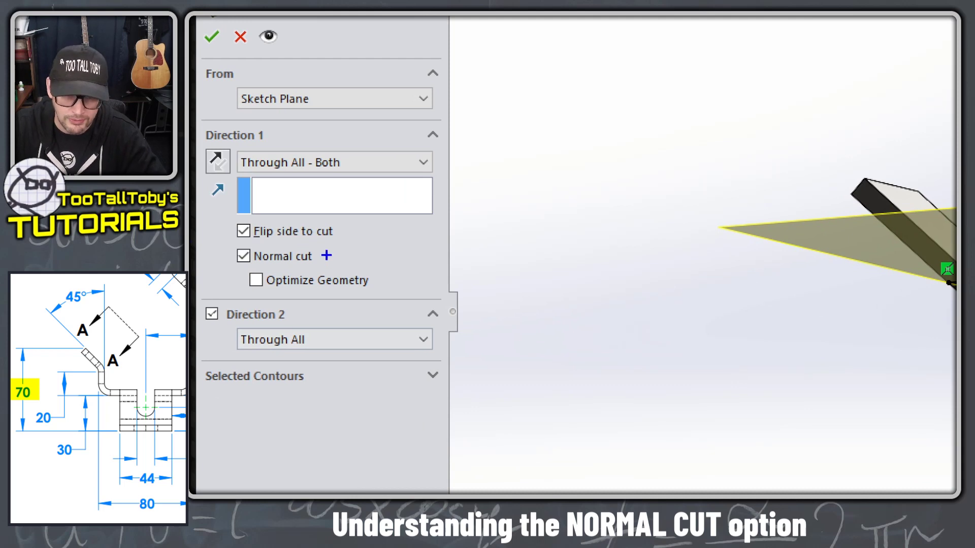
left_click_drag(326, 256, 334, 238)
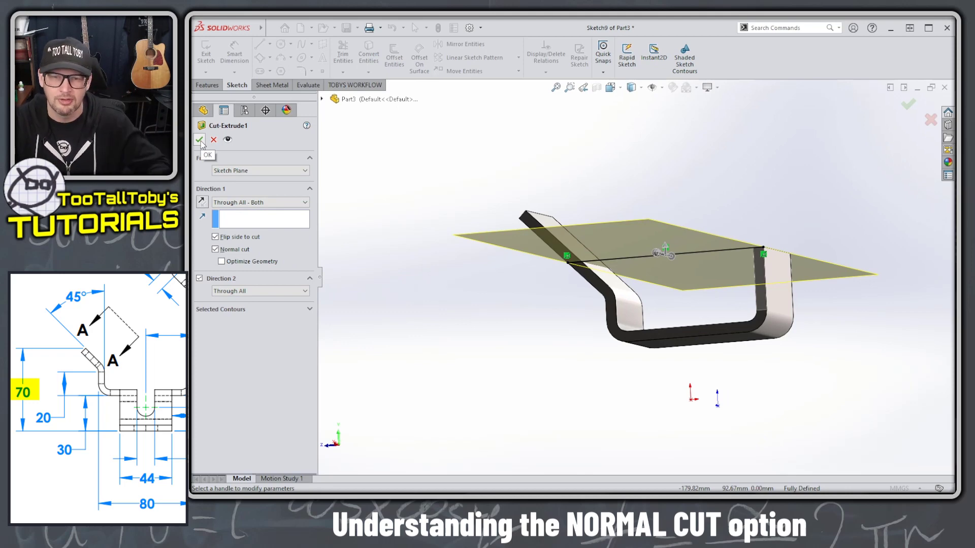
left_click(200, 140)
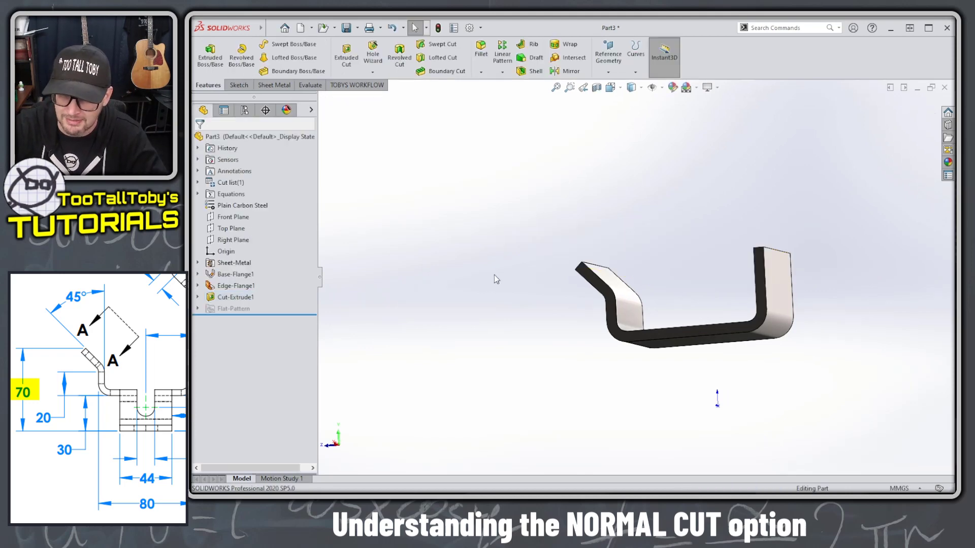
Inspect the trimmed bracket in Front, Right and isometric views.
key("ctrl+1")
key("ctrl+4")
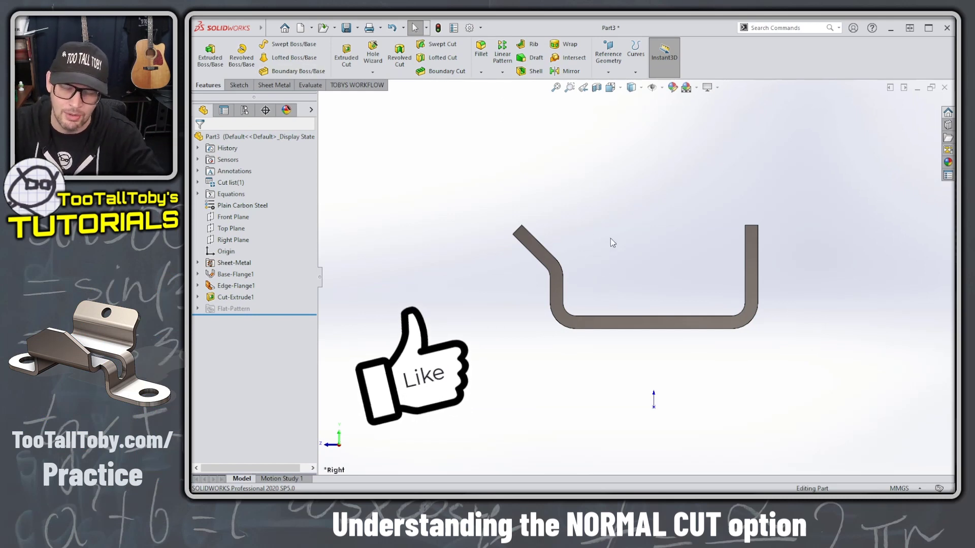
key("ctrl+7")
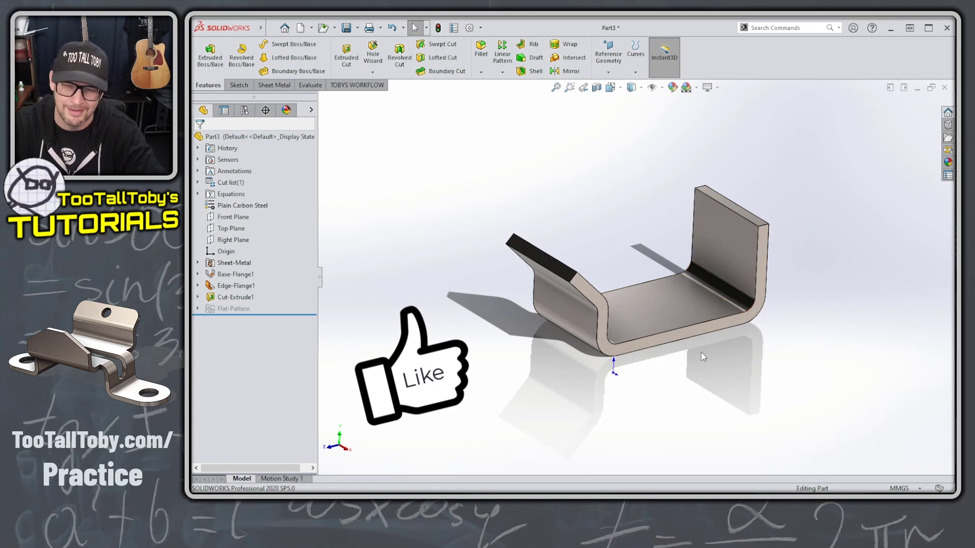
middle_click_drag(705, 357, 696, 328)
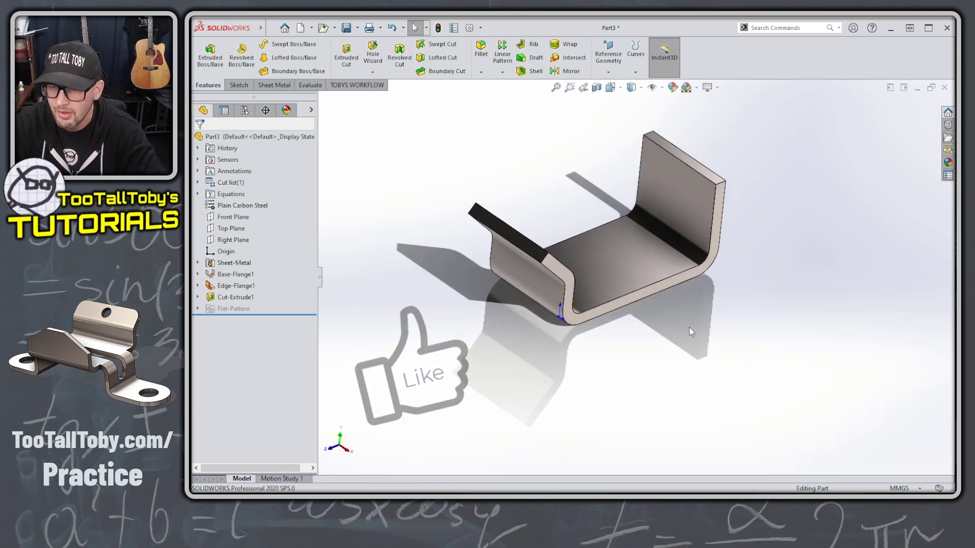
Start an edge flange on the base's bottom edge and drag its profile sides narrower.
left_click(632, 293)
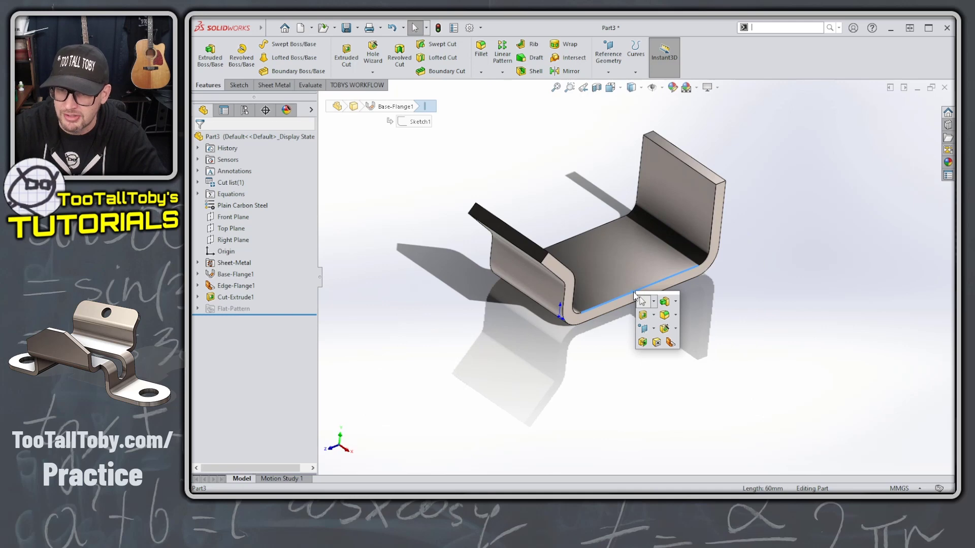
left_click(661, 343)
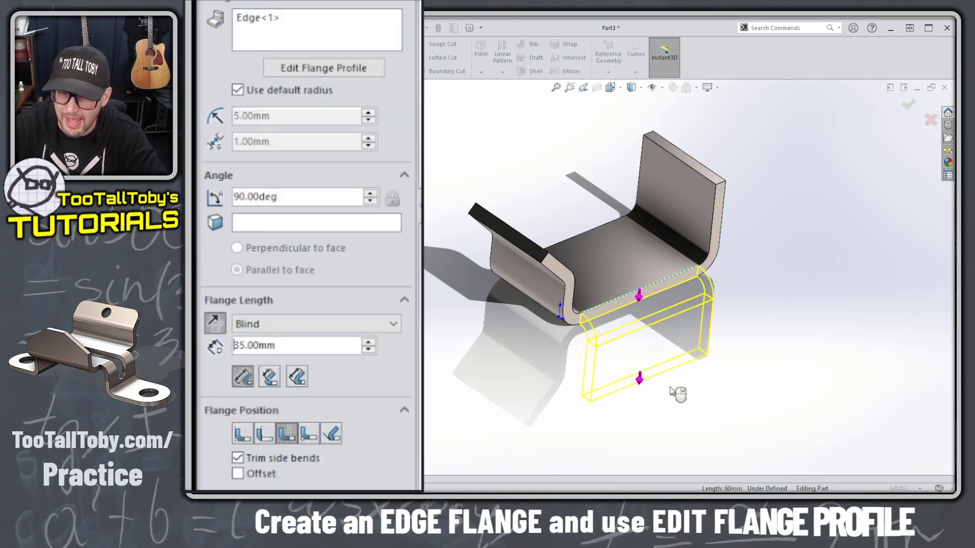
mouse_move(572, 380)
middle_mouse_down()
mouse_move(604, 391)
mouse_move(621, 385)
middle_mouse_up()
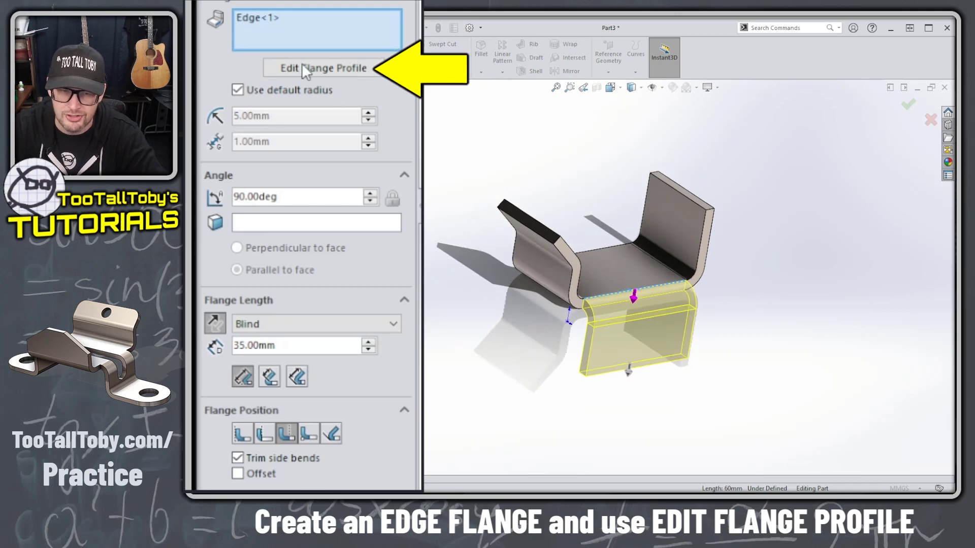
left_click(320, 71)
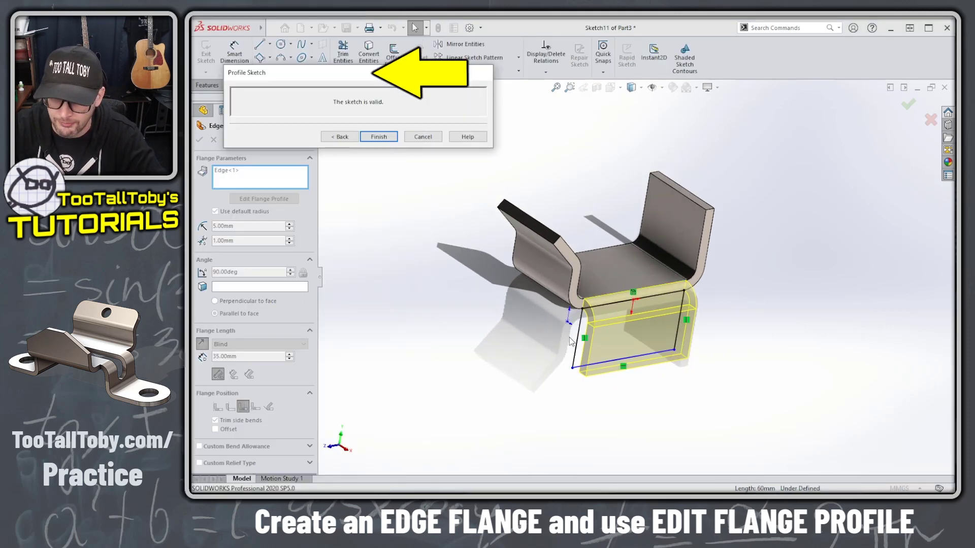
left_click_drag(576, 342, 609, 338)
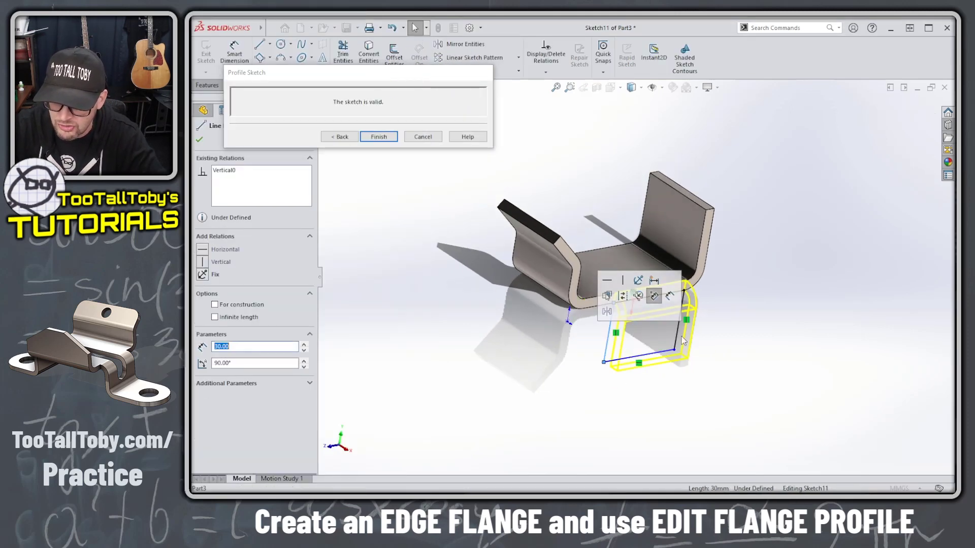
mouse_move(674, 336)
left_mouse_down()
mouse_move(658, 342)
mouse_move(655, 334)
mouse_move(681, 332)
left_mouse_up()
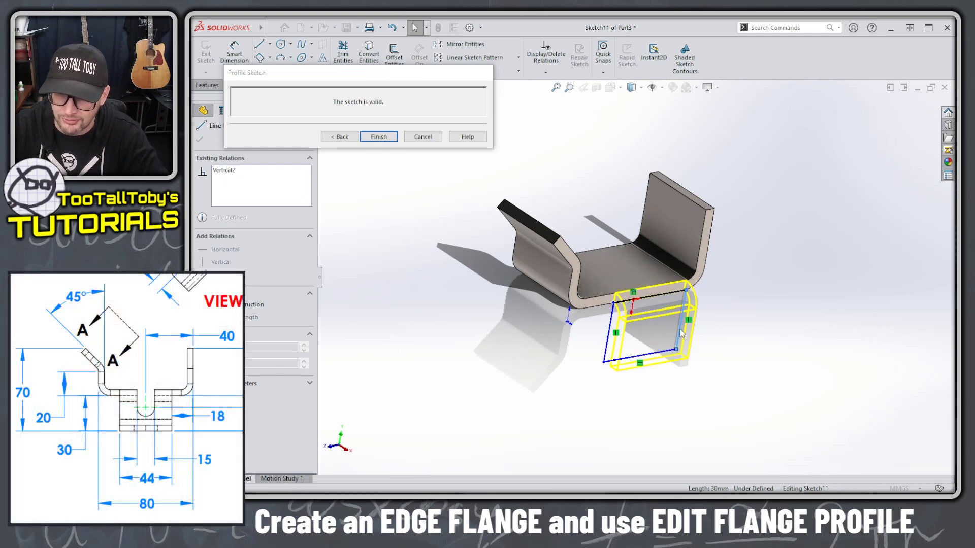
left_click(661, 395)
Dimension the flange profile to an 18 mm side offset, 44 mm width and 30 mm length, then finish.
key("s")
left_click(728, 345)
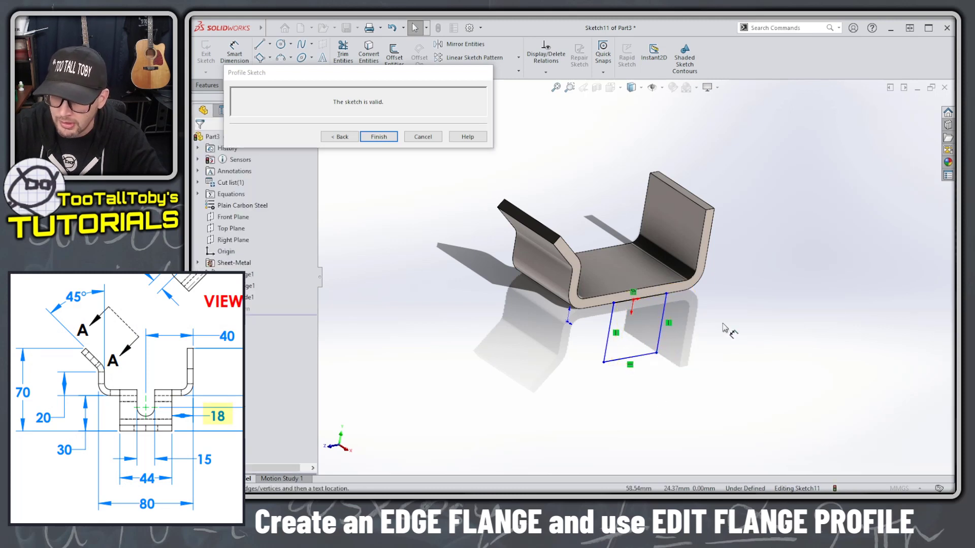
left_click(661, 330)
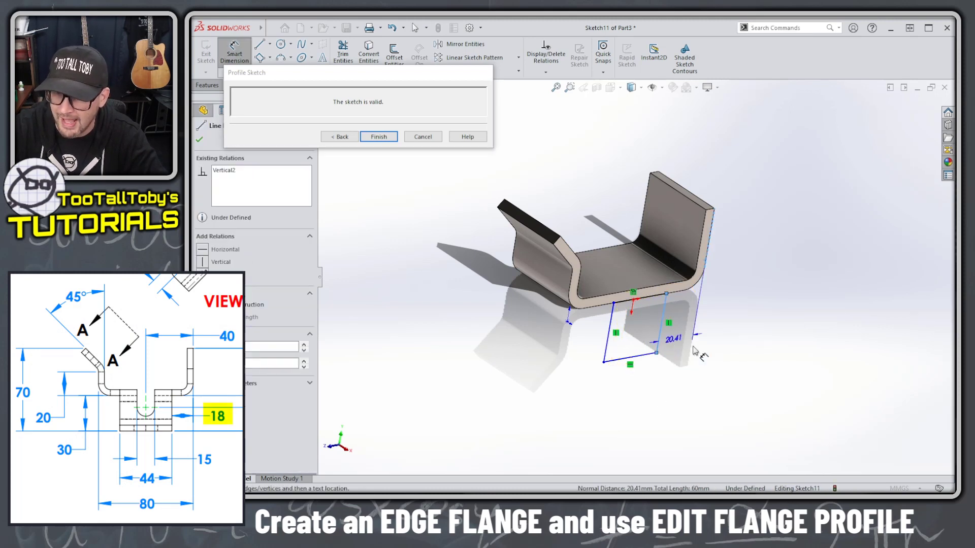
left_click(693, 351)
type("18")
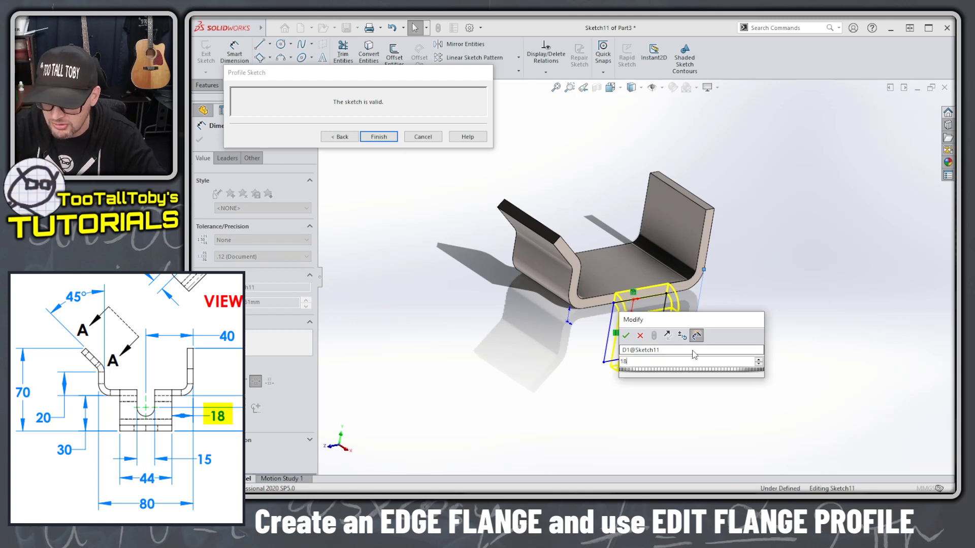
key("Return")
left_click(632, 362)
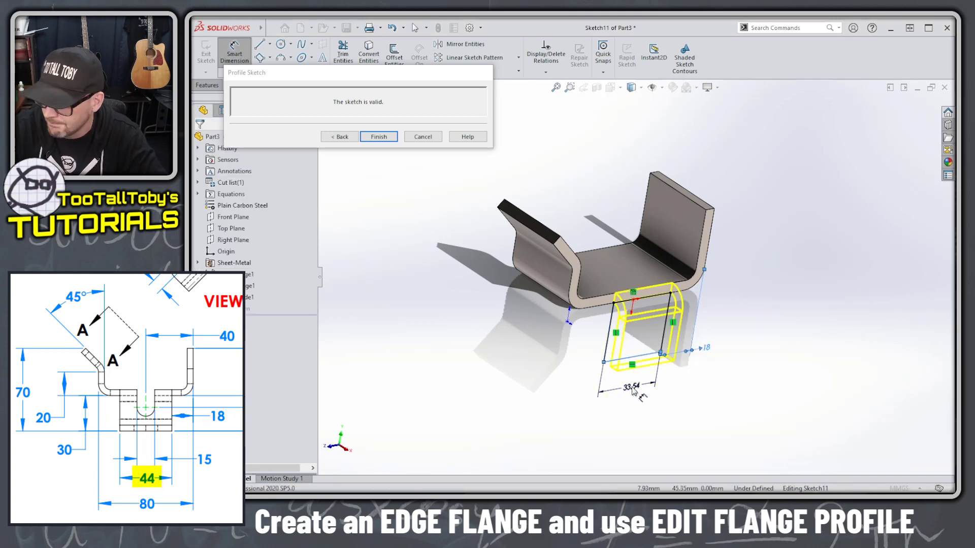
left_click(635, 388)
type("44")
key("Return")
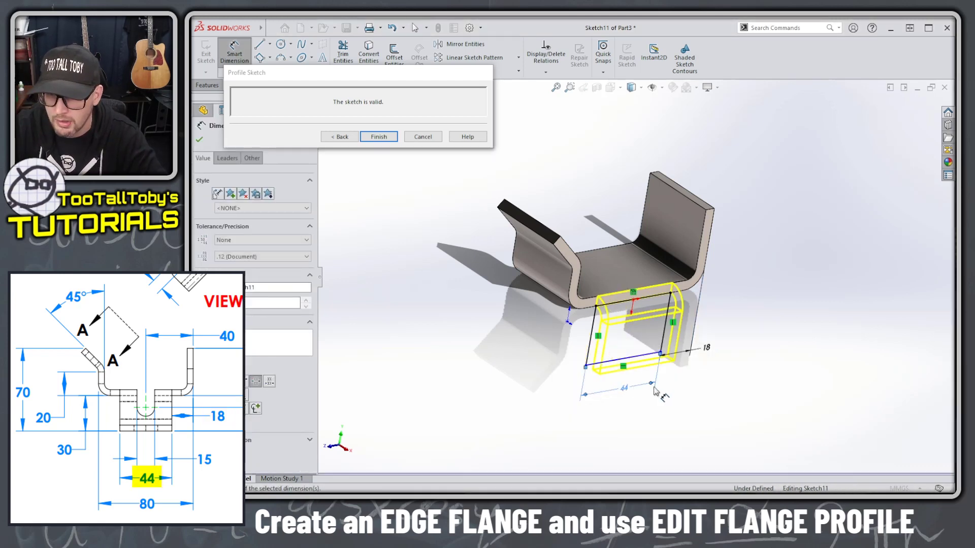
left_click(604, 363)
left_click(539, 346)
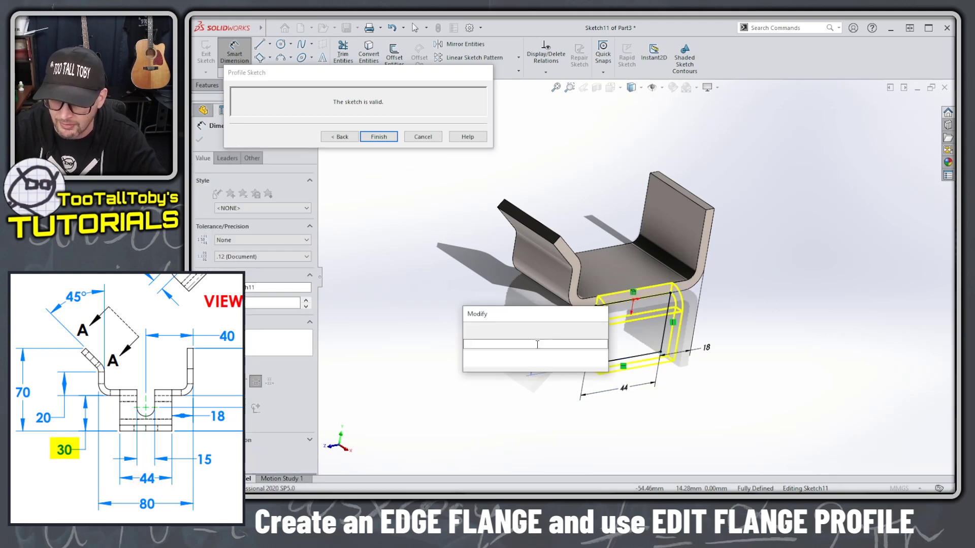
key("Return")
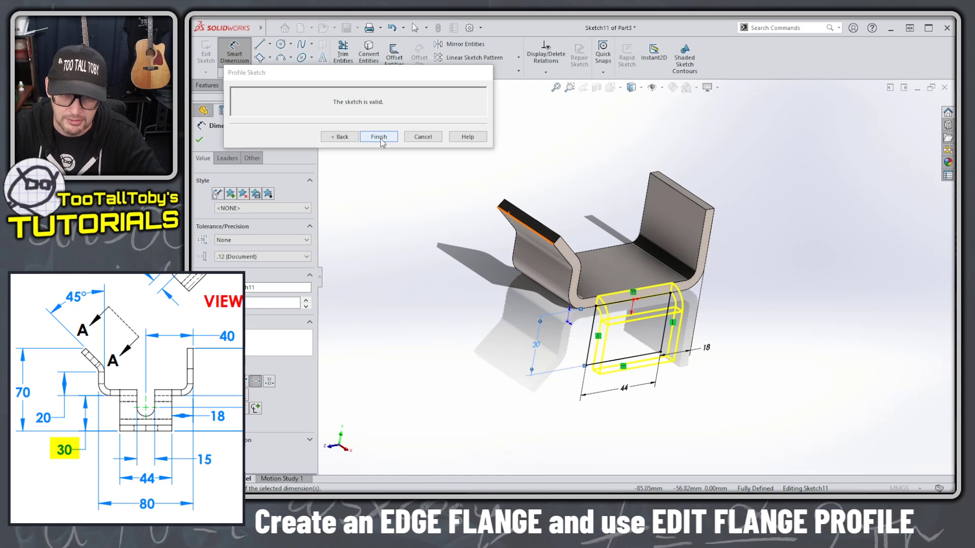
left_click(379, 136)
Start an edge flange on the new tab's bottom edge with a 94 mm length in Front view.
middle_click_drag(459, 322, 665, 305)
left_click(648, 315)
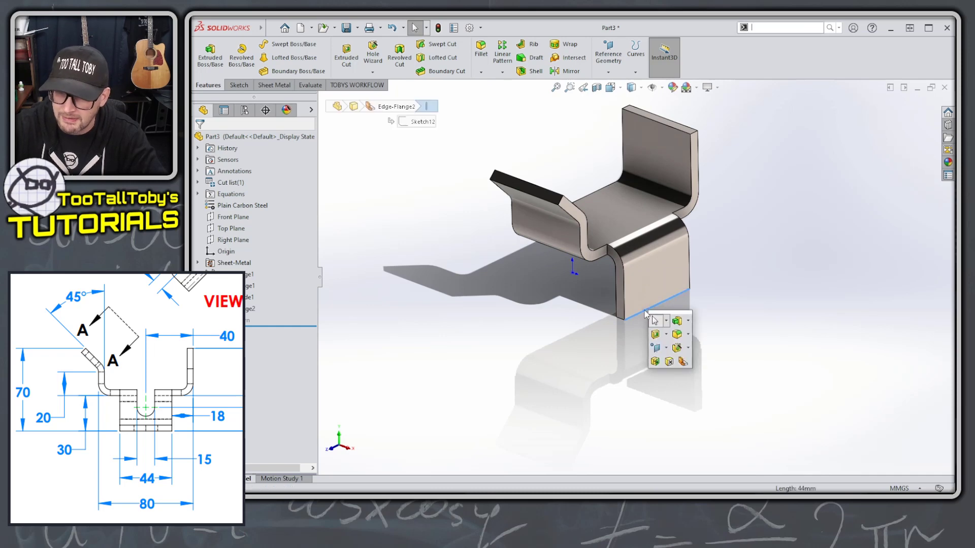
right_click_drag(688, 367, 827, 349)
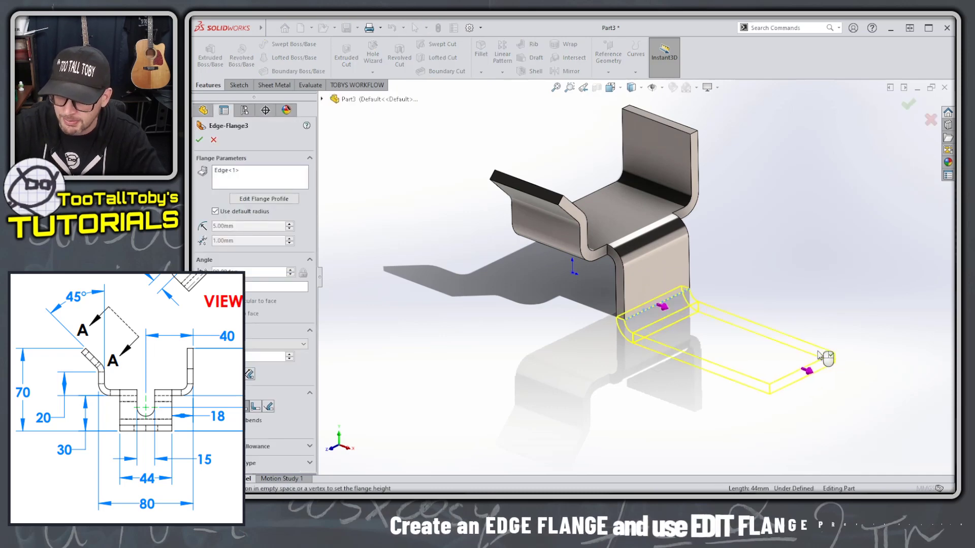
key("ctrl+1")
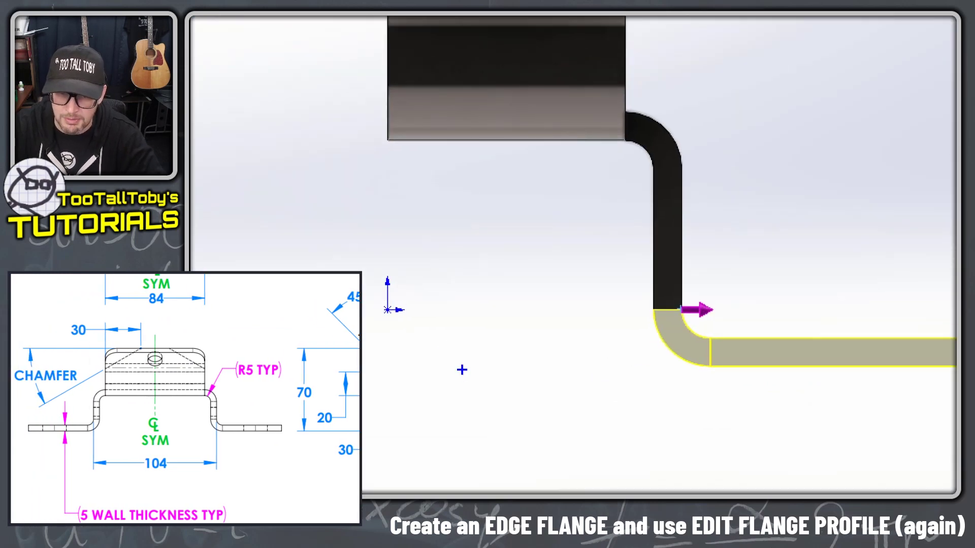
left_click(387, 309)
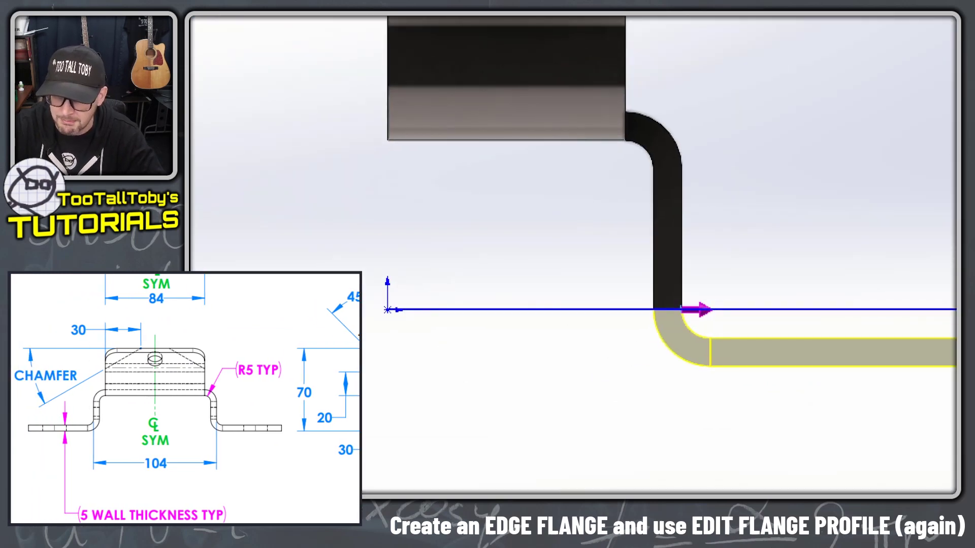
left_click_drag(785, 289, 916, 292)
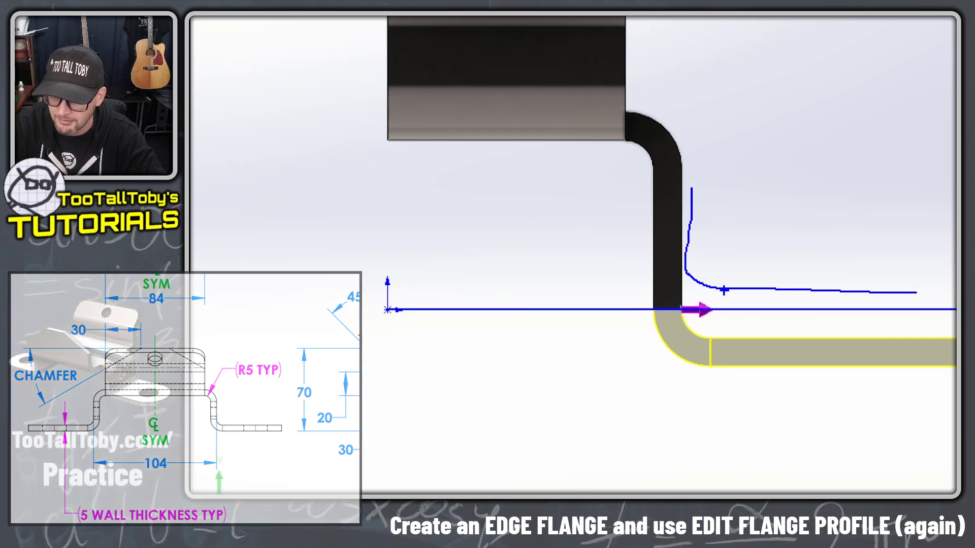
mouse_move(657, 200)
left_mouse_down()
mouse_move(650, 241)
mouse_move(659, 290)
left_mouse_up()
left_click_drag(796, 312, 950, 315)
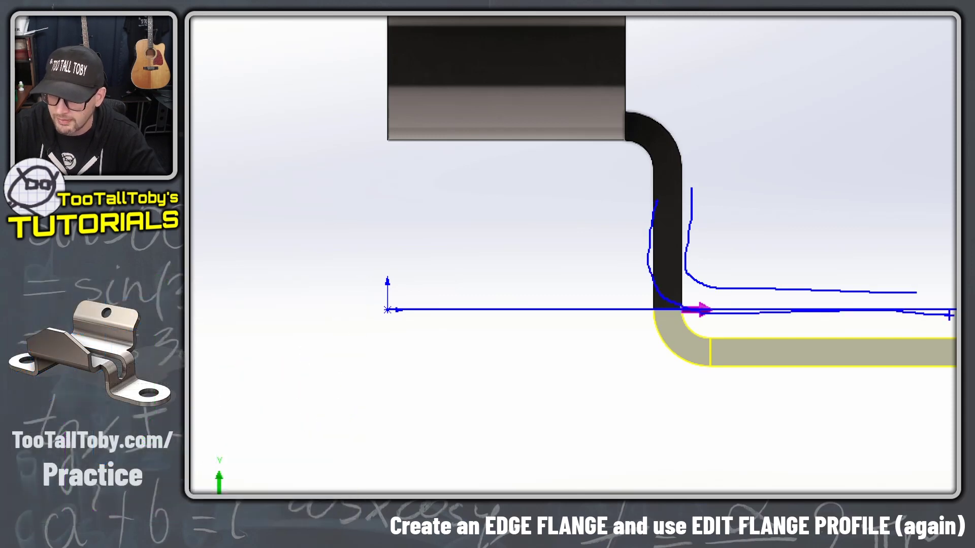
key("Escape")
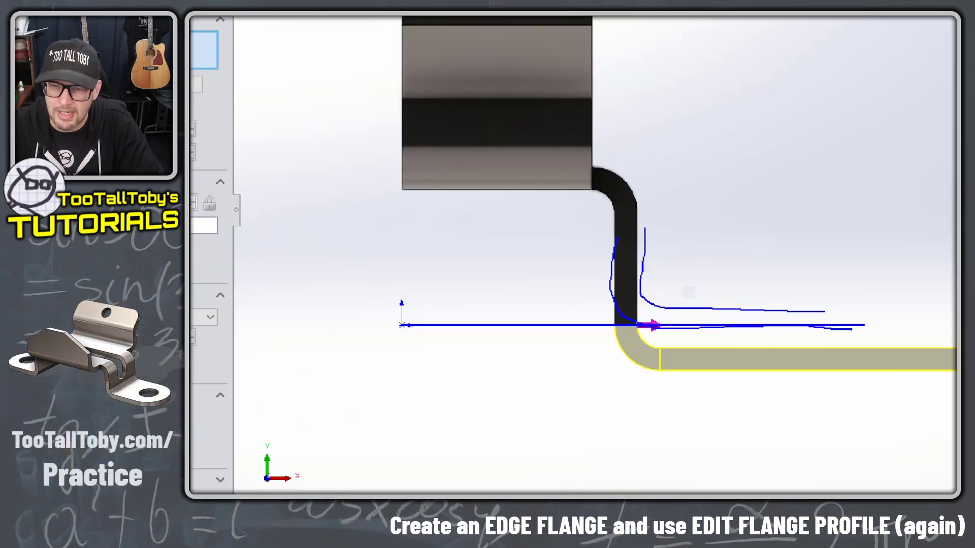
Compare flange positions and settle on Material Inside, flush with the selected edge.
left_click(230, 406)
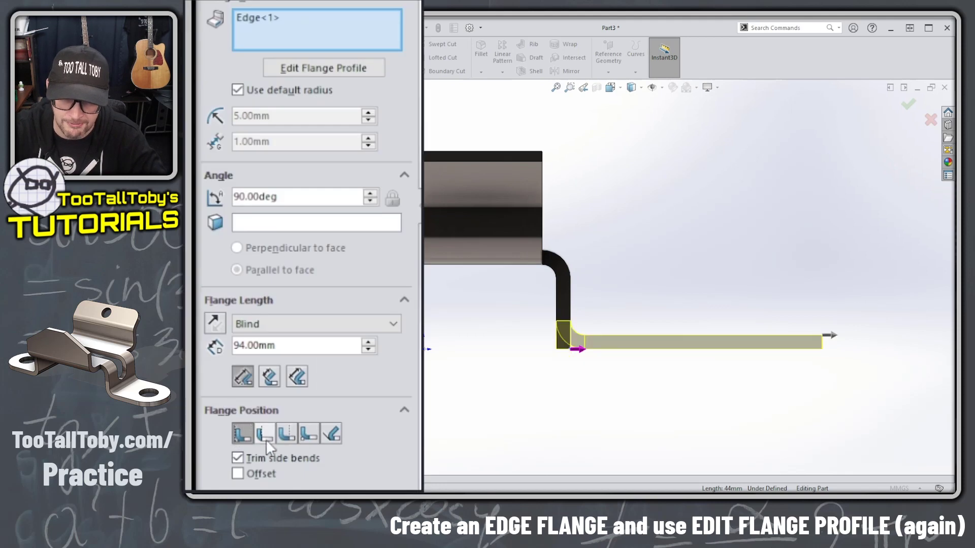
left_click(243, 407)
left_click(262, 435)
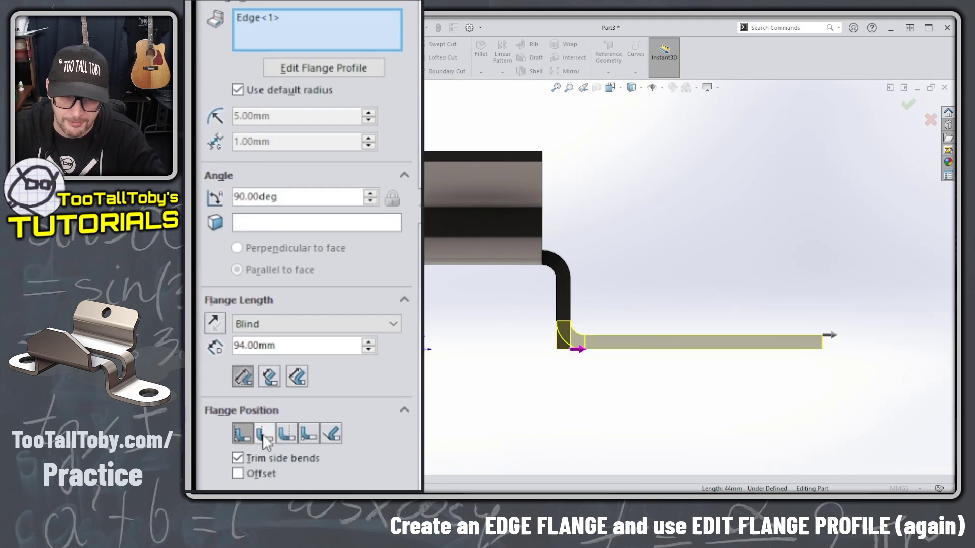
left_click(288, 434)
left_click(243, 434)
left_click(245, 435)
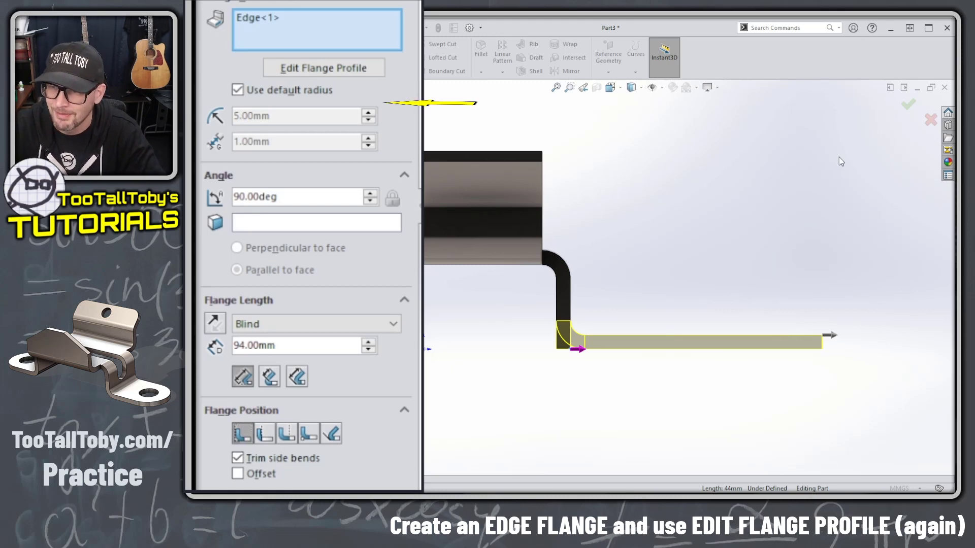
In the flange profile sketch, pull the top edge down and round the top with an arc.
left_click(320, 69)
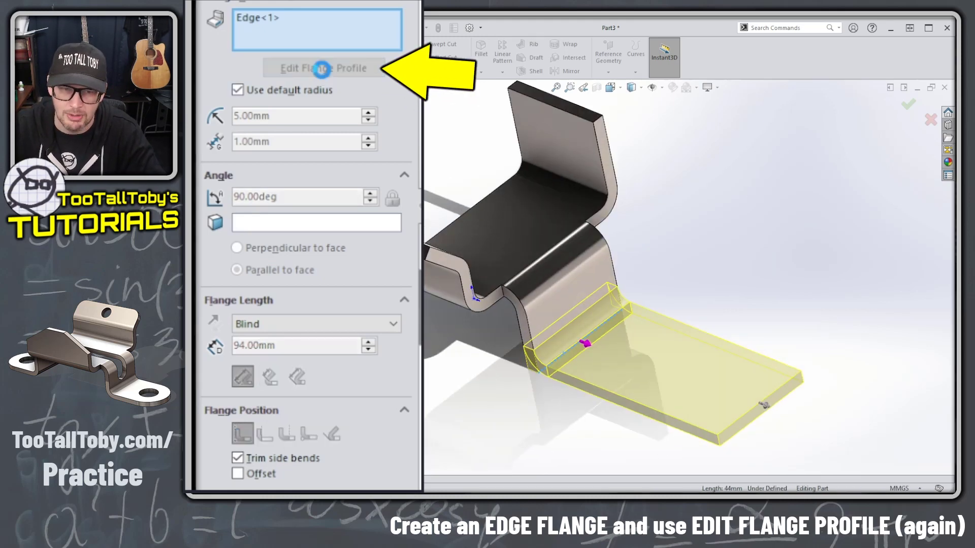
key("ctrl+8")
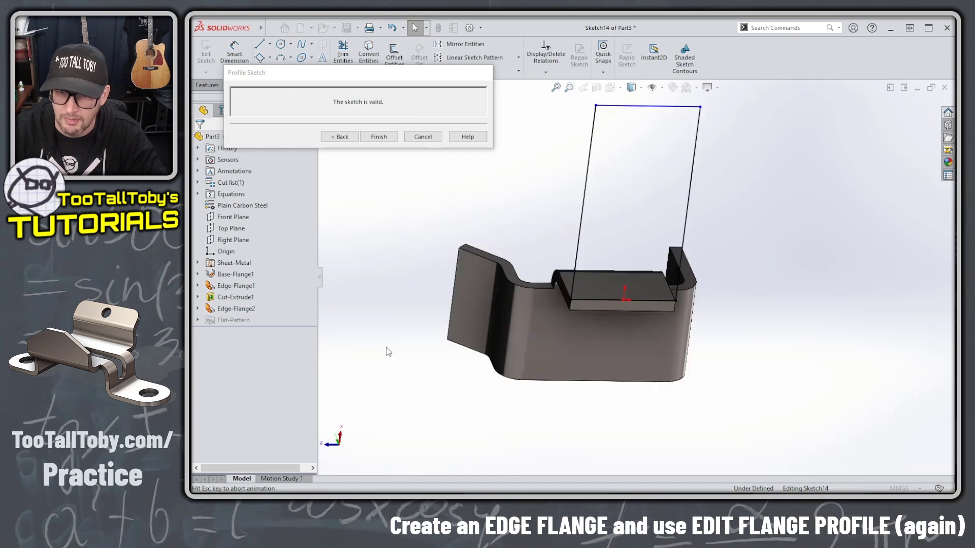
left_click_drag(648, 114, 650, 243)
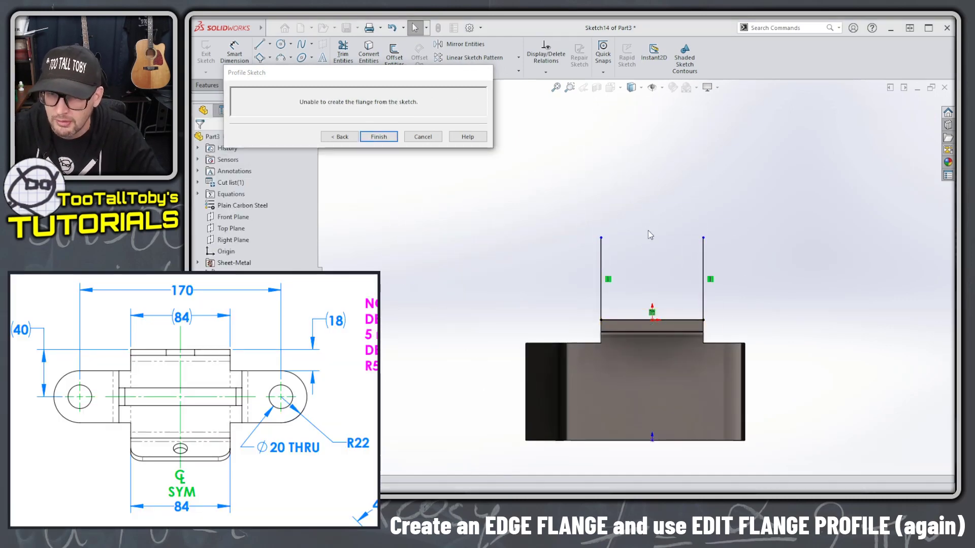
key("s")
left_click(669, 226)
left_click(602, 238)
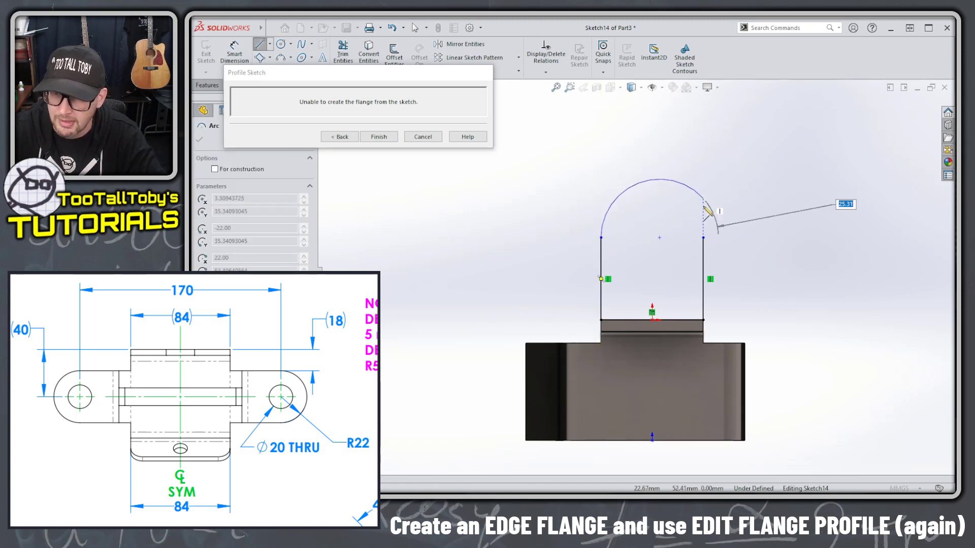
left_click(704, 238)
key("s")
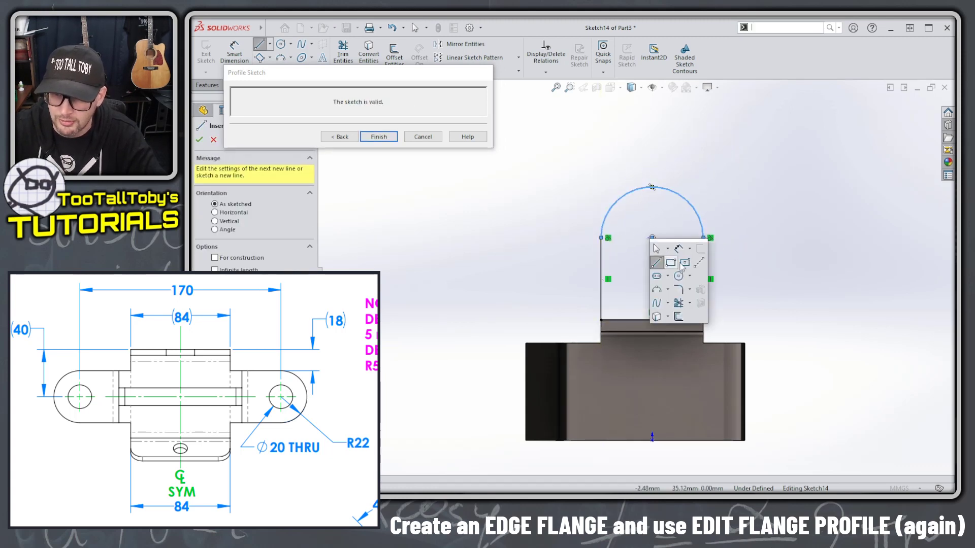
Draw a Ø20 circle centred on the arc's centre.
left_click(679, 276)
left_click(652, 238)
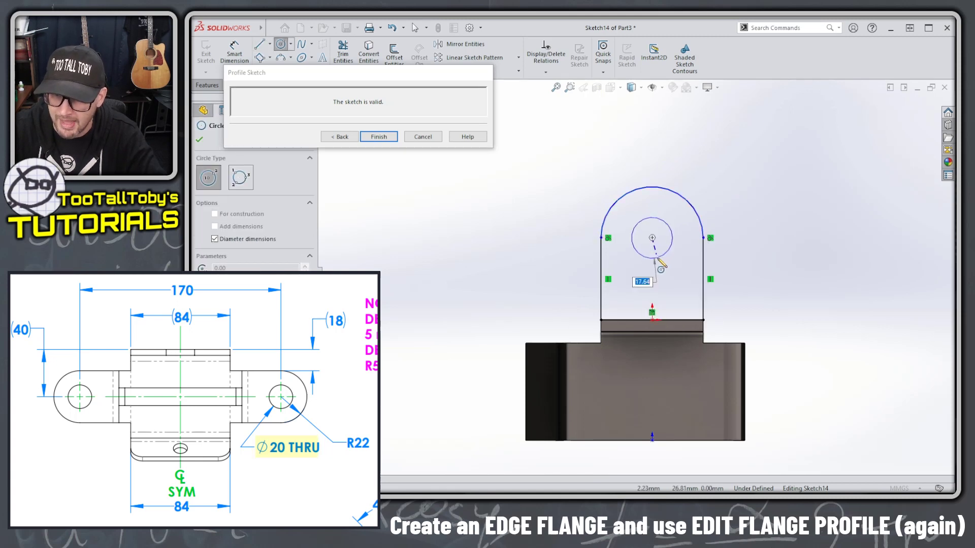
type("20")
key("Return")
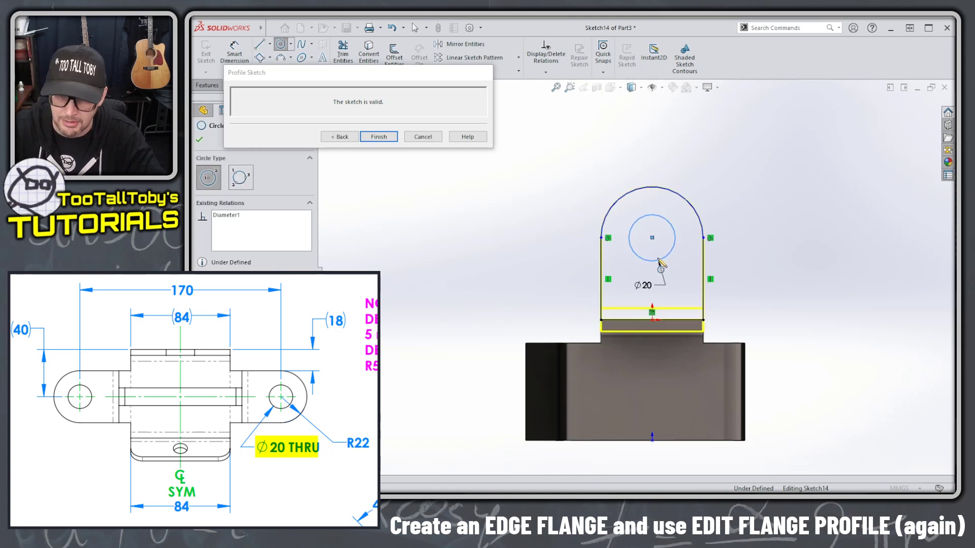
Dimension the hole centre 85 mm above the bottom line and finish the flange.
key("s")
left_click(684, 261)
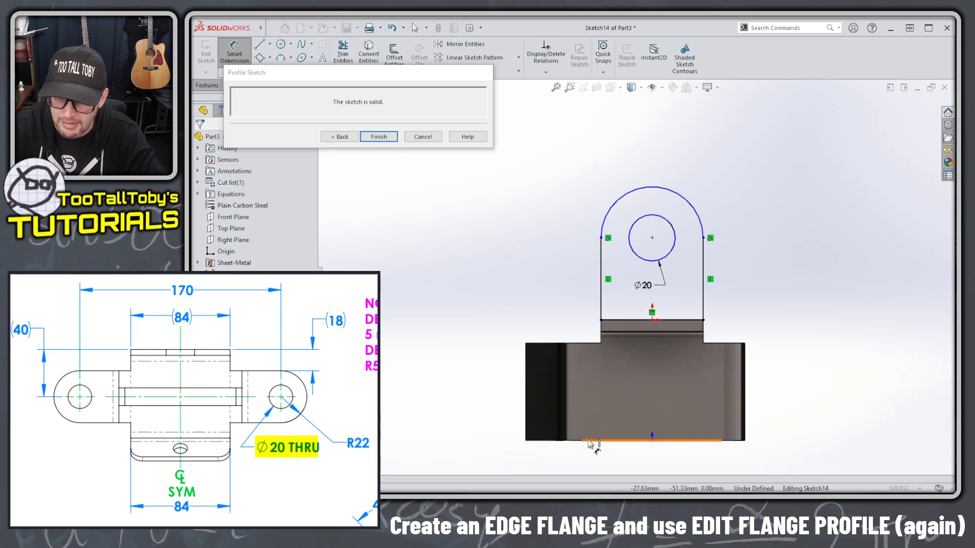
left_click(652, 237)
left_click(619, 440)
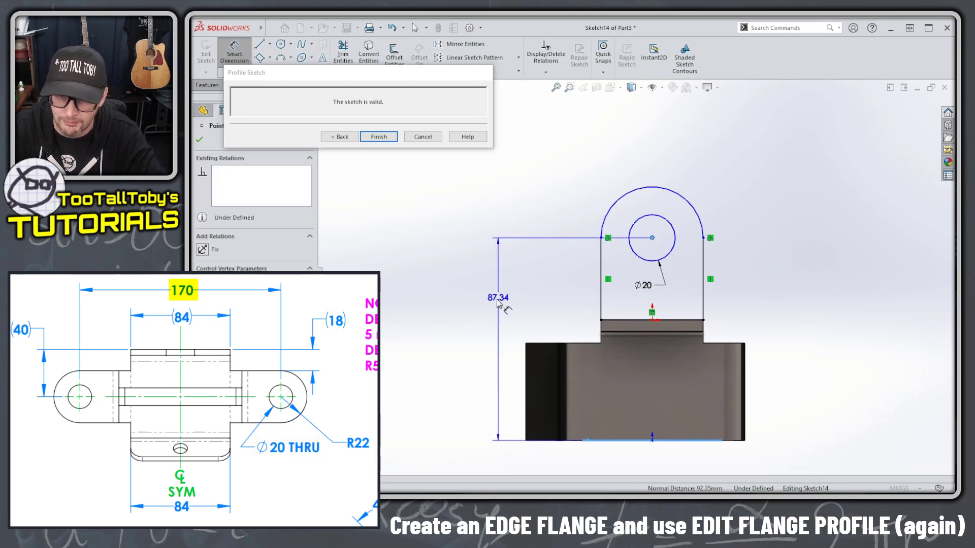
left_click(496, 311)
type("85")
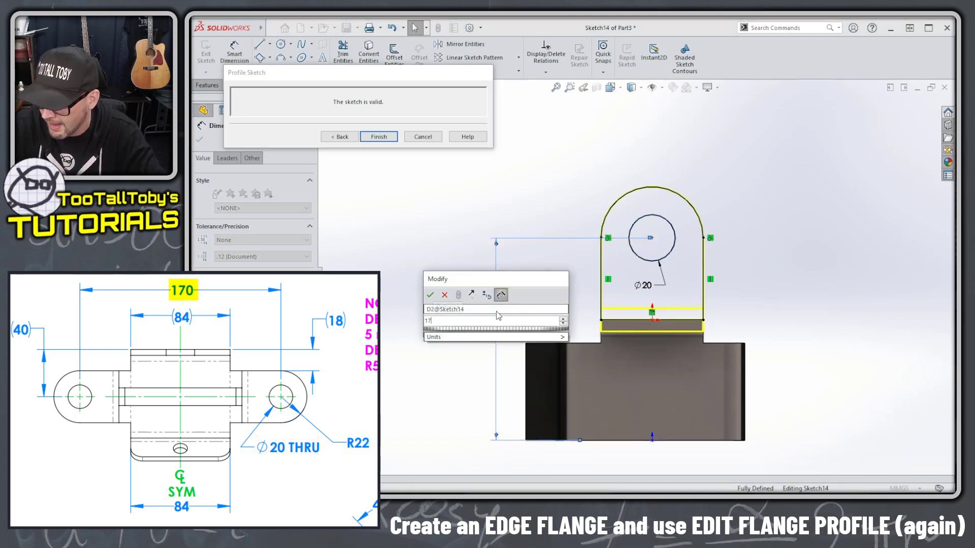
key("Return")
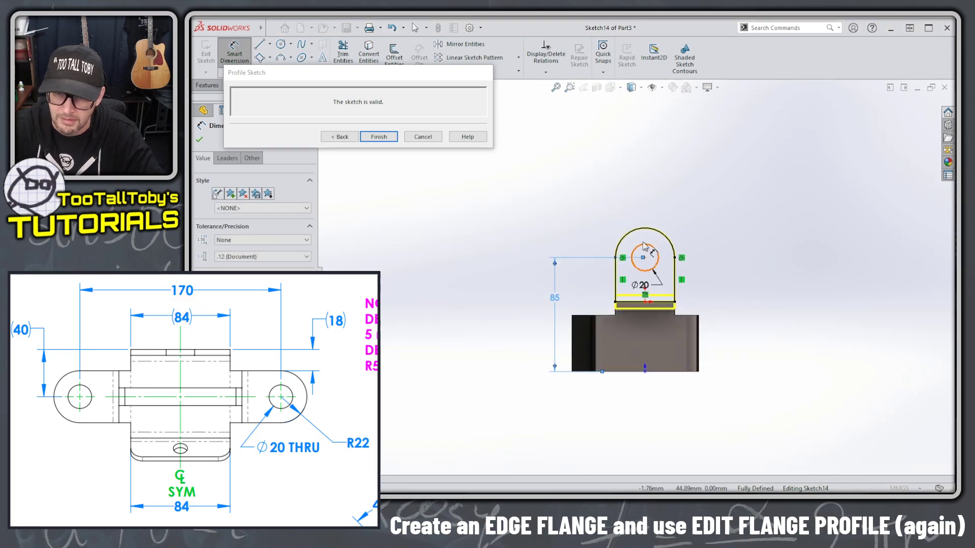
mouse_move(533, 335)
middle_mouse_down()
mouse_move(700, 406)
mouse_move(764, 416)
mouse_move(777, 377)
mouse_move(690, 425)
middle_mouse_up()
left_click(398, 140)
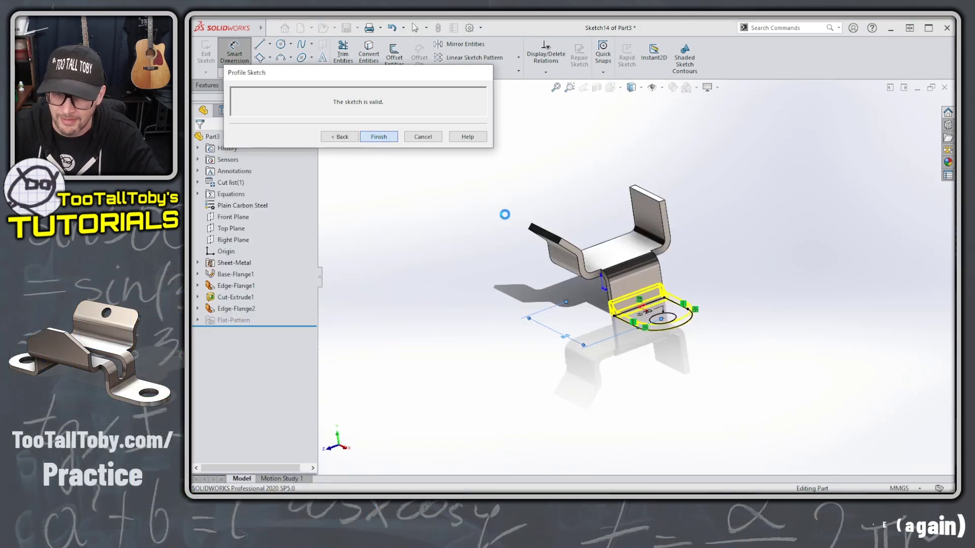
scroll(621, 262, "down", 3)
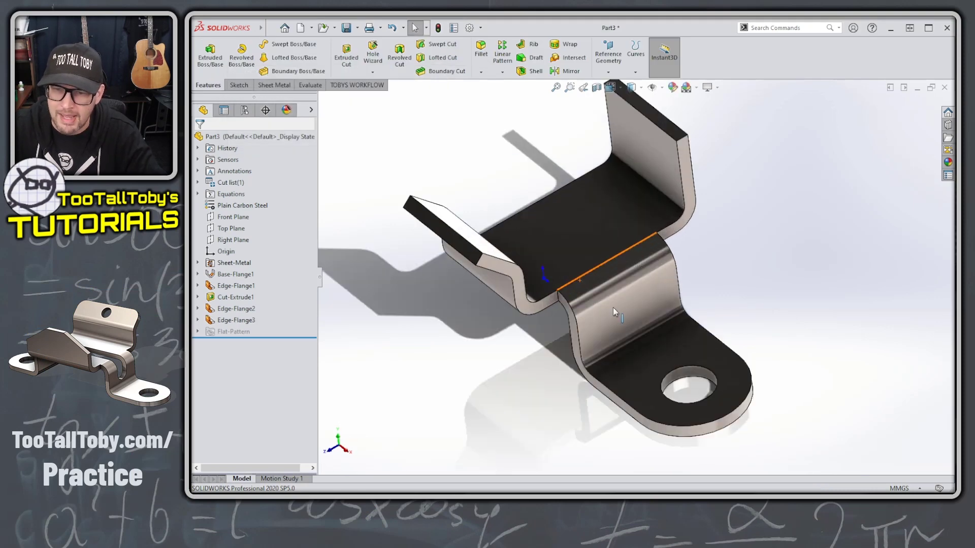
Sketch a round-ended slot outline on the middle bend face.
left_click(614, 306)
left_click(669, 285)
key("ctrl+8")
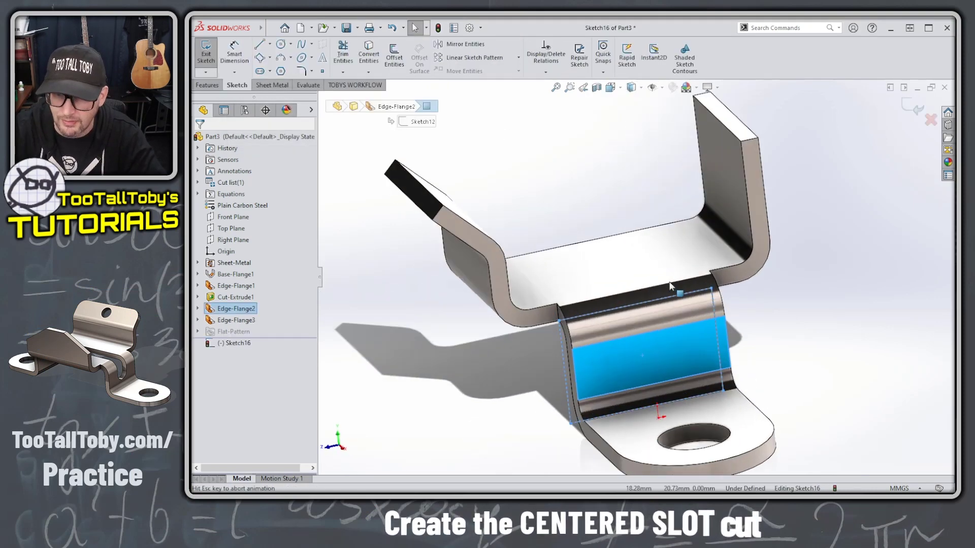
key("s")
left_click(680, 306)
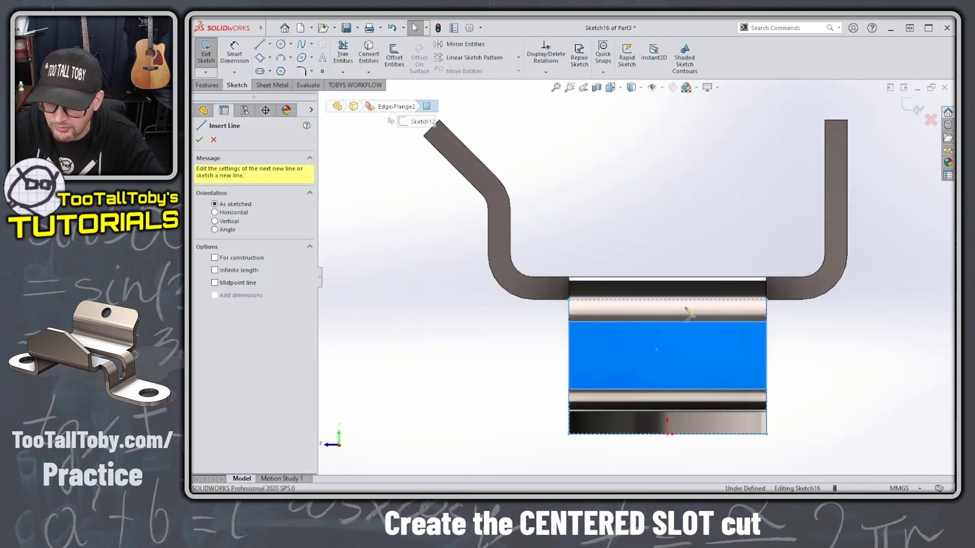
left_click(640, 278)
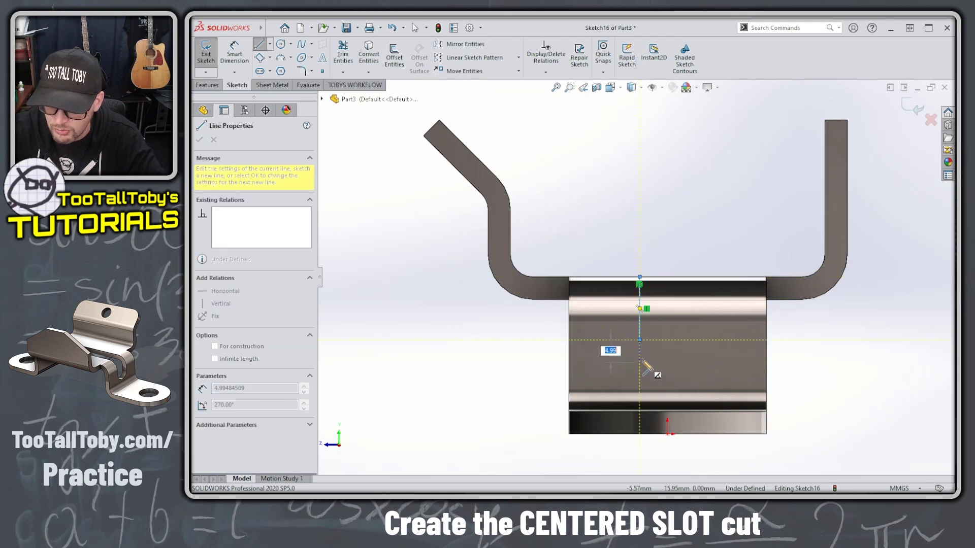
left_click(639, 340)
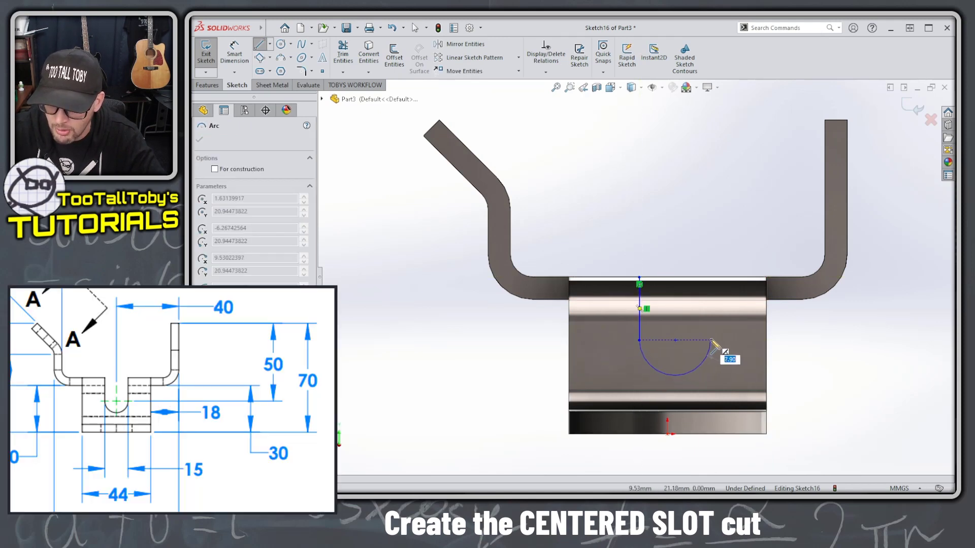
left_click(710, 339)
left_click(712, 278)
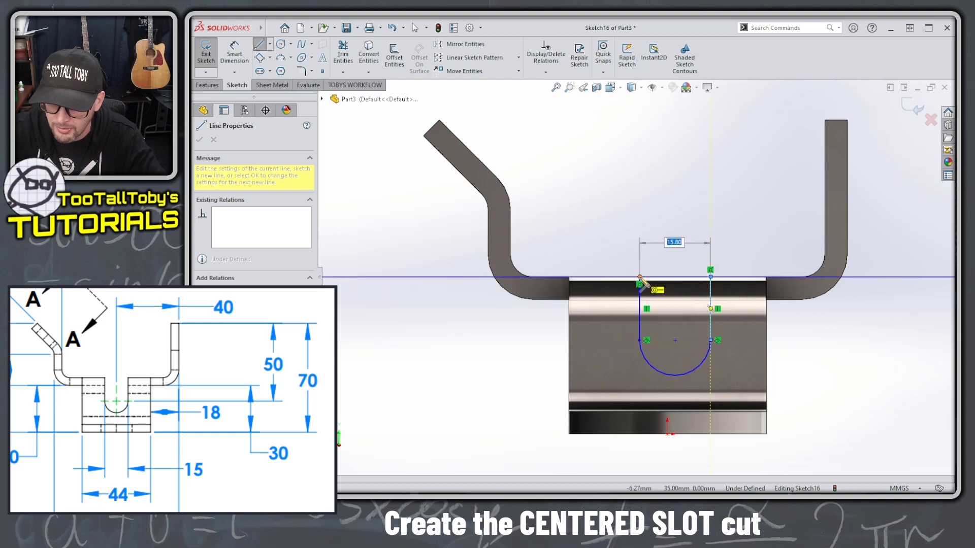
left_click(641, 278)
scroll(634, 280, "up", 3)
key("s")
key("Escape")
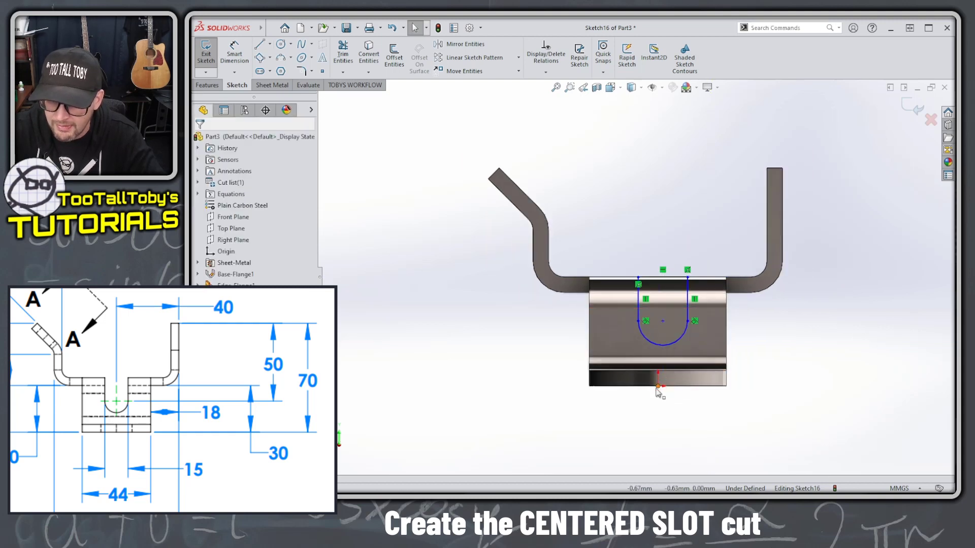
Align the slot centre vertically with the origin and set the slot width to 15 mm.
left_click(665, 322, "ctrl")
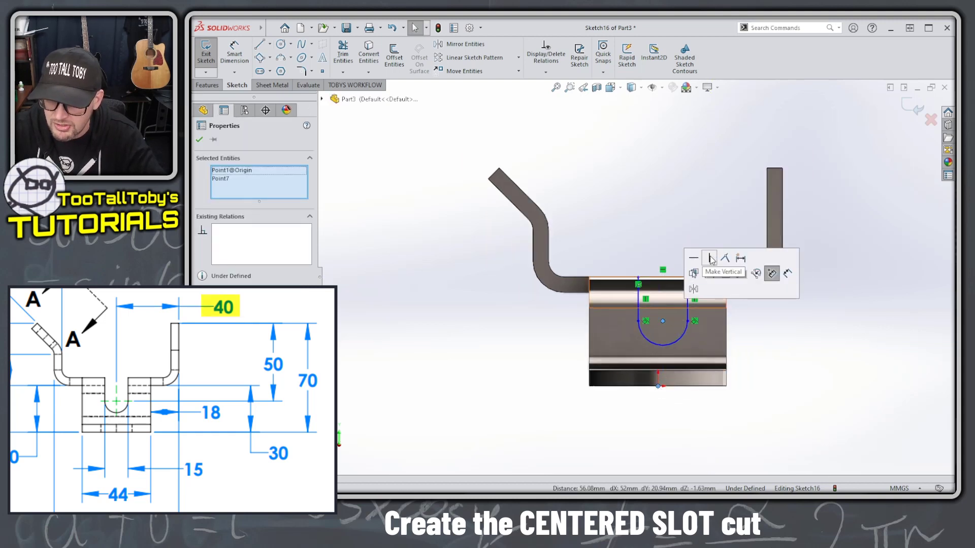
left_click(765, 269)
key("s")
left_click(689, 218)
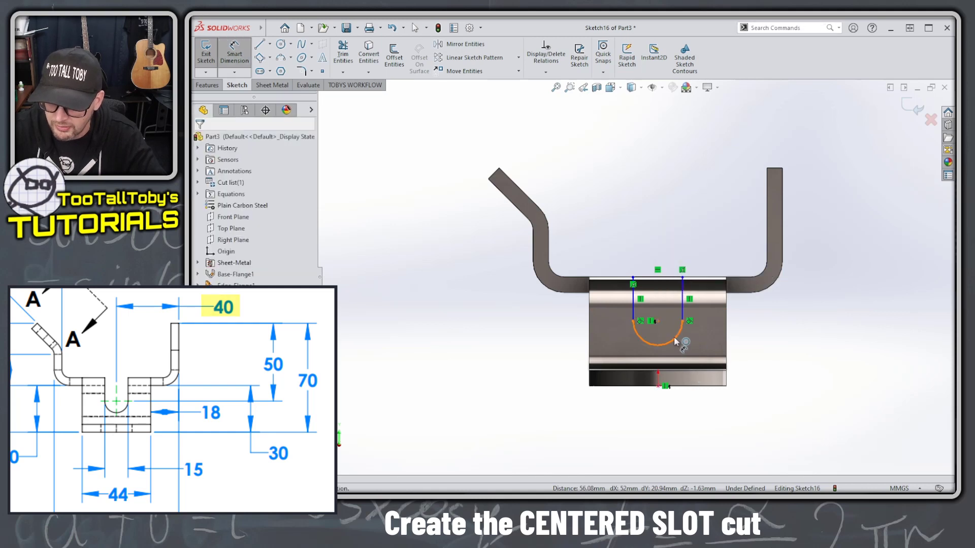
left_click(683, 306)
left_click(633, 305)
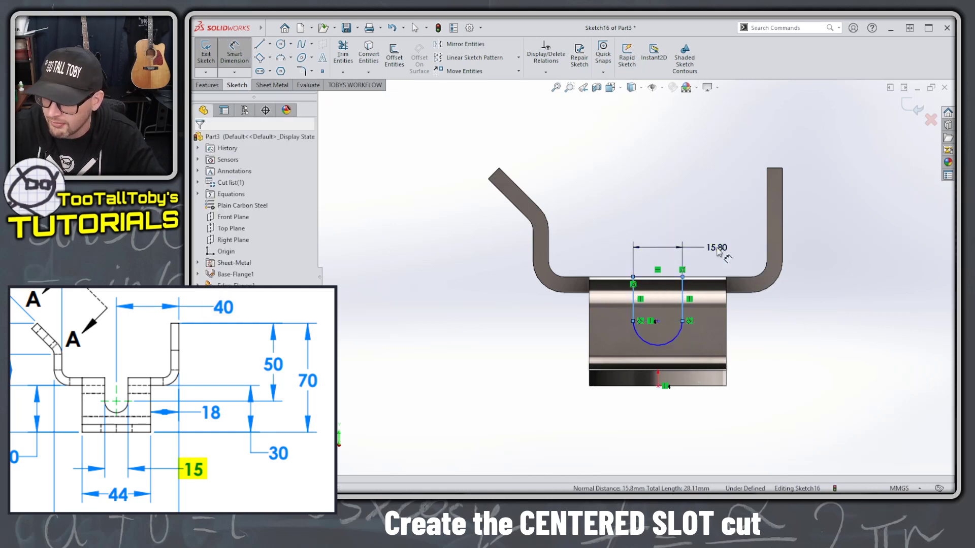
left_click(719, 249)
type("15")
key("Return")
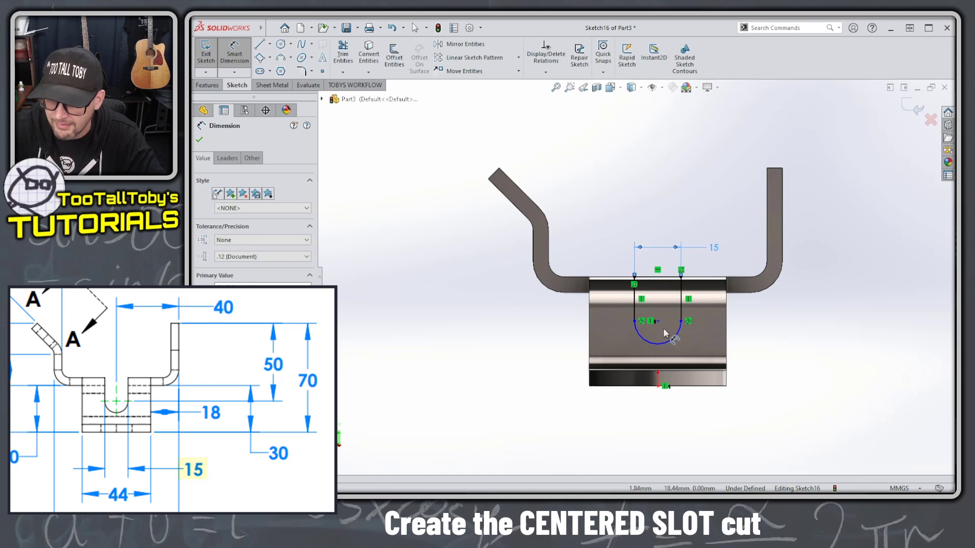
Place the slot arc 50 mm from the upright flange's top edge.
left_click(670, 338)
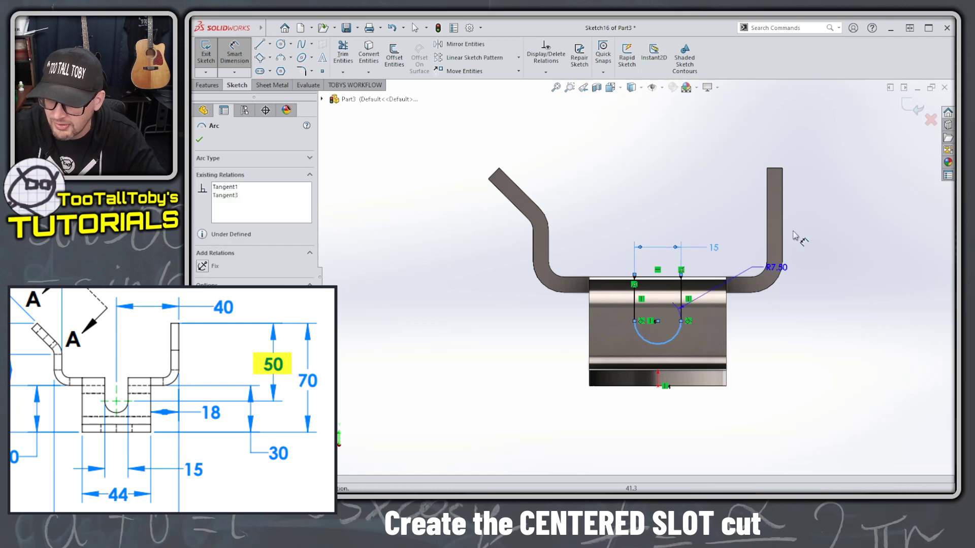
left_click(777, 171)
left_click(845, 258)
type("50")
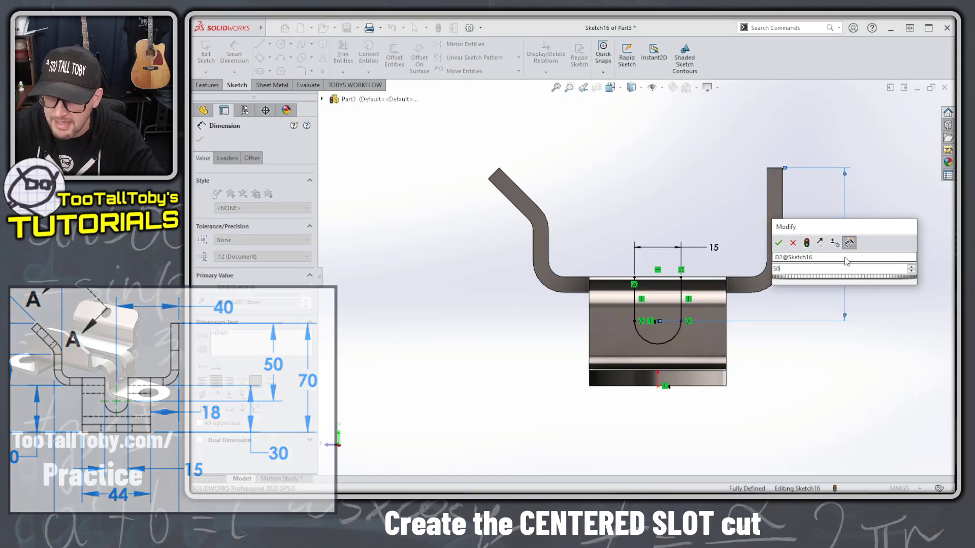
key("Return")
Extrude-cut the slot Through All with the normal cut option off.
key("ctrl+7")
key("s")
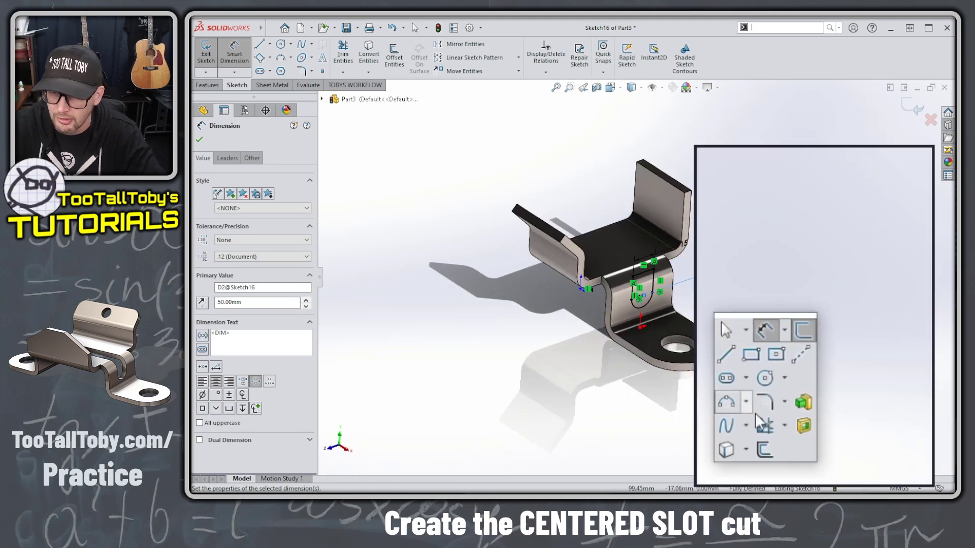
left_click(807, 429)
right_click(701, 155)
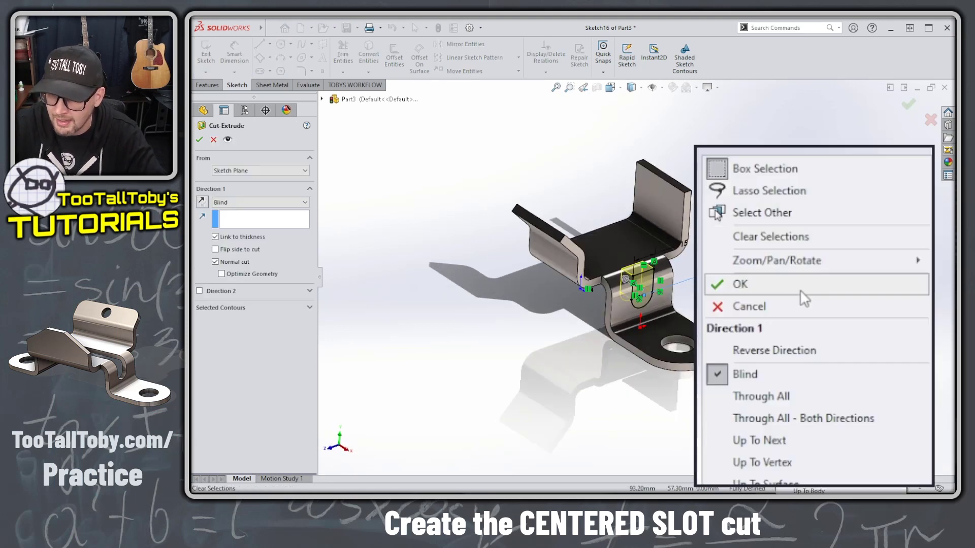
left_click(784, 396)
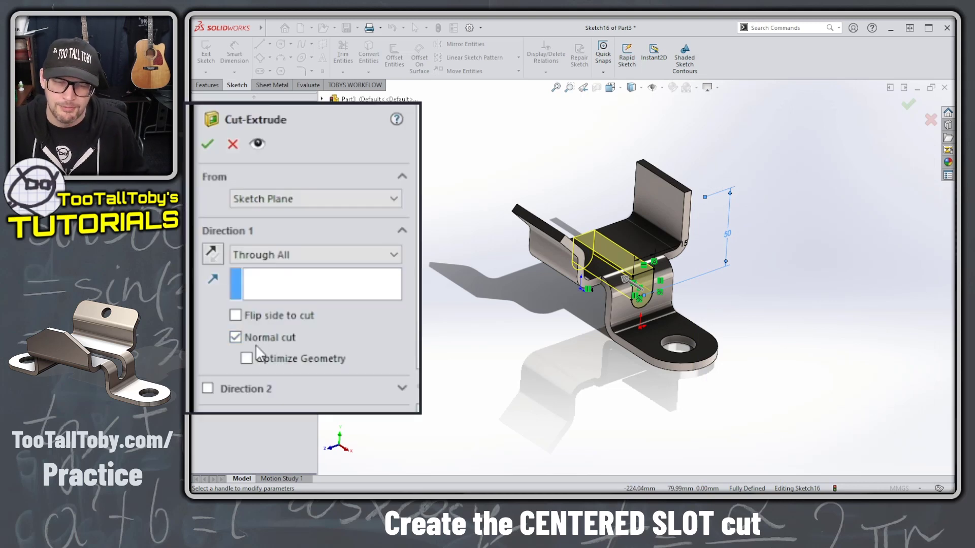
left_click(264, 340)
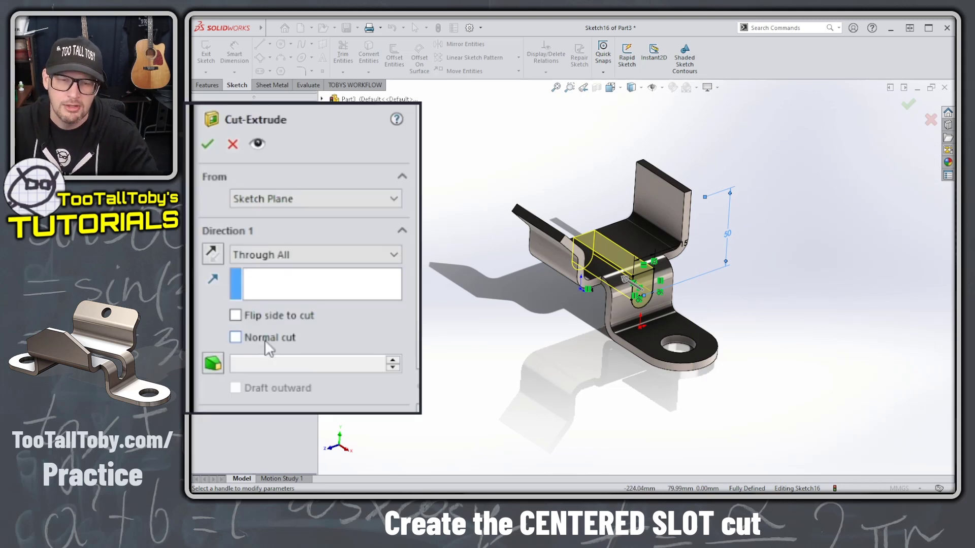
left_click(264, 340)
left_click(349, 338)
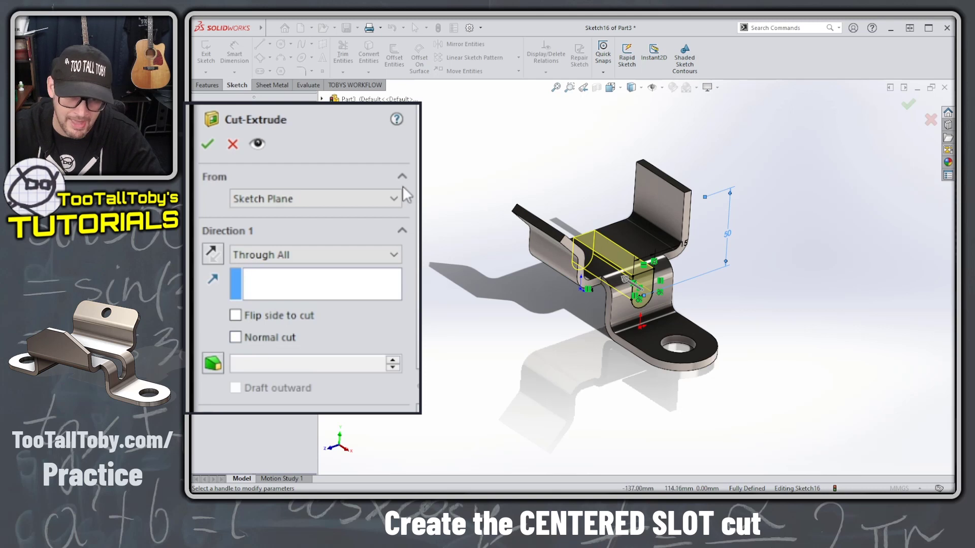
left_click(207, 145)
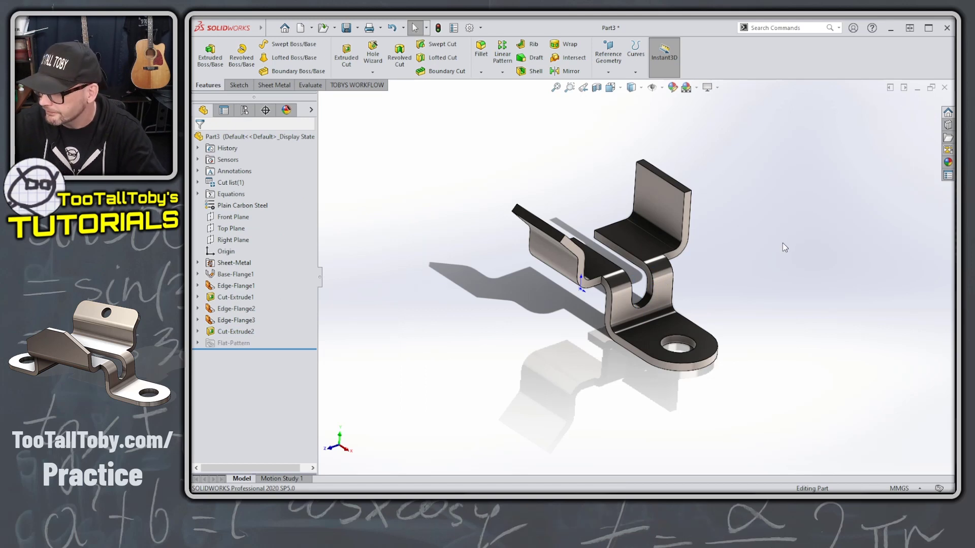
scroll(709, 204, "down", 3)
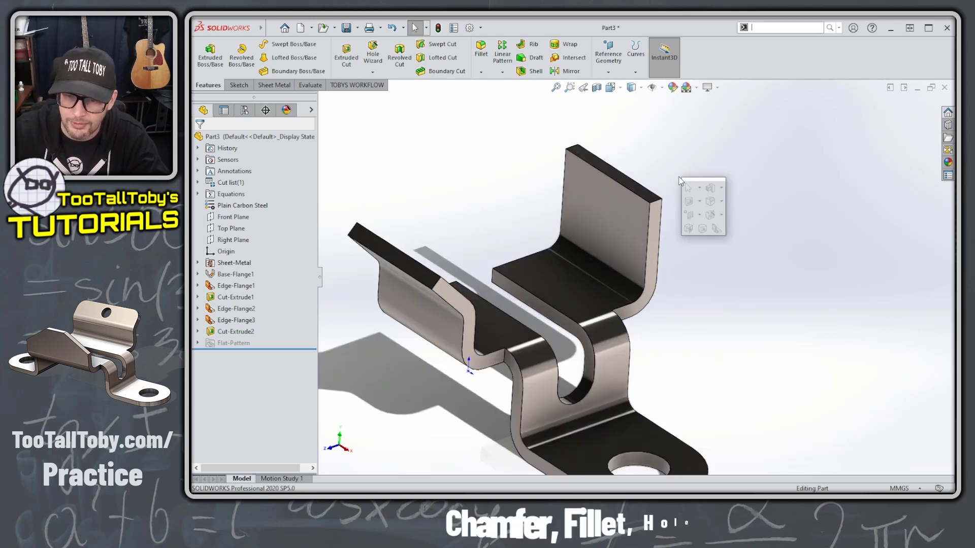
Chamfer the upright flange's corner edge 30 mm by 30°, flipped to the other side.
key("s")
left_click(721, 202)
left_click(701, 223)
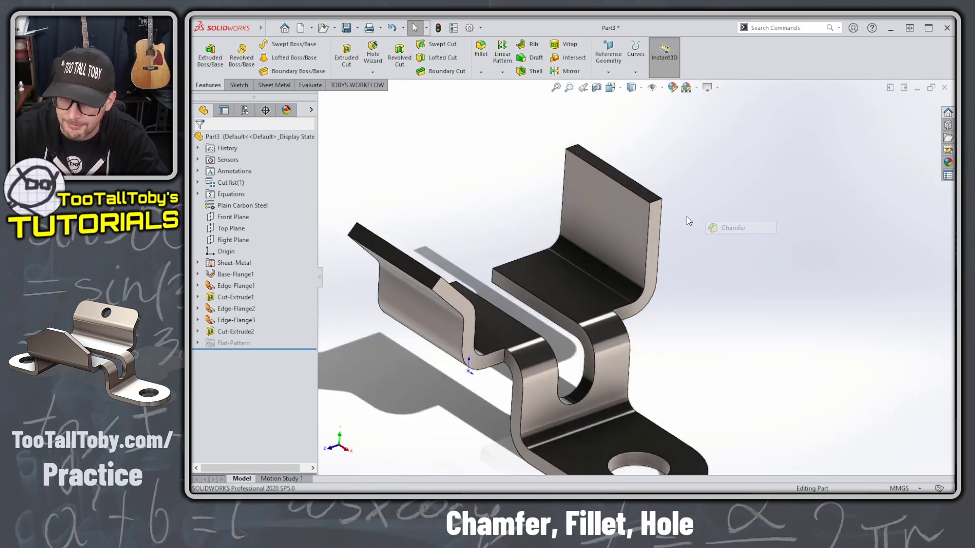
left_click(655, 244)
left_click(300, 423)
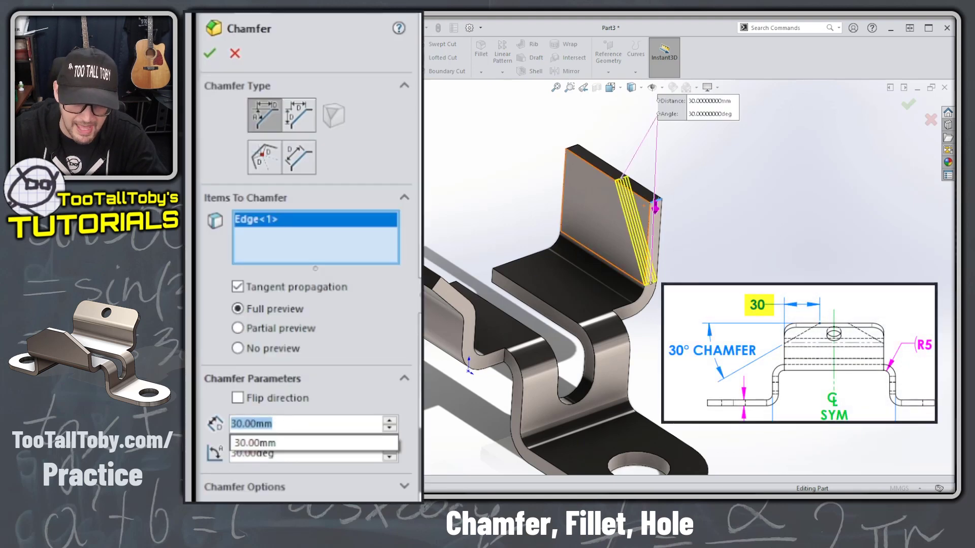
key("Tab")
type("30")
key("Tab")
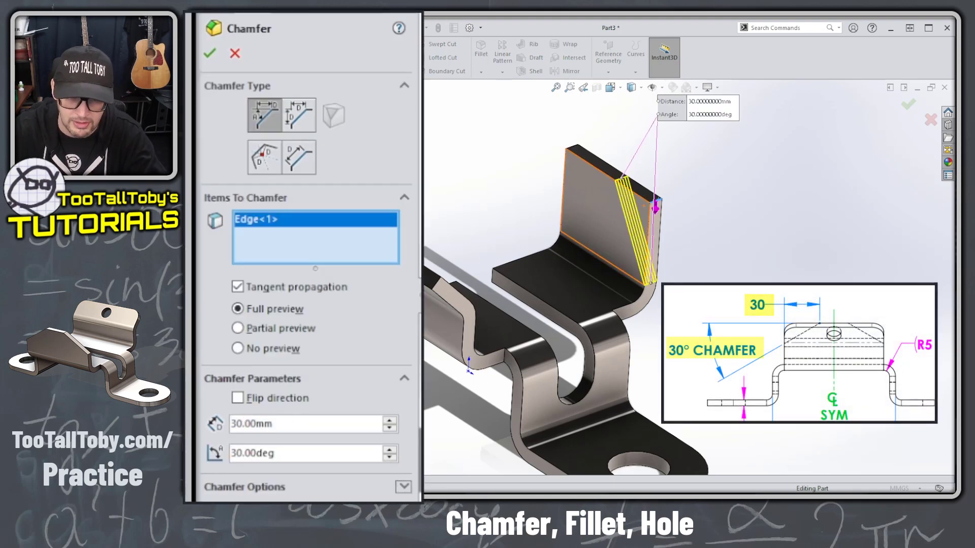
left_click(266, 398)
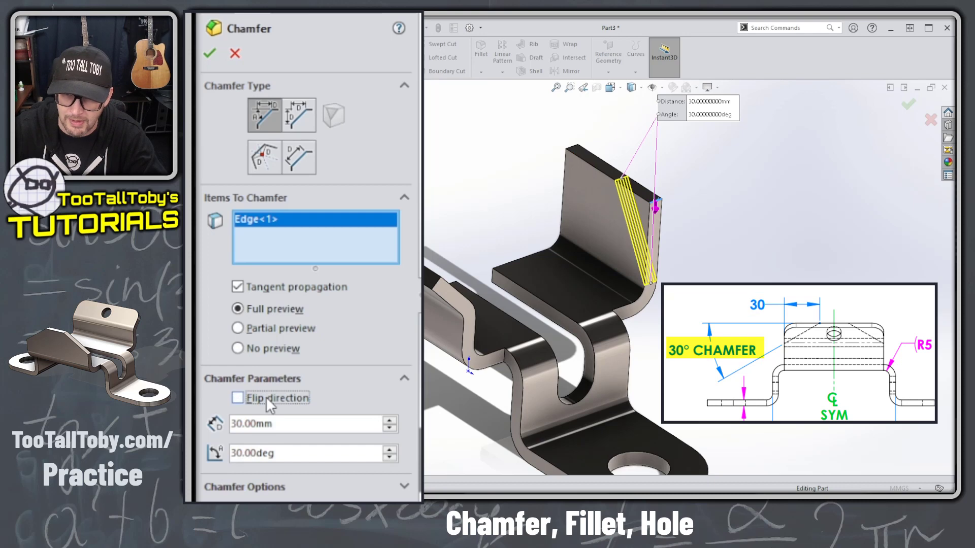
left_click(209, 52)
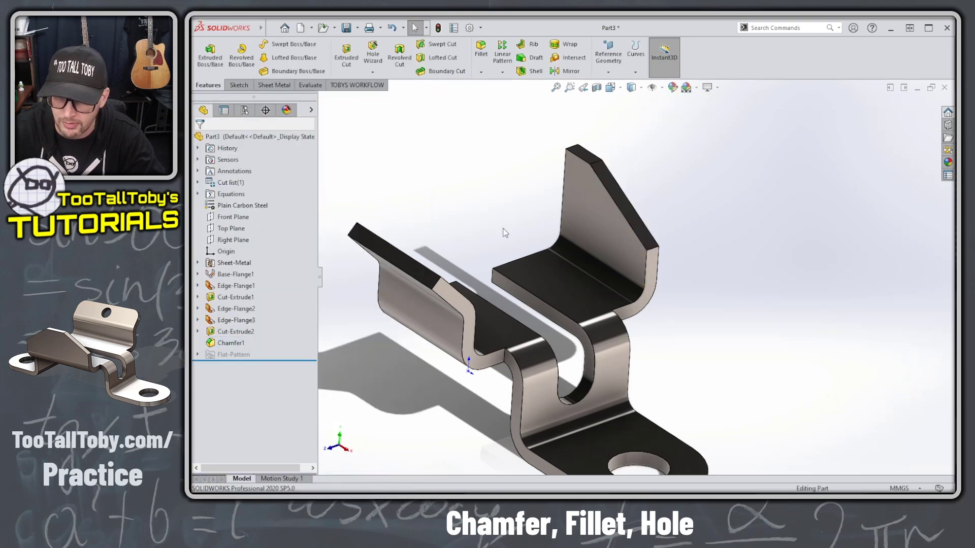
Round the angled tab's end edge with a 10 mm fillet.
middle_click_drag(505, 229, 420, 288)
scroll(500, 258, "down", 5)
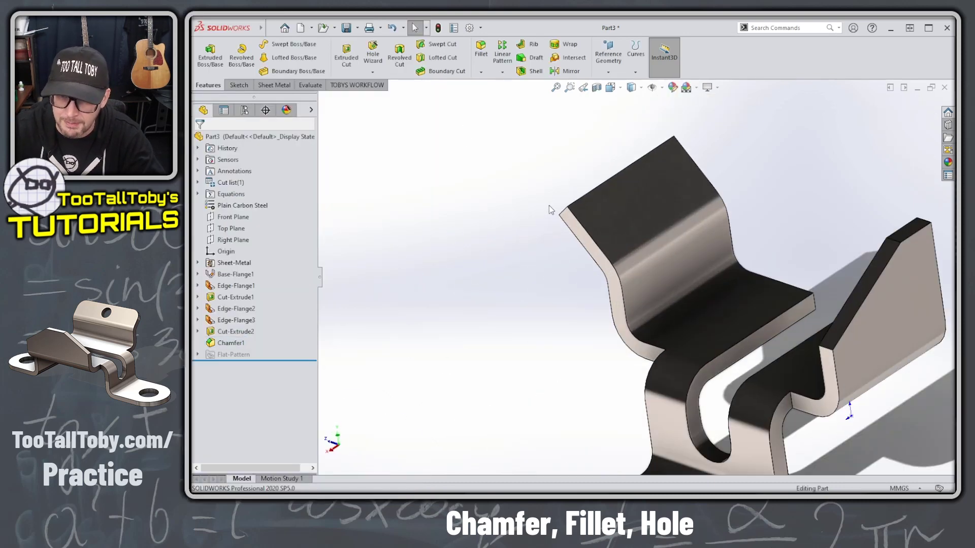
key("s")
left_click(568, 223)
type("10")
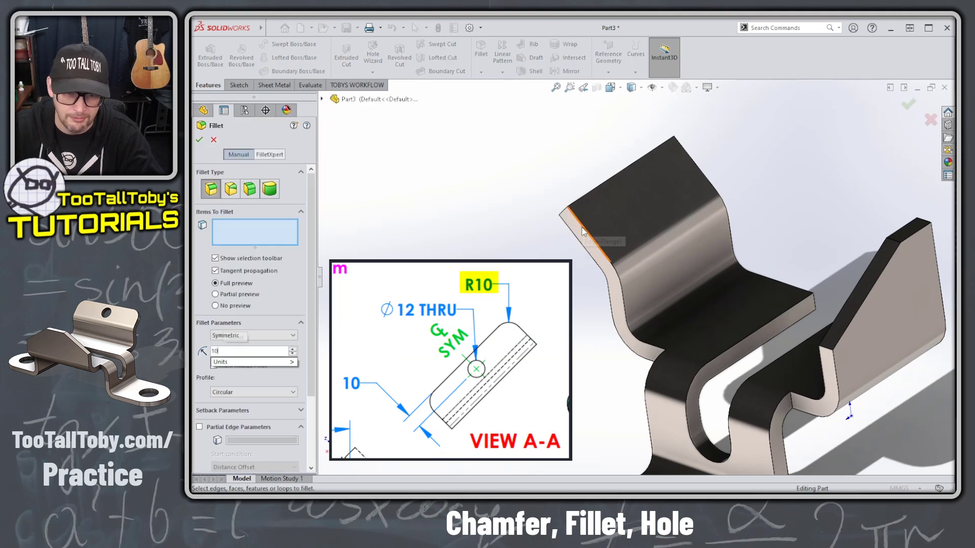
key("Return")
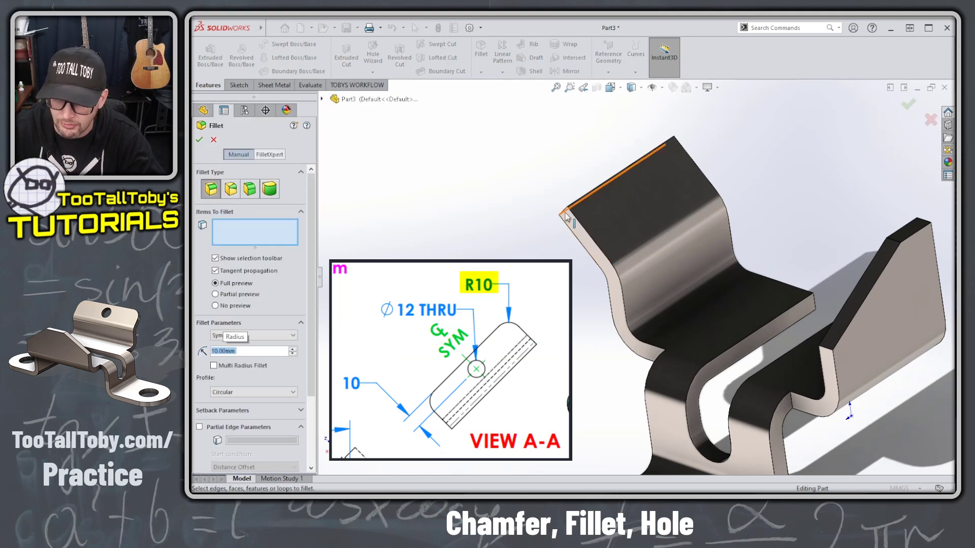
left_click(564, 216)
key("Return")
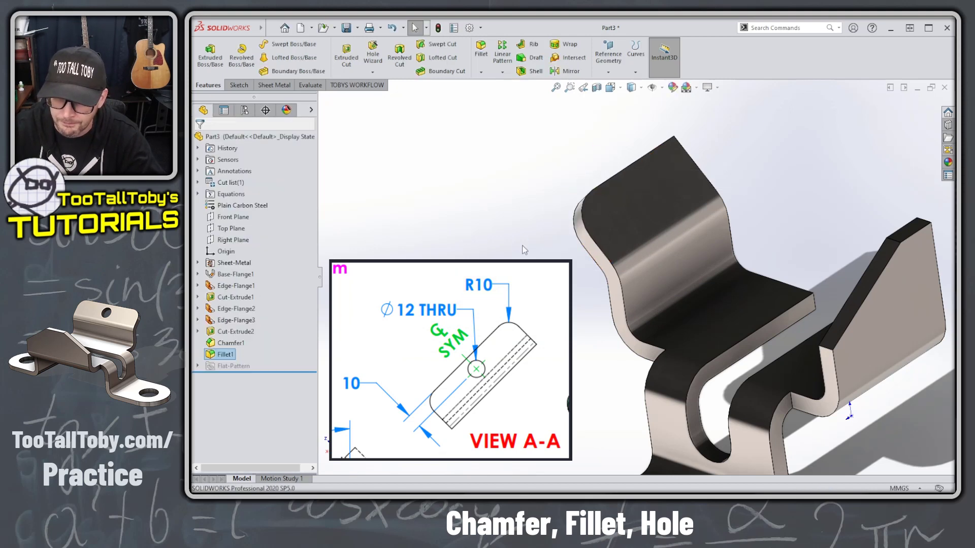
left_click(686, 174)
Sketch a Ø12 circle centred on the angled tab's top edge.
key("s")
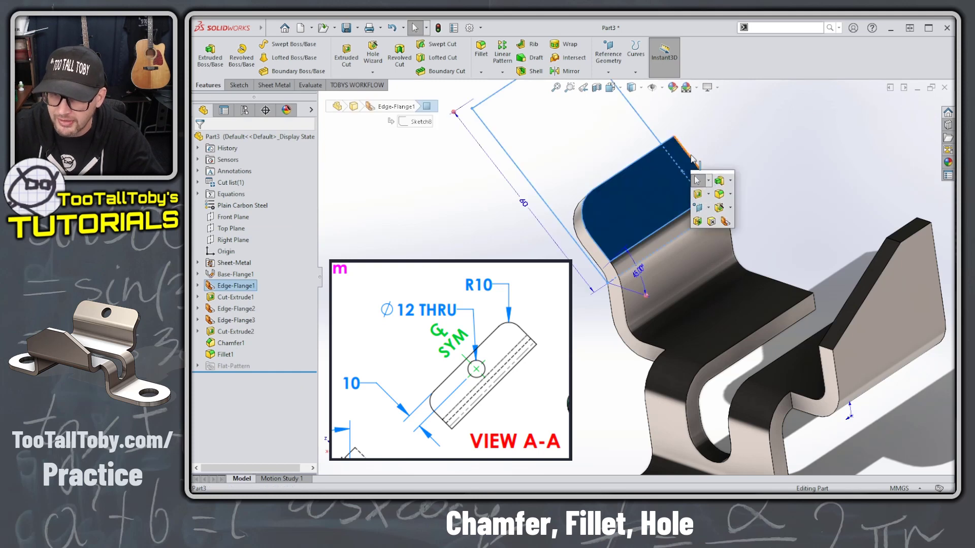
left_click(751, 153)
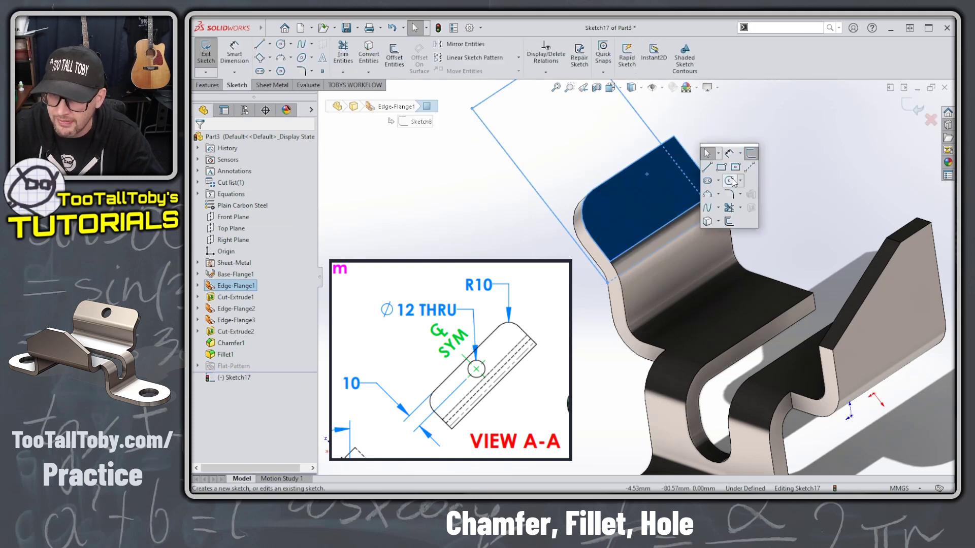
left_click(729, 180)
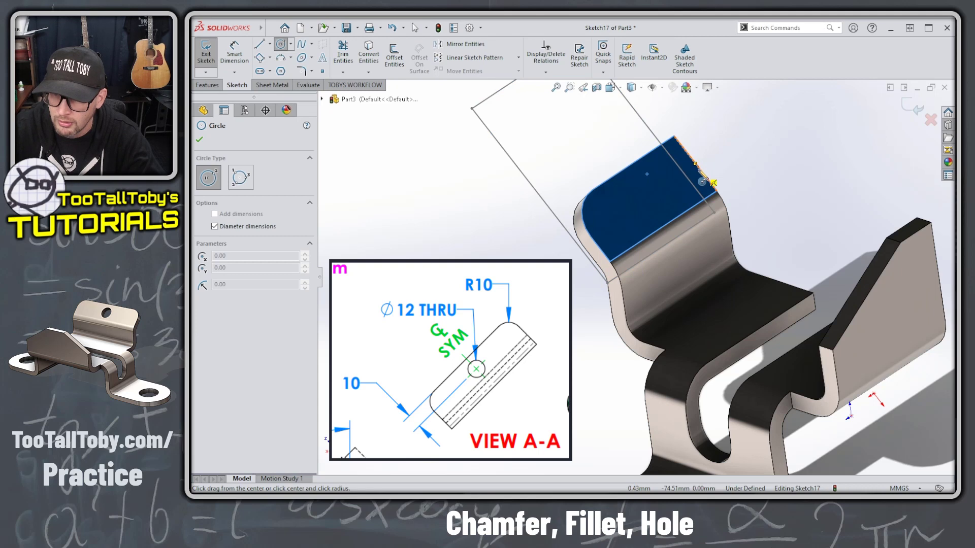
left_click(698, 171)
type("12")
key("Return")
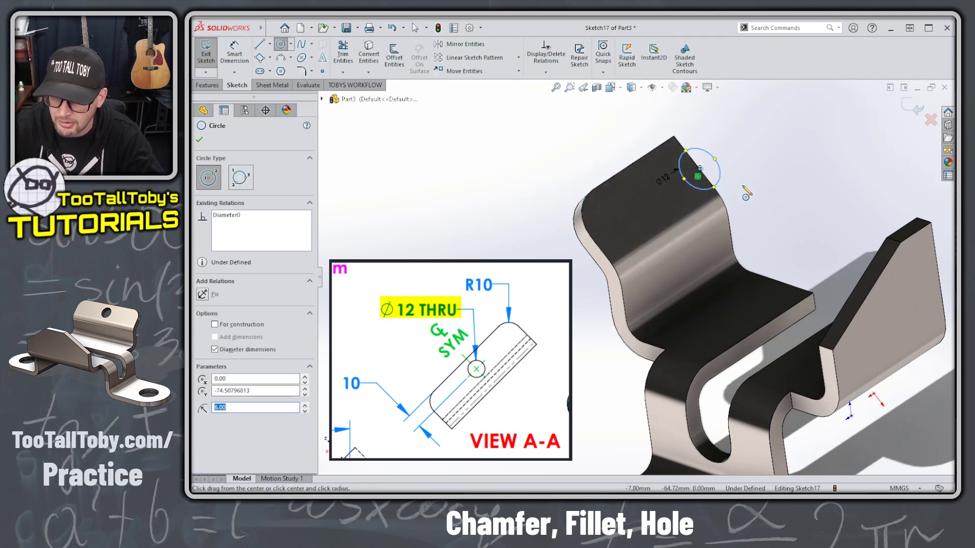
scroll(746, 190, "up", 3)
Dimension the hole 10 mm from the tab's top edge.
key("s")
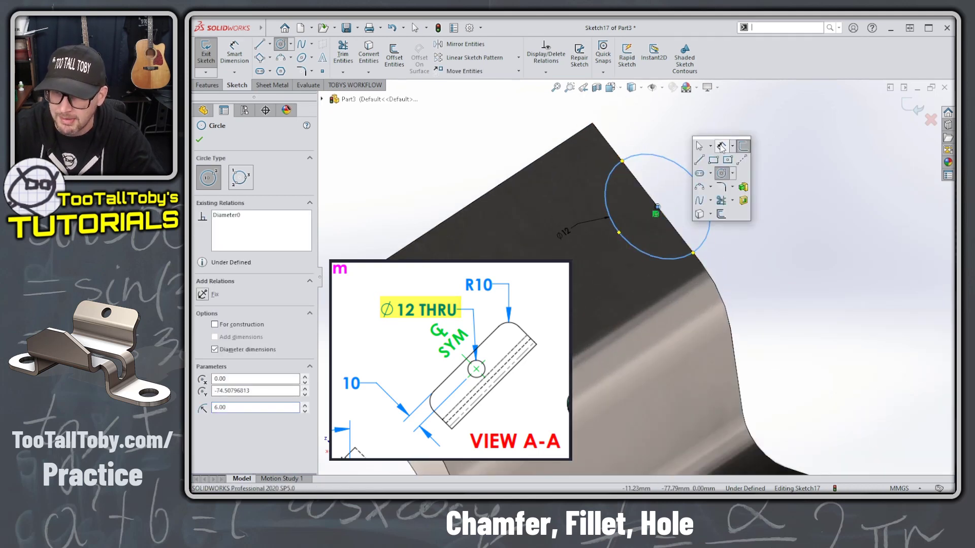
left_click(709, 152)
left_click(556, 150)
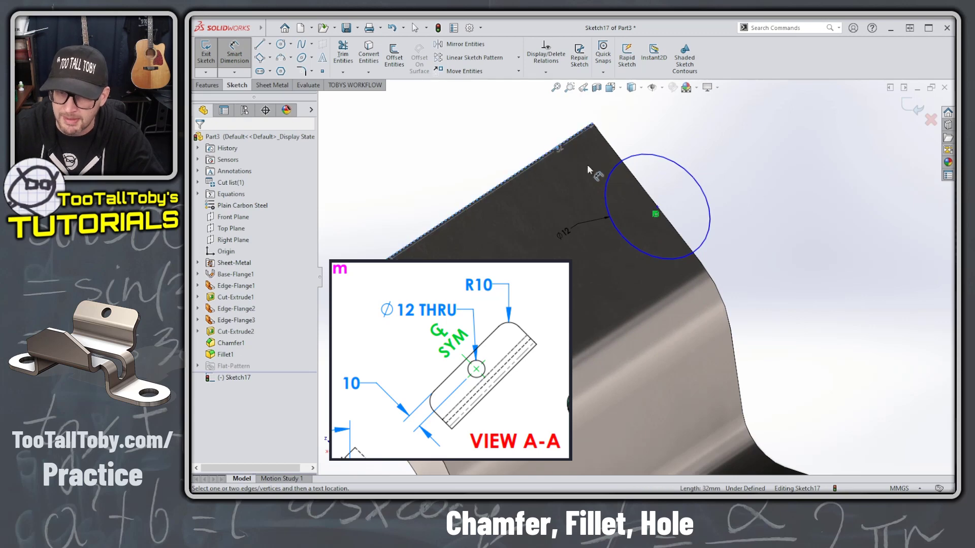
left_click(612, 175)
left_click(565, 193)
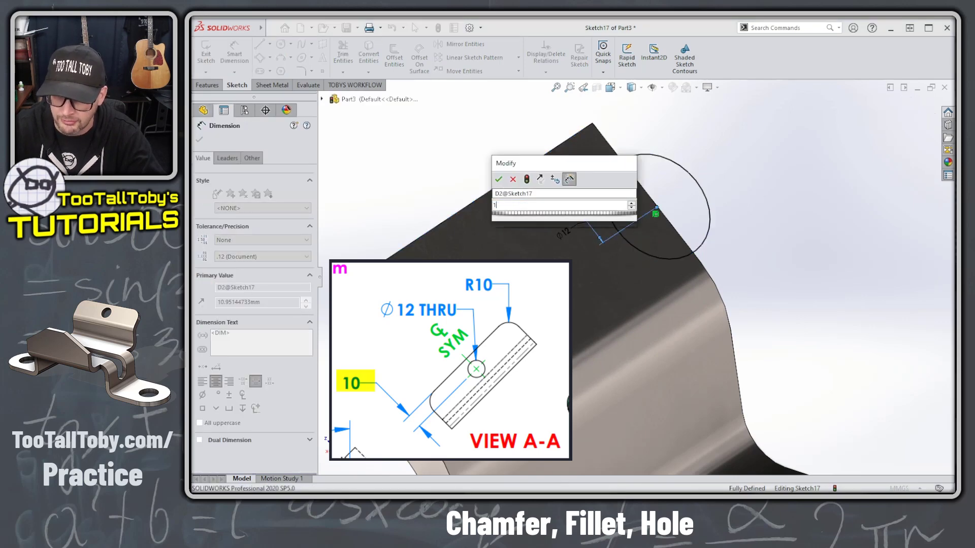
type("10")
key("Return")
scroll(604, 242, "up", 5)
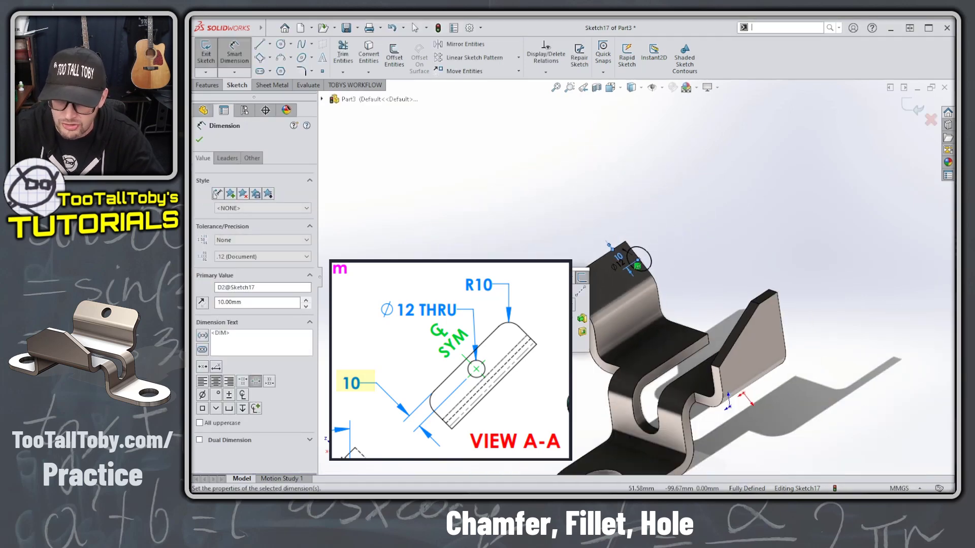
Extrude-cut the Ø12 hole through the angled tab.
key("e")
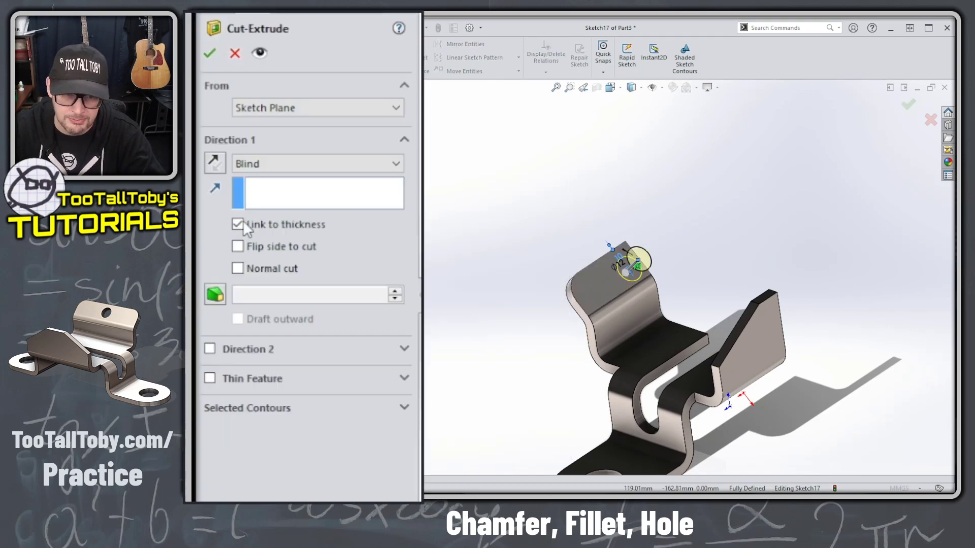
left_click(214, 59)
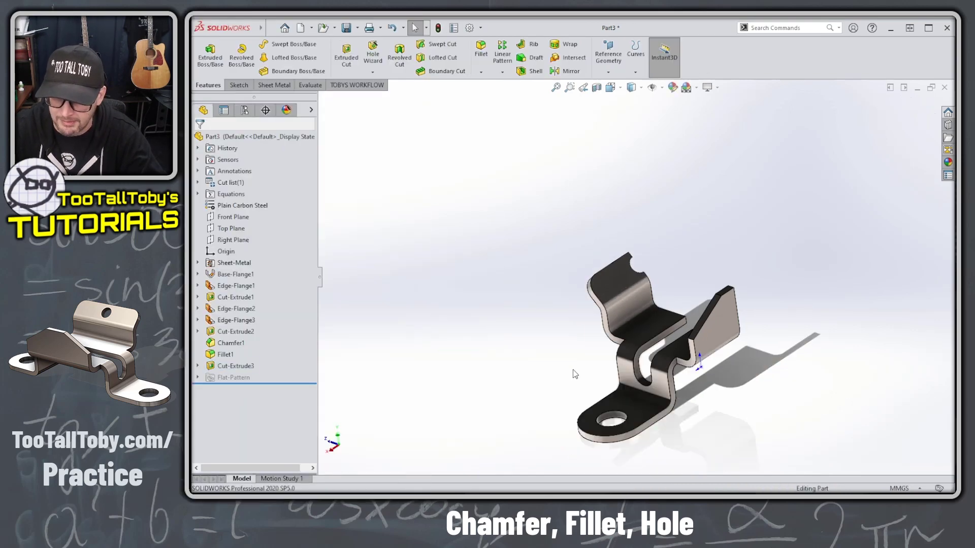
middle_click_drag(573, 374, 411, 296)
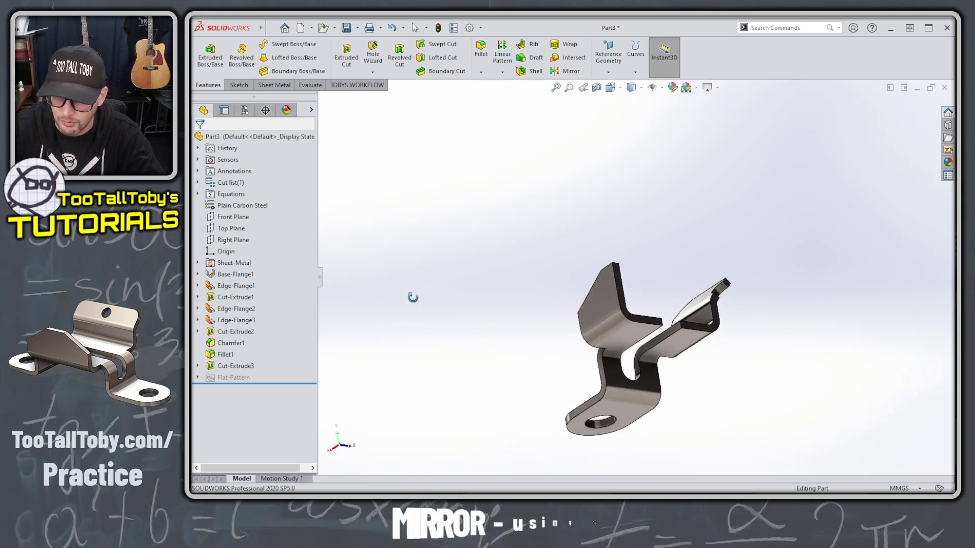
Mirror the whole bracket body about its flat end face.
left_click(644, 321)
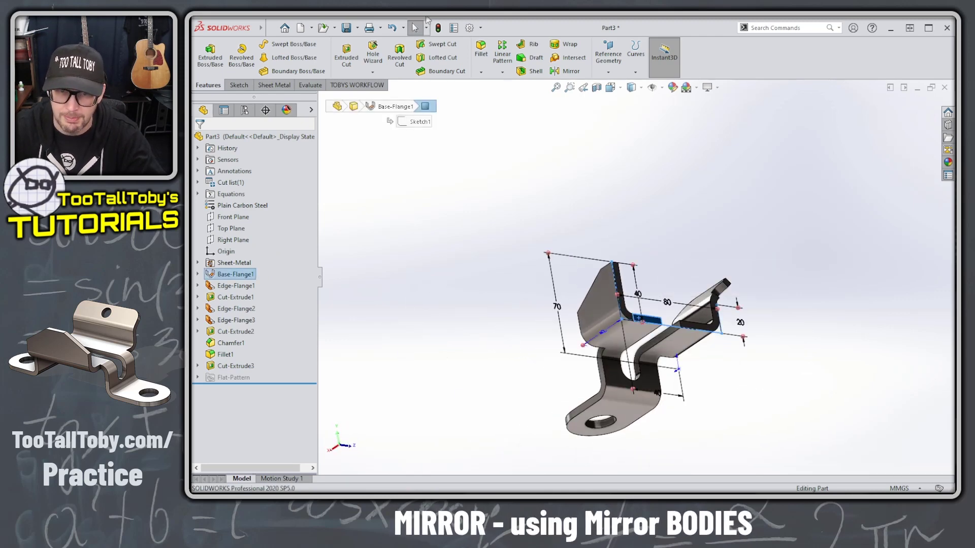
left_click(568, 71)
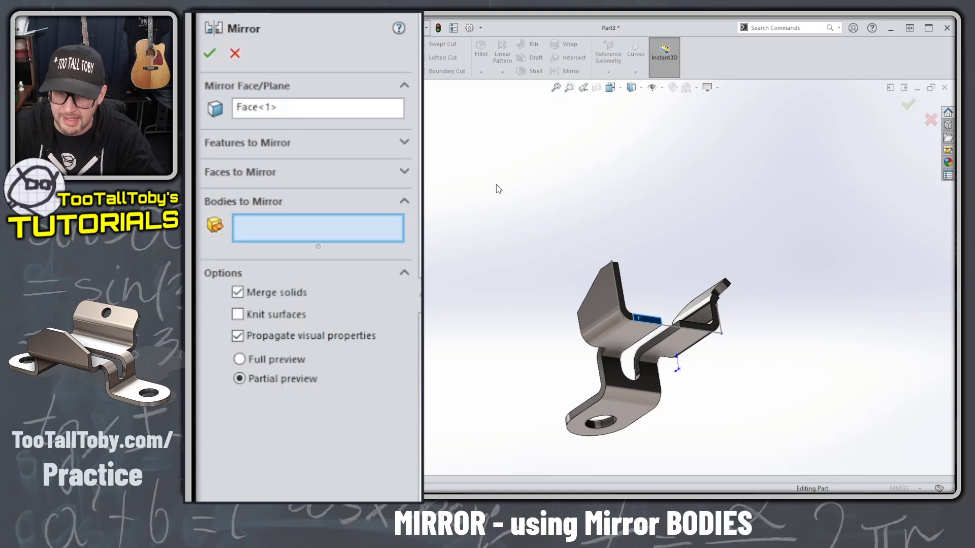
left_click(277, 171)
left_click(269, 248)
left_click(261, 296)
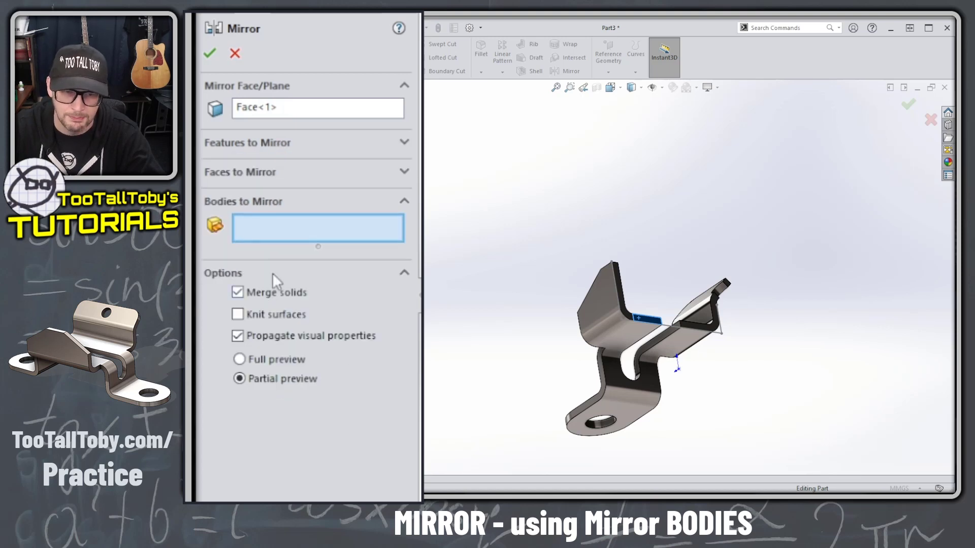
left_click(615, 320)
middle_click_drag(665, 363, 671, 384)
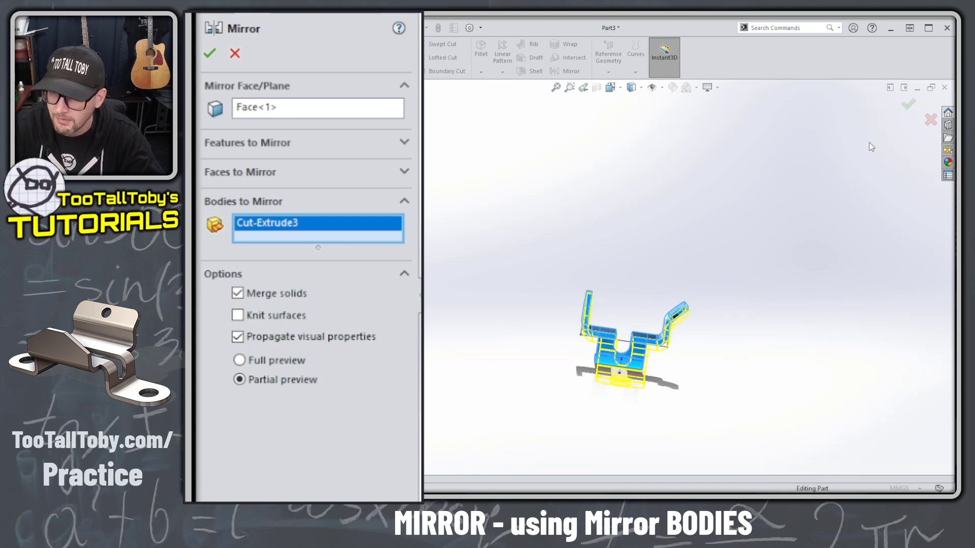
left_click(908, 105)
middle_click_drag(727, 325, 721, 358)
left_click(274, 85)
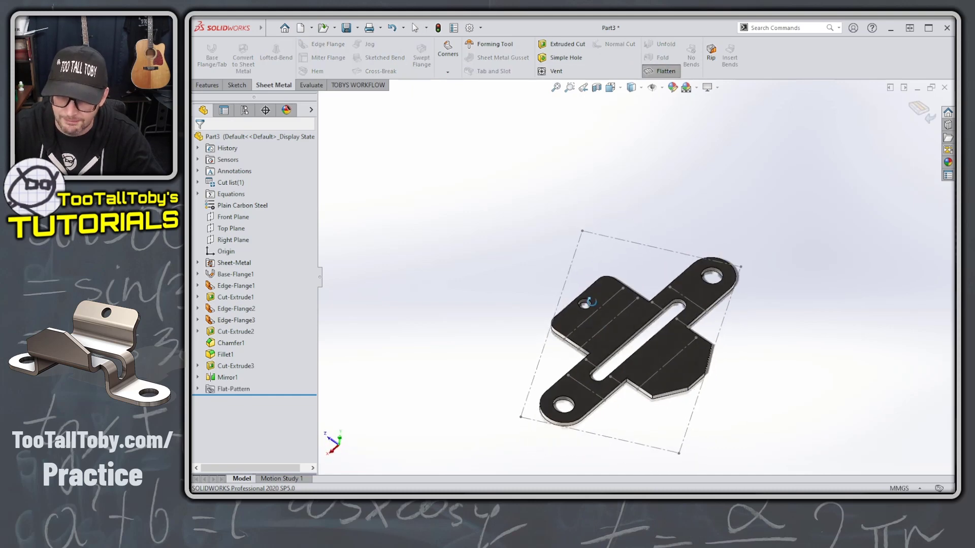
Unflatten the bracket and expand Sensors to read Mass1 at 645.207021 g.
middle_click_drag(568, 222, 674, 104)
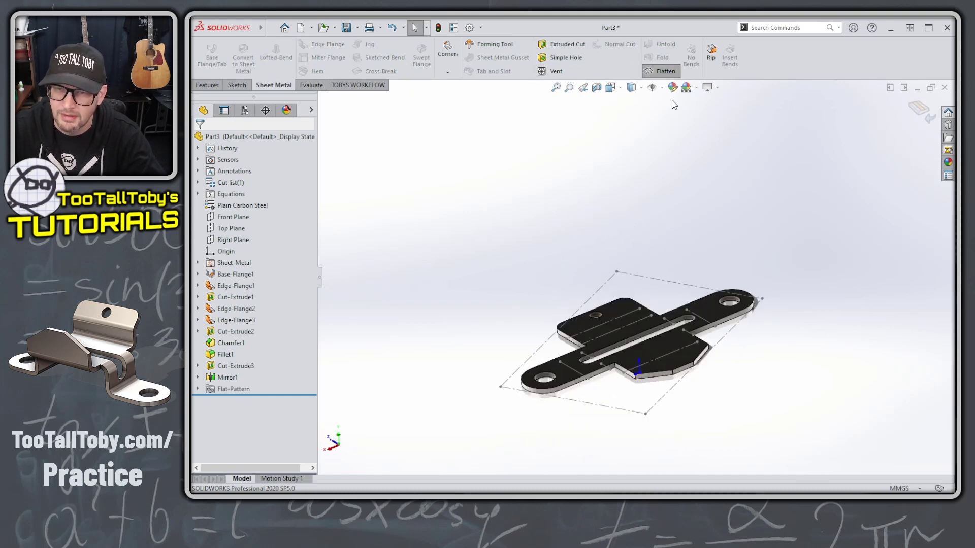
left_click(646, 75)
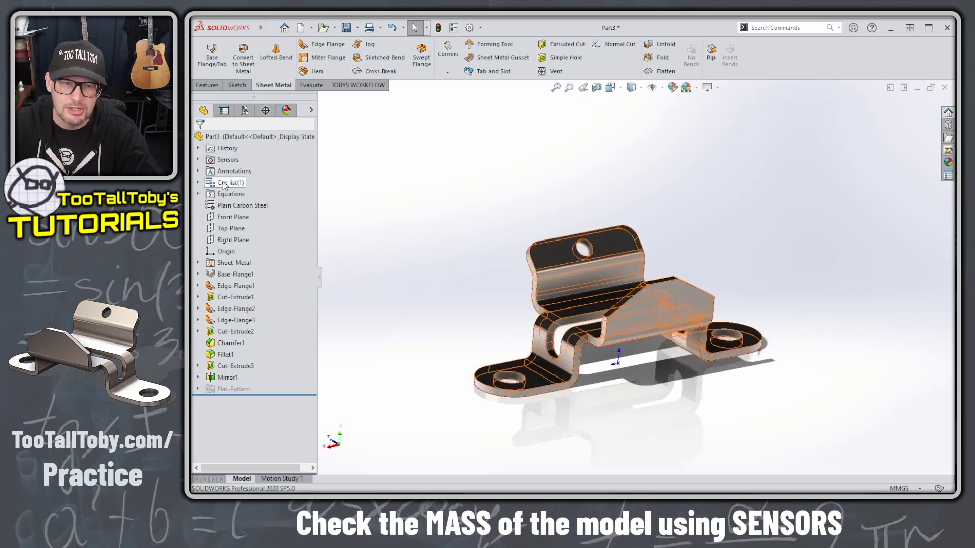
left_click(198, 159)
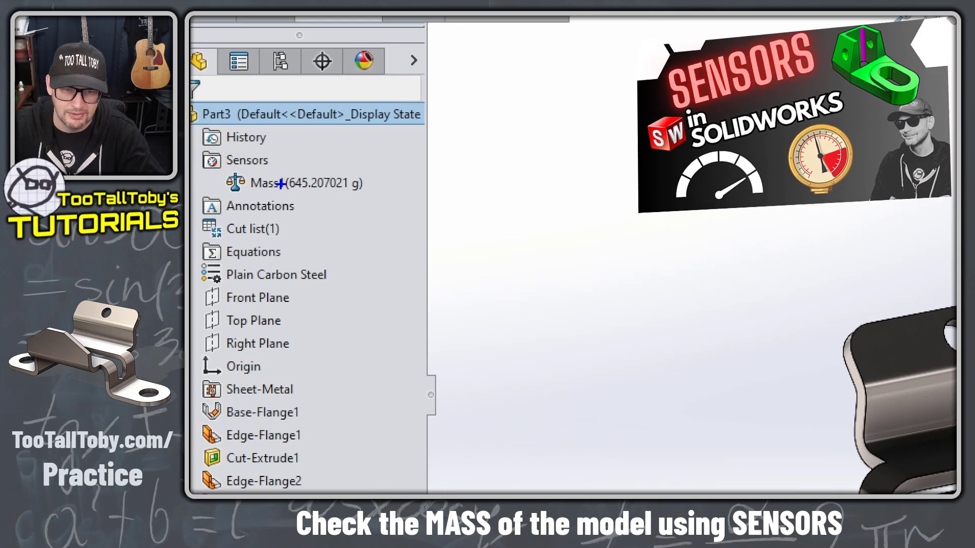
mouse_move(256, 177)
left_mouse_down()
mouse_move(356, 156)
mouse_move(310, 210)
left_mouse_up()
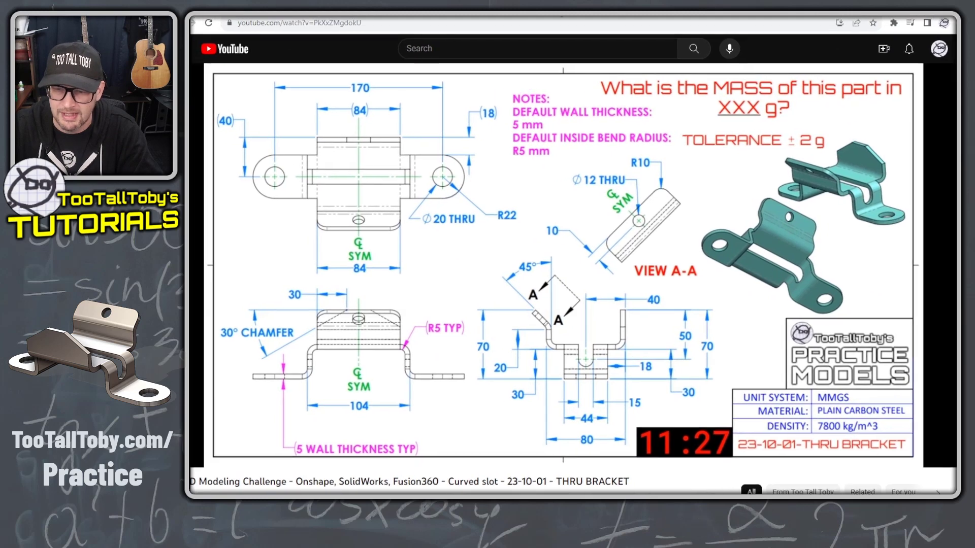
Pause the challenge video and skip ahead to the 645 g answer reveal.
left_click(567, 226)
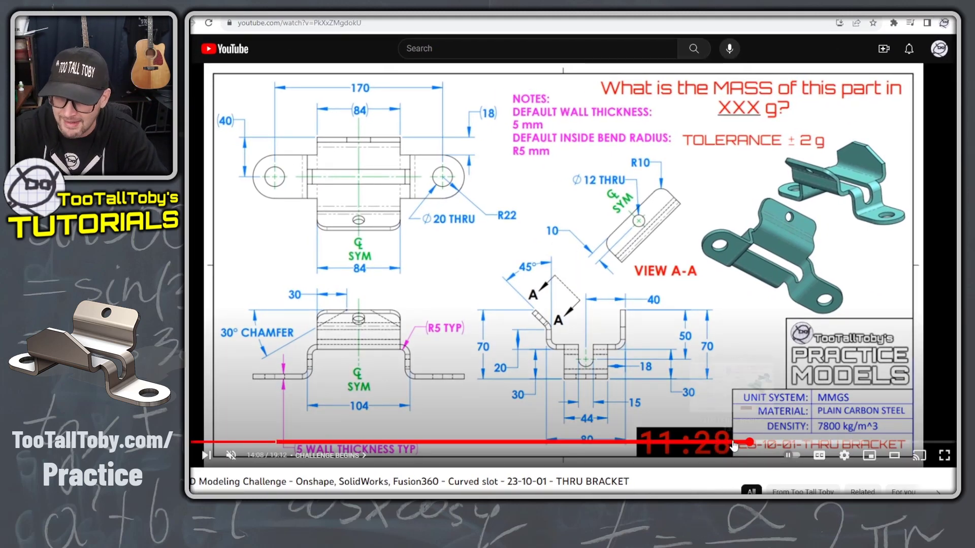
left_click_drag(747, 445, 921, 445)
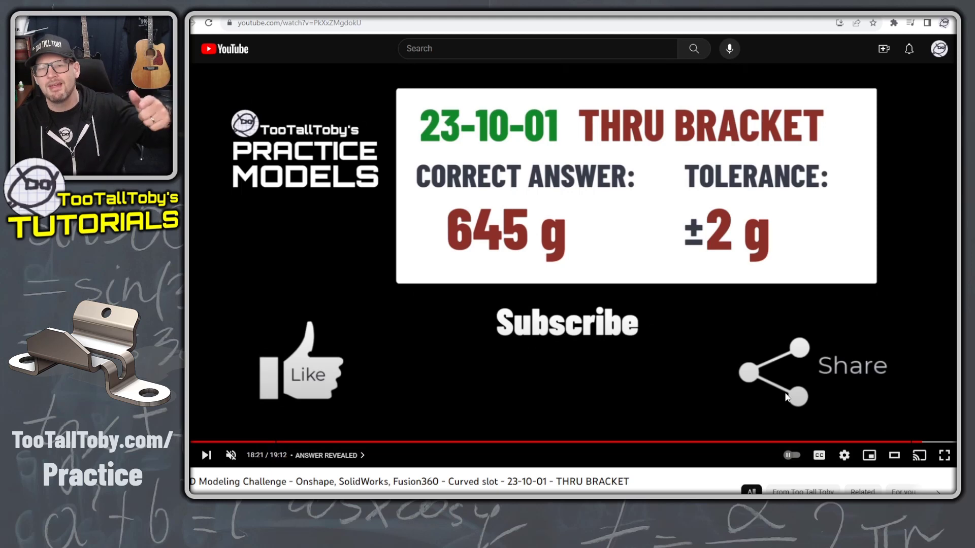